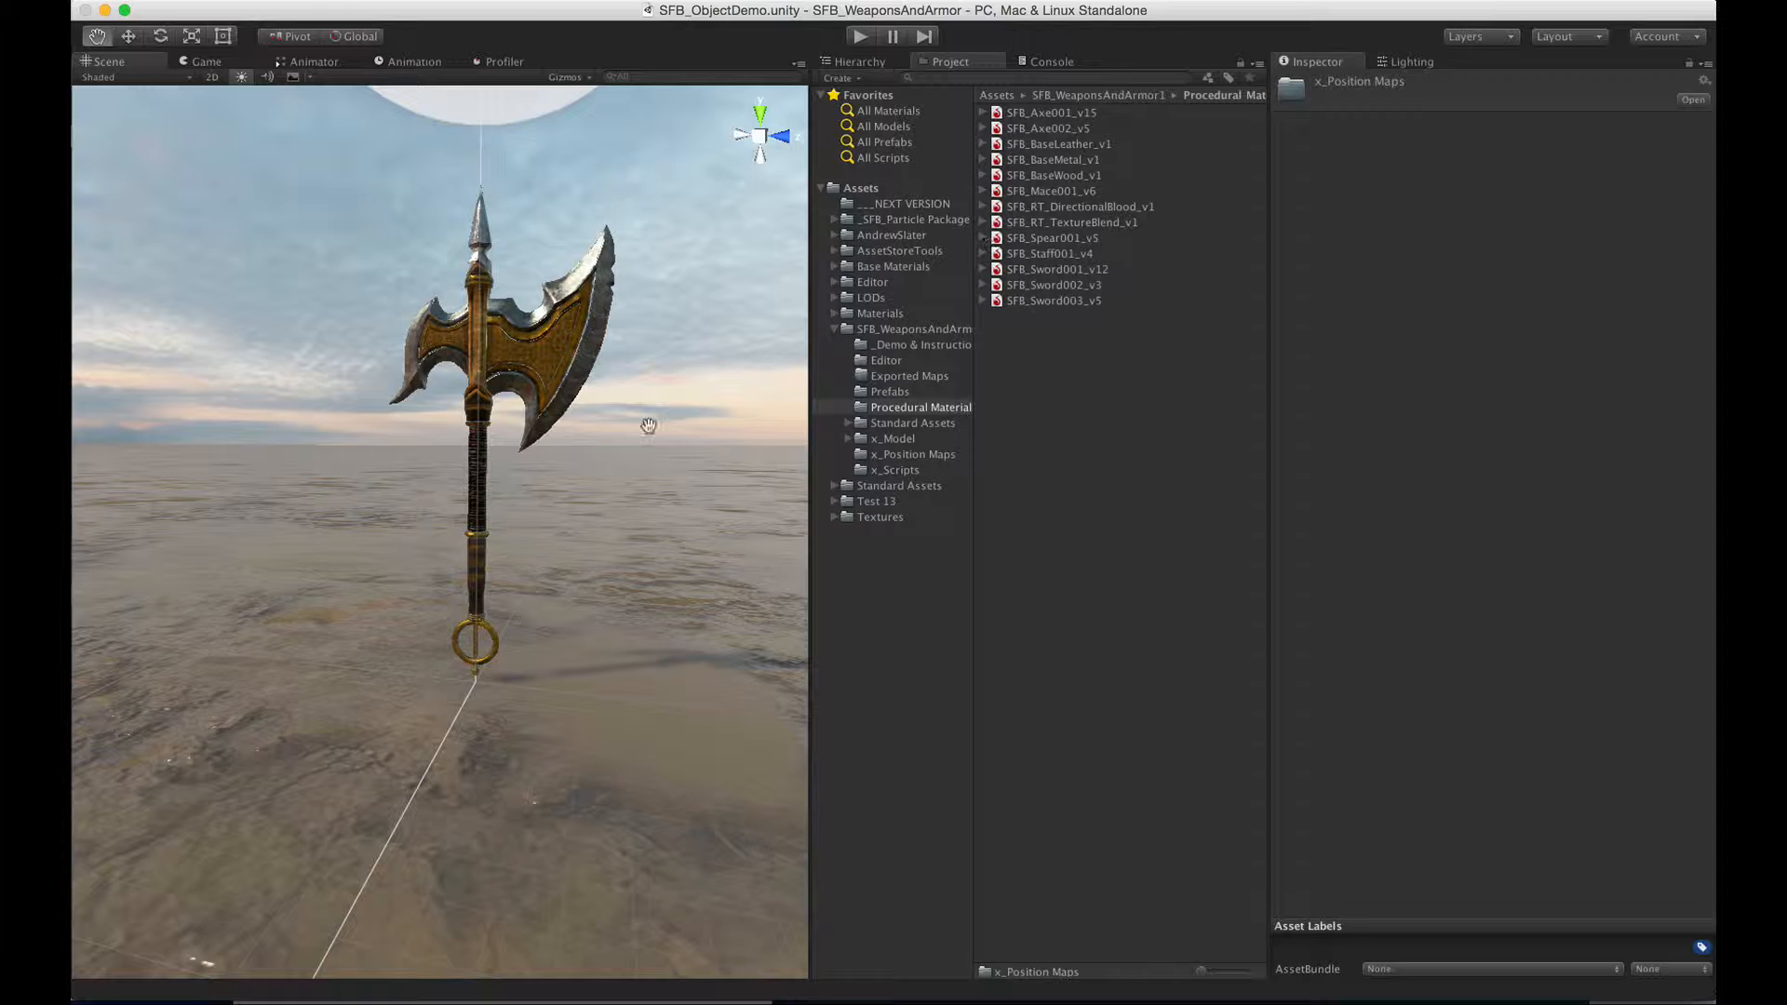
- Open the Procedural Materials folder, expand SFB_Axe001_v15 and select its Axe001 material
{"action": "left_click", "coordinate": [907, 407]}
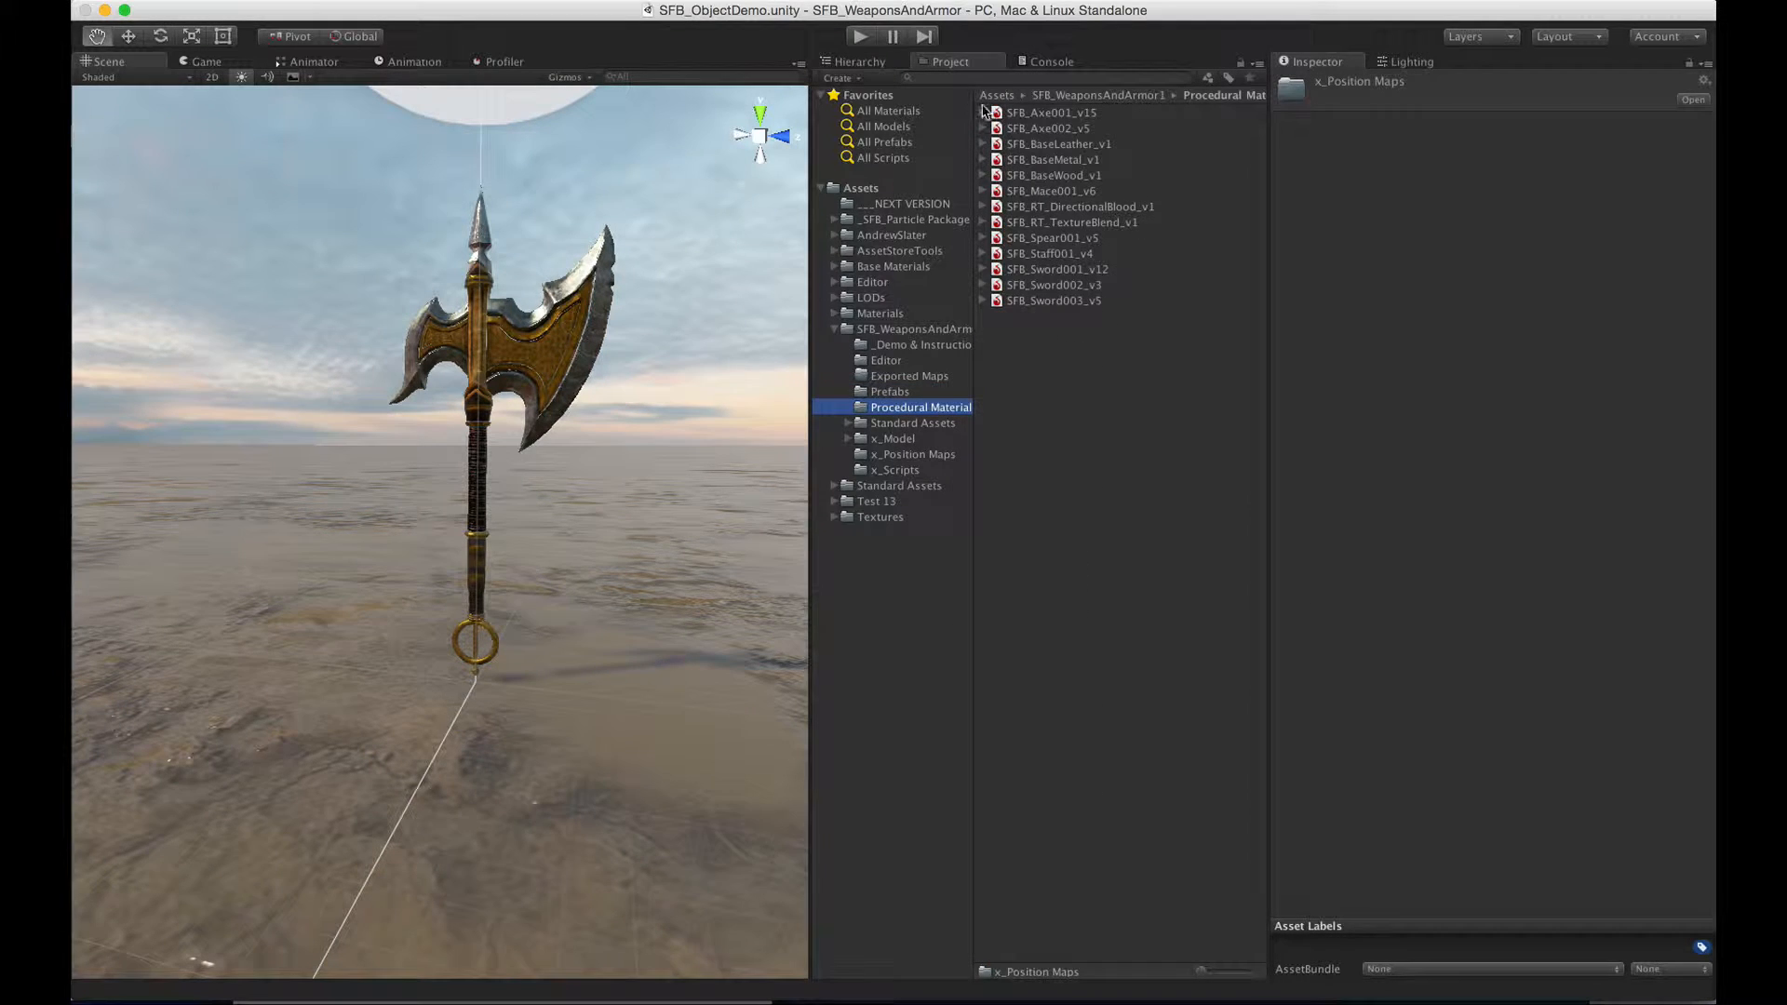
{"action": "left_click", "coordinate": [984, 112]}
{"action": "left_click", "coordinate": [1035, 129]}
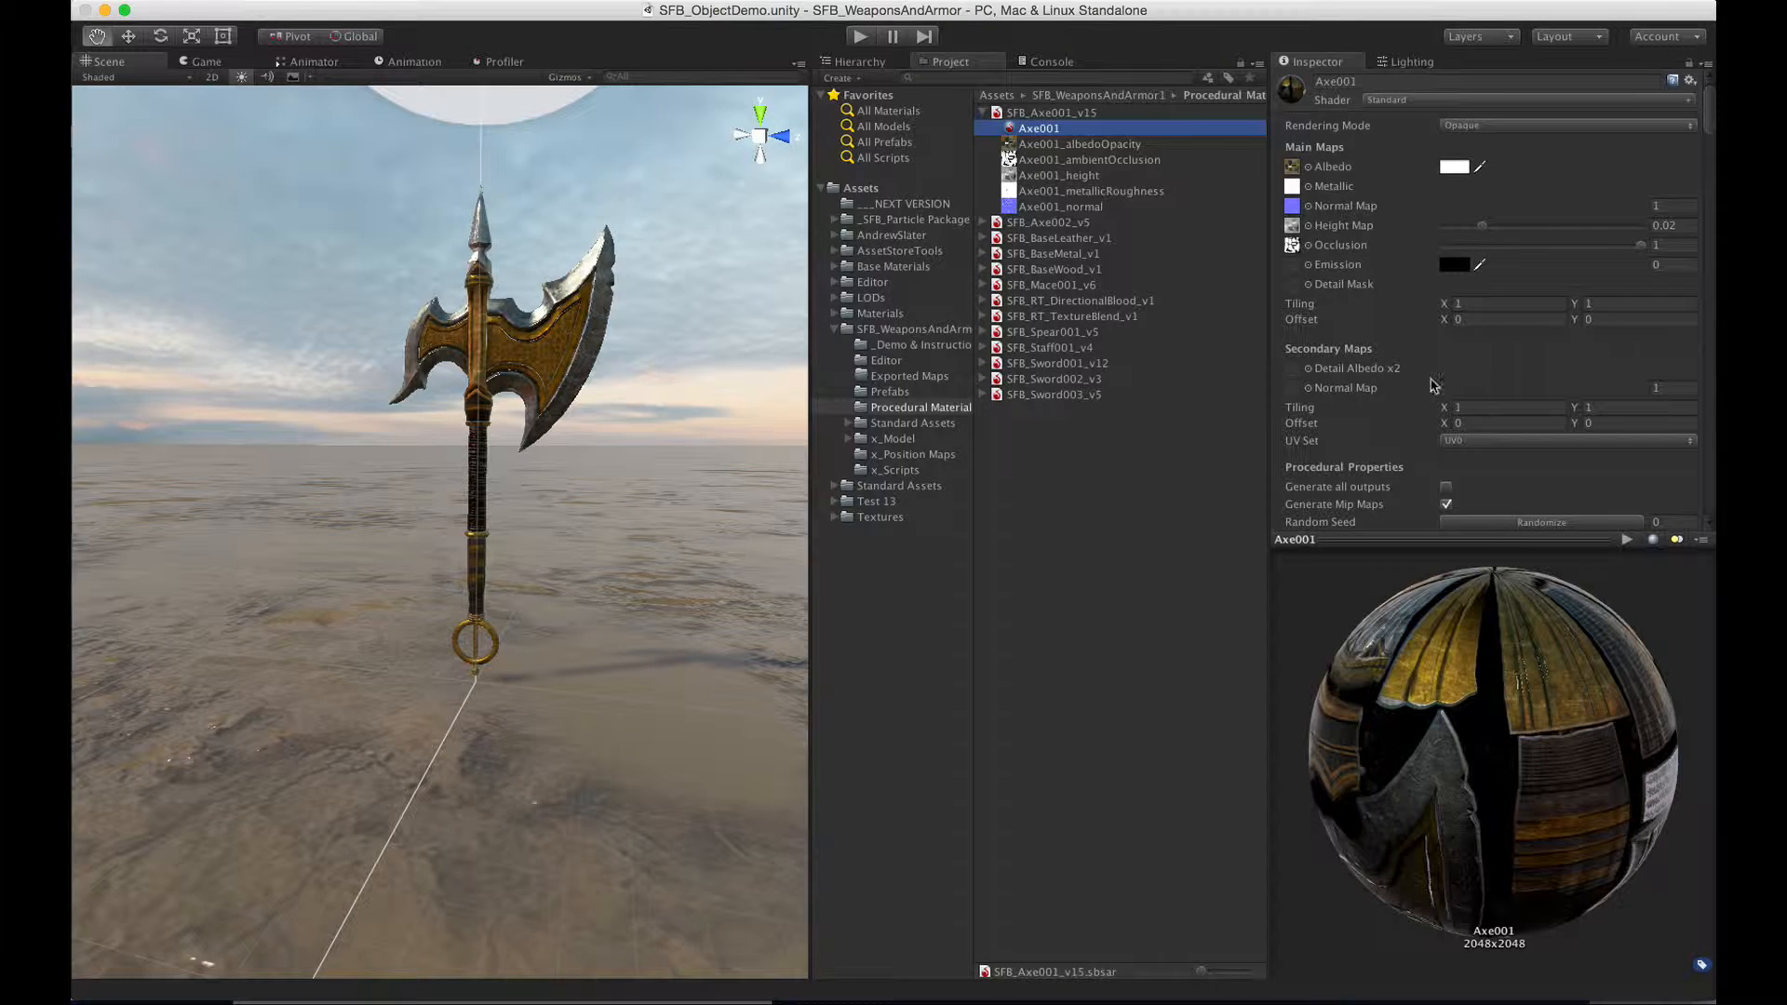
- In the Axe001 procedural properties, collapse Support Highlights and expand the Main group
{"action": "scroll", "coordinate": [1427, 387], "scroll_direction": "down", "scroll_amount": 5}
{"action": "scroll", "coordinate": [1425, 382], "scroll_direction": "up", "scroll_amount": 7}
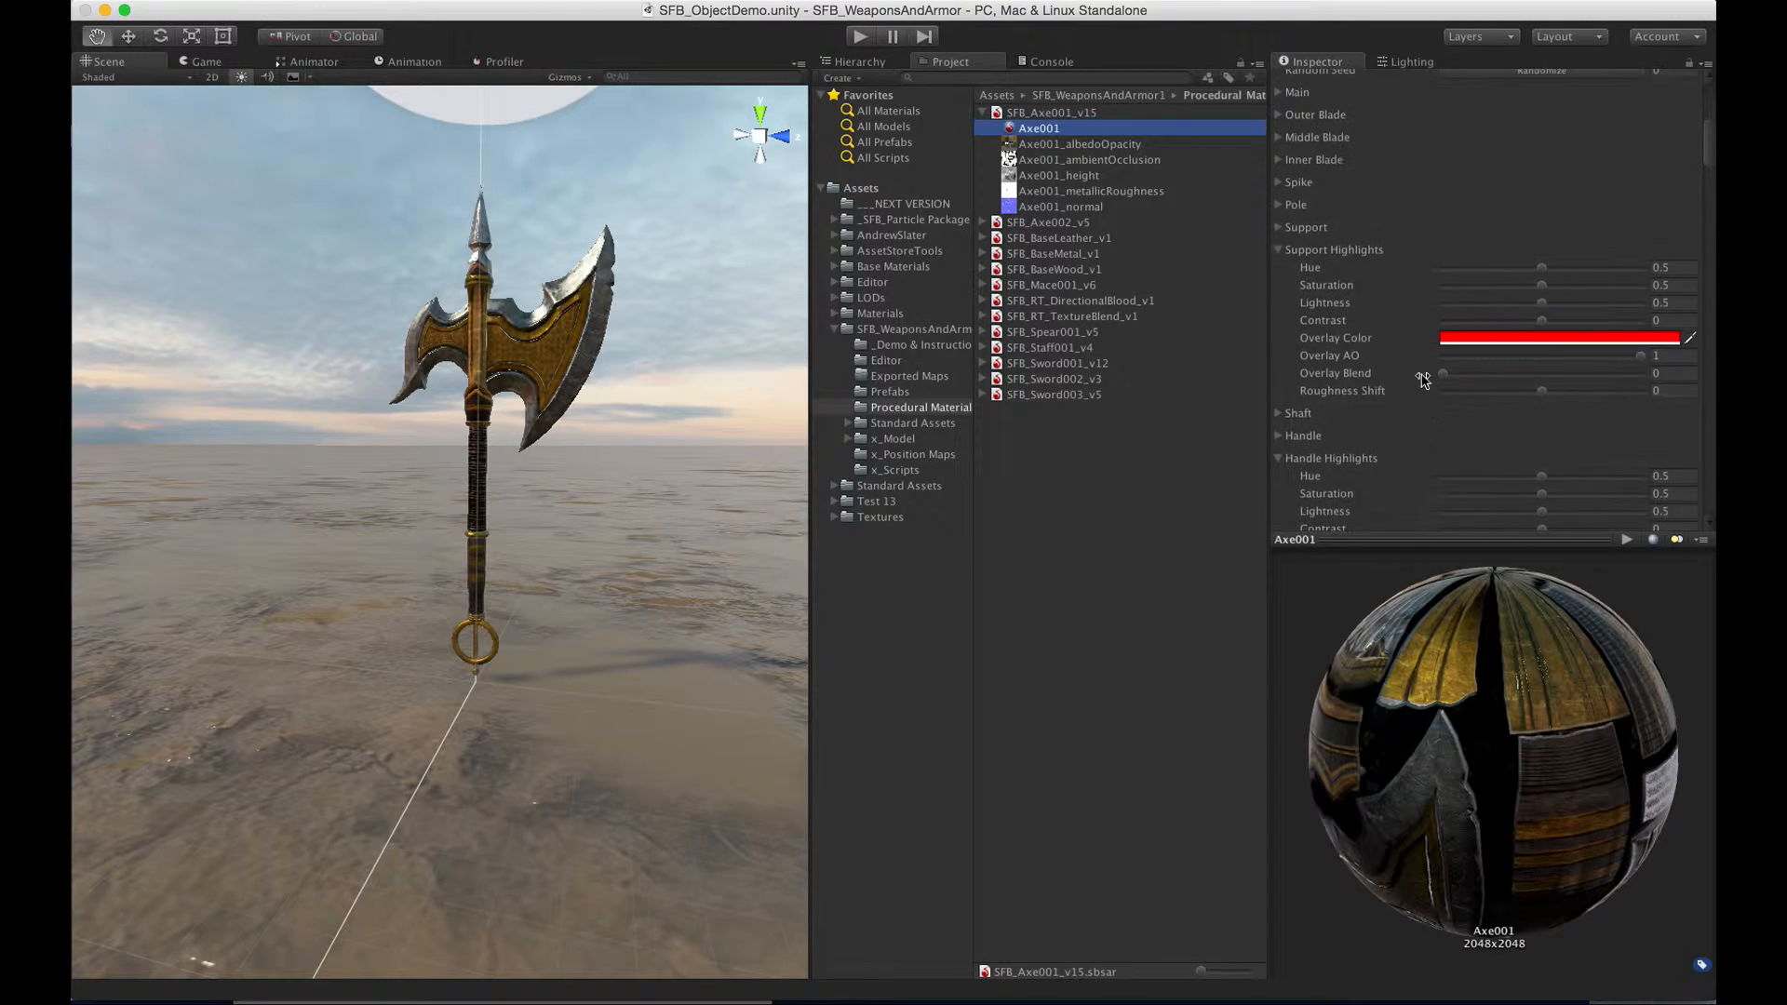
{"action": "scroll", "coordinate": [1426, 382], "scroll_direction": "up", "scroll_amount": 3}
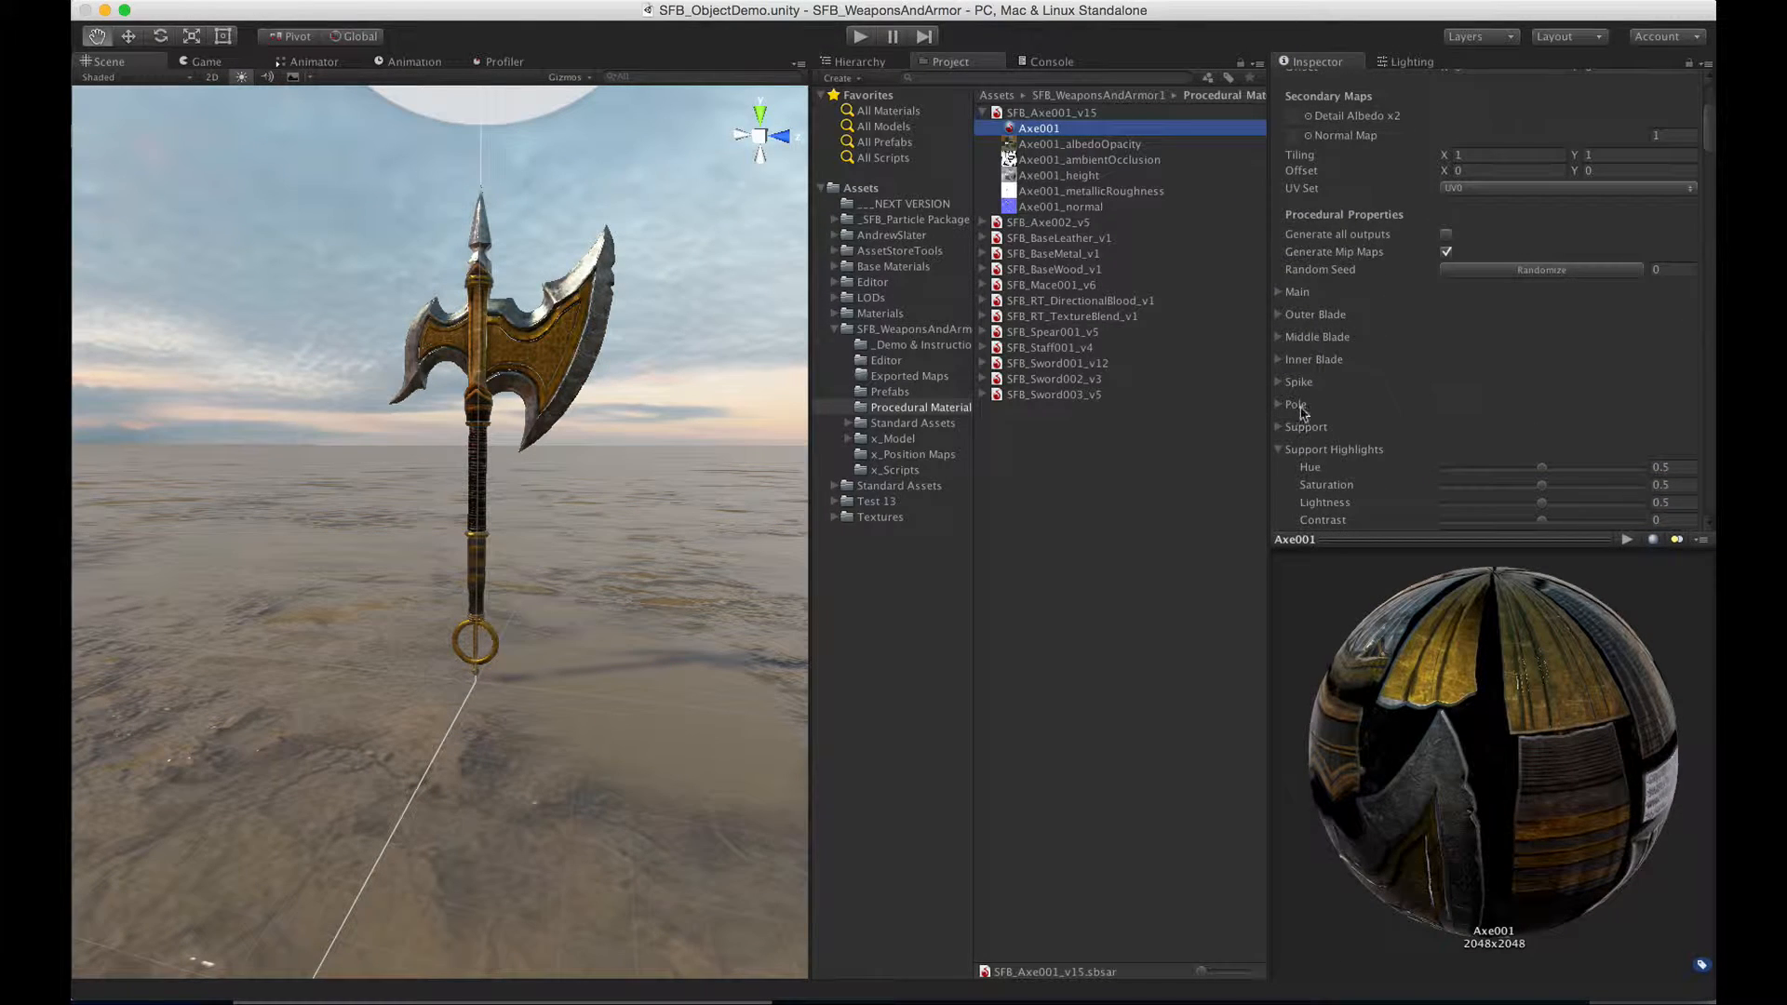
{"action": "left_click", "coordinate": [1279, 451]}
{"action": "left_click", "coordinate": [1281, 292]}
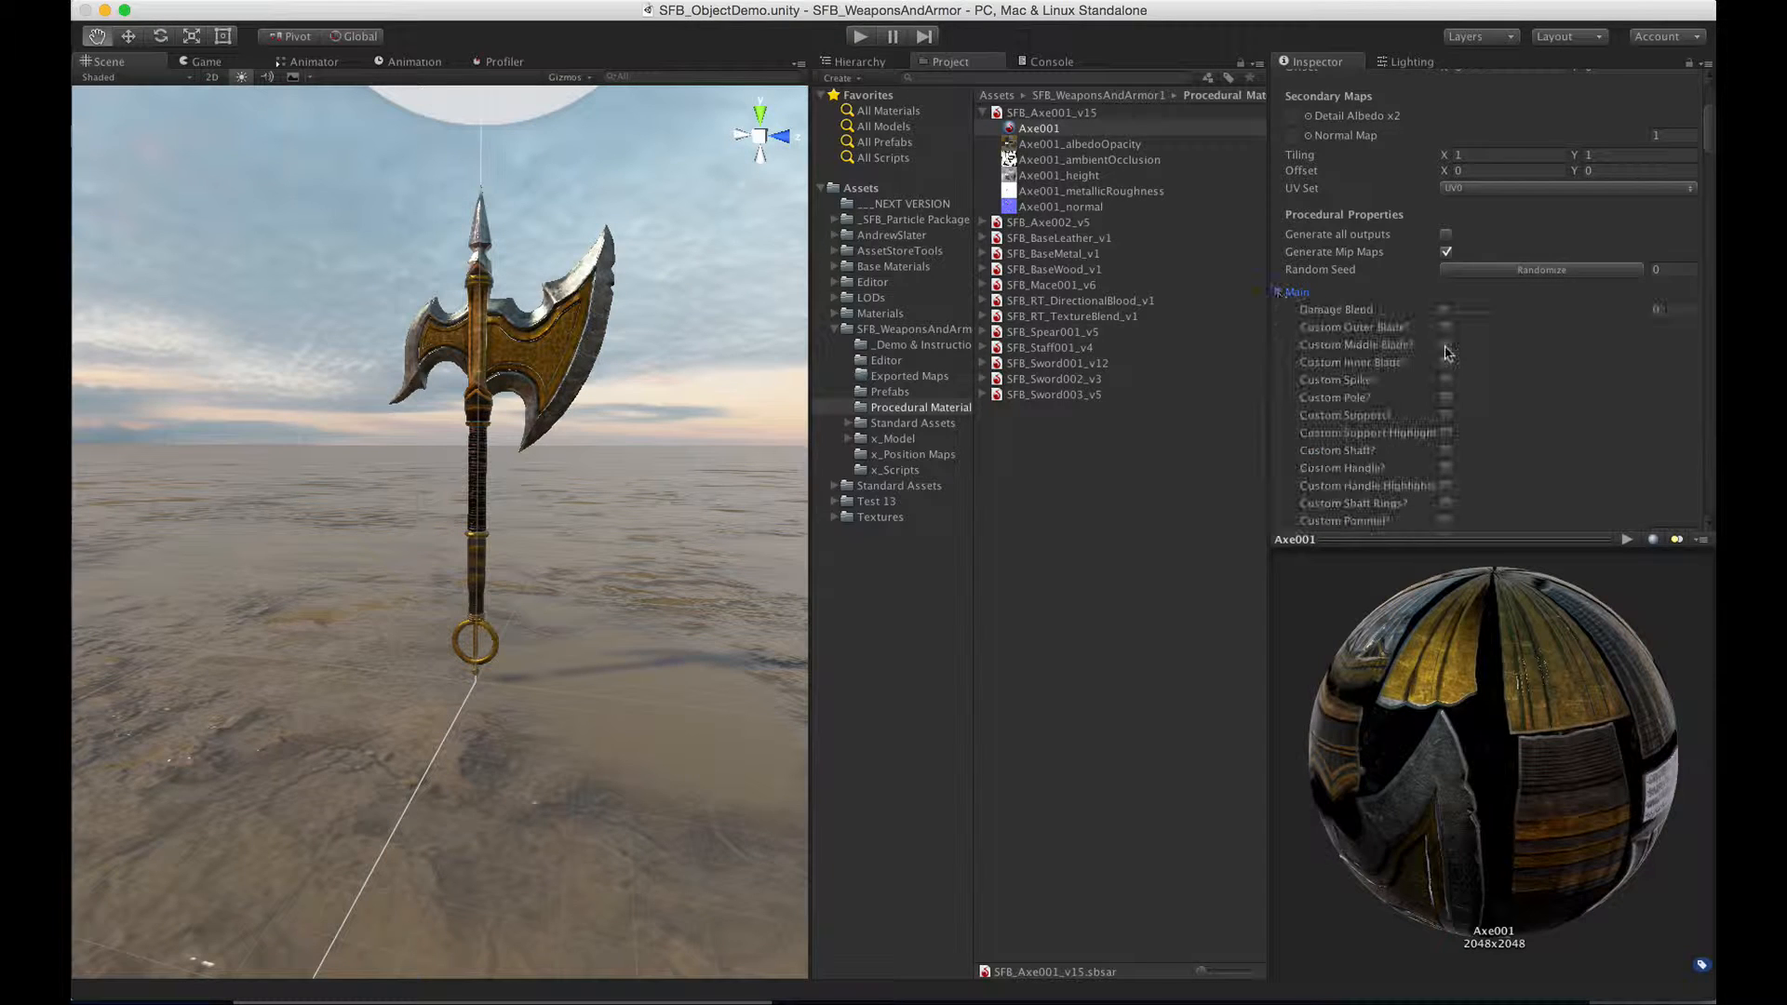
{"action": "scroll", "coordinate": [1378, 301], "scroll_direction": "down", "scroll_amount": 2}
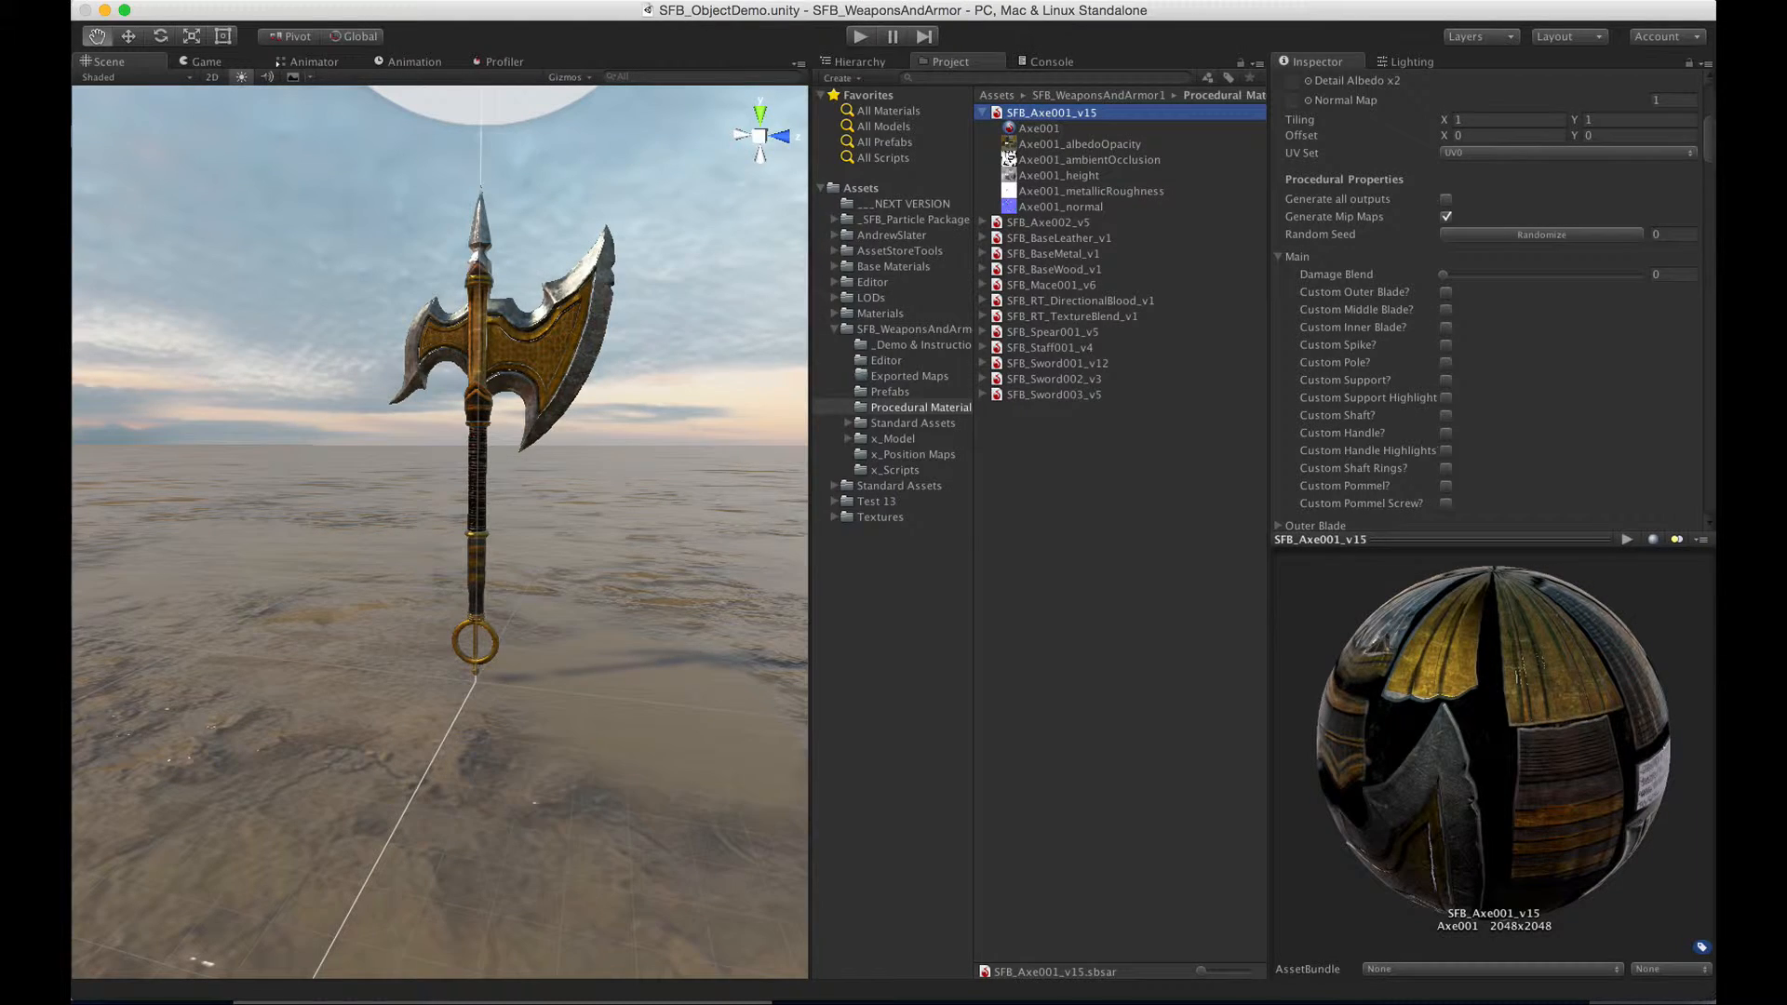
- Export the SFB_Axe001_v15 substance's material and textures, and open the resulting folder under Procedural Materials
{"action": "left_click", "coordinate": [752, 2]}
{"action": "left_click", "coordinate": [793, 128]}
{"action": "left_click", "coordinate": [848, 408]}
{"action": "left_click", "coordinate": [874, 424]}
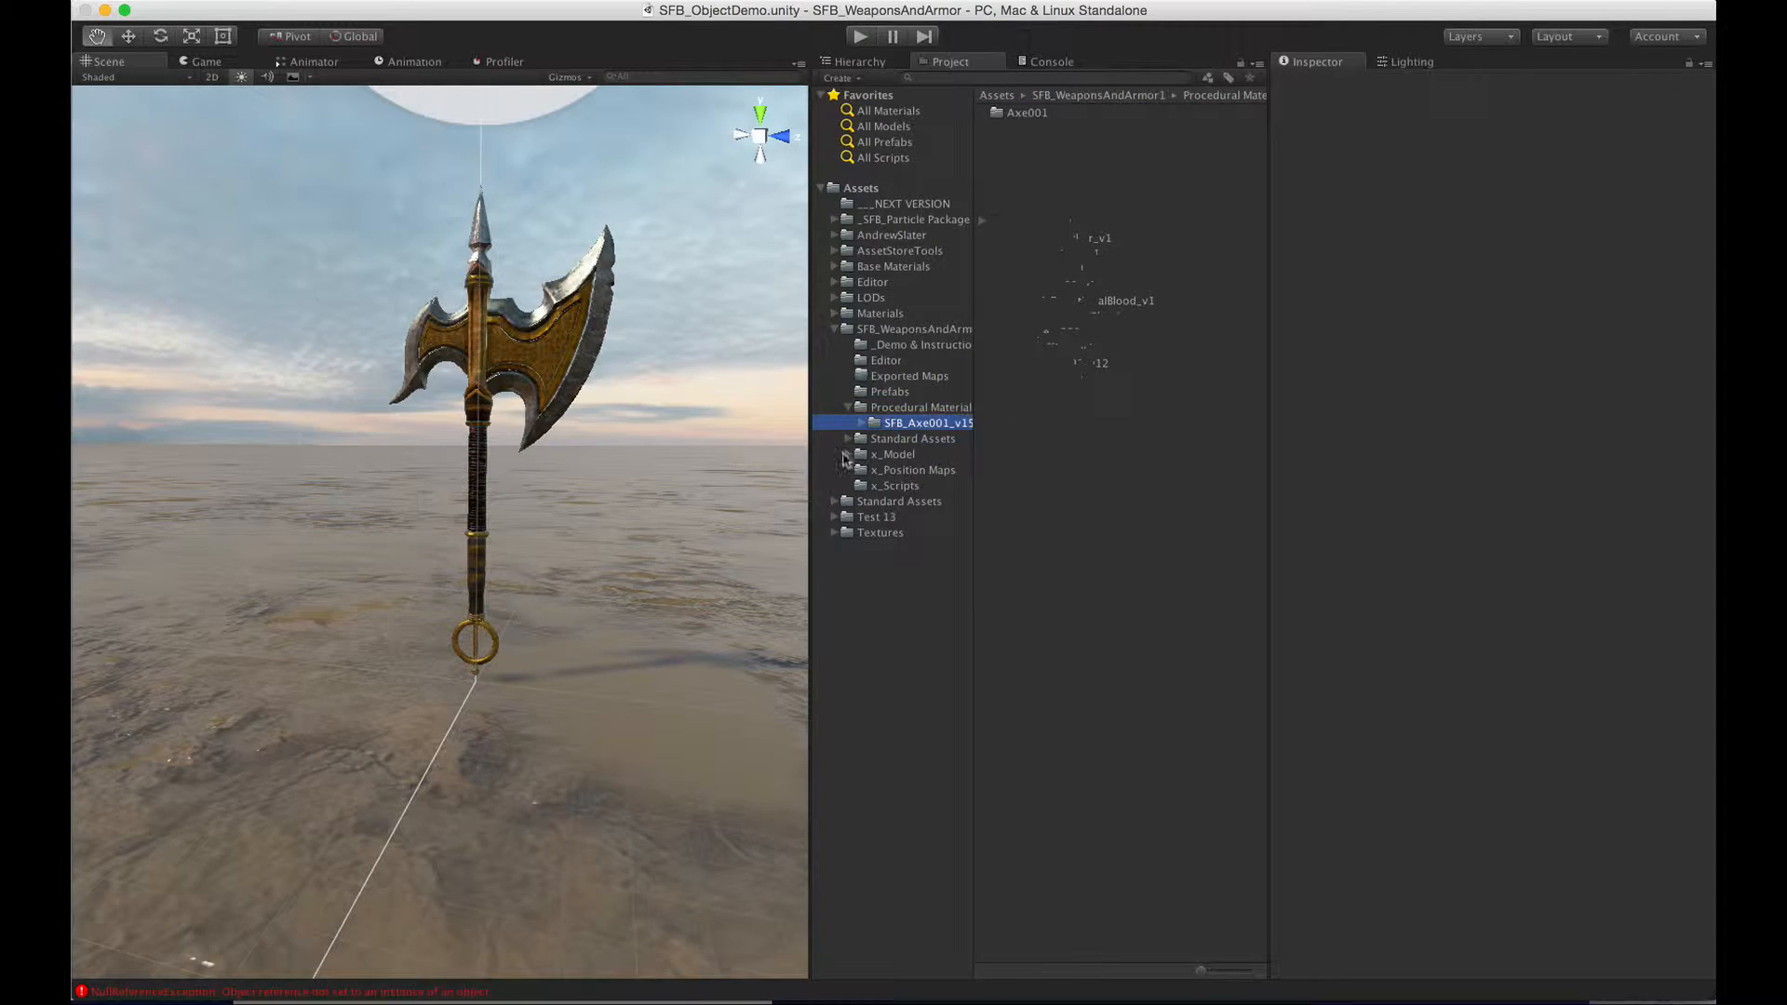
- Open the exported Axe001 subfolder and examine the exported Axe001 material in a rotated preview
{"action": "left_click", "coordinate": [862, 423]}
{"action": "left_click", "coordinate": [918, 438]}
{"action": "left_click", "coordinate": [1053, 113]}
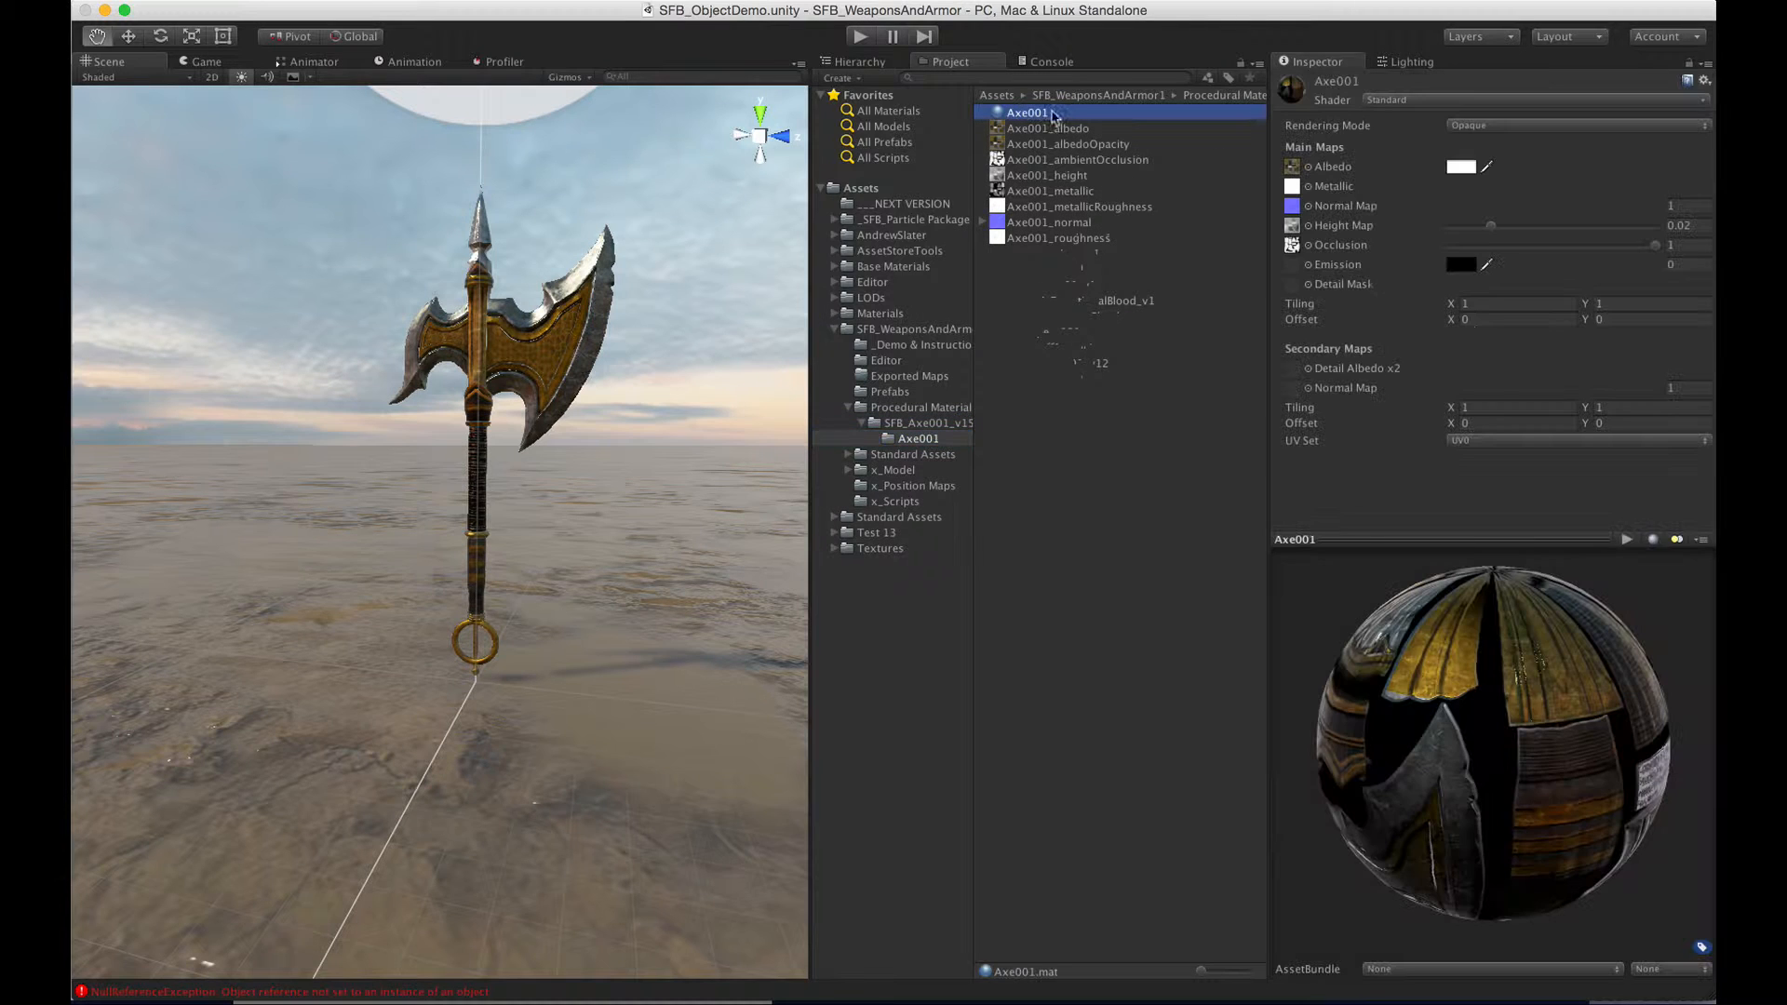
{"action": "left_click_drag", "start_coordinate": [1430, 676], "coordinate": [1021, 122]}
- Return to the original Axe001 procedural material and set its Damage Blend to 1, examining the axe in the scene
{"action": "left_click", "coordinate": [919, 410]}
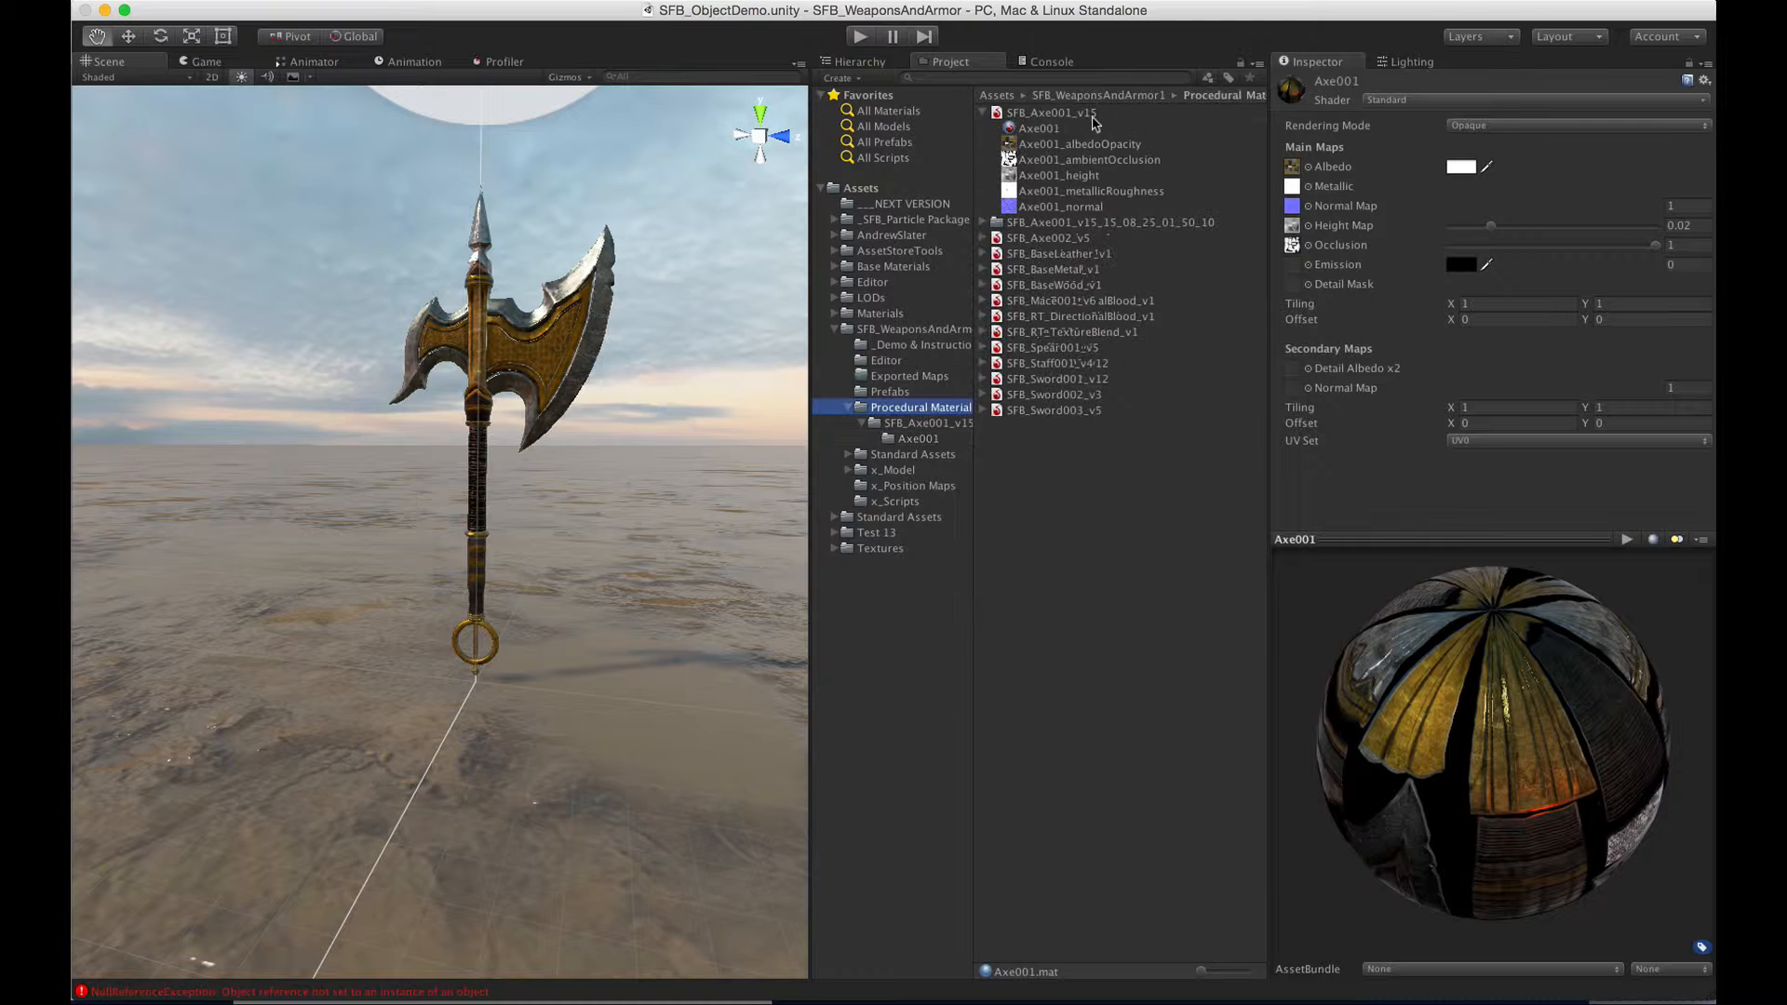
{"action": "left_click", "coordinate": [1056, 114]}
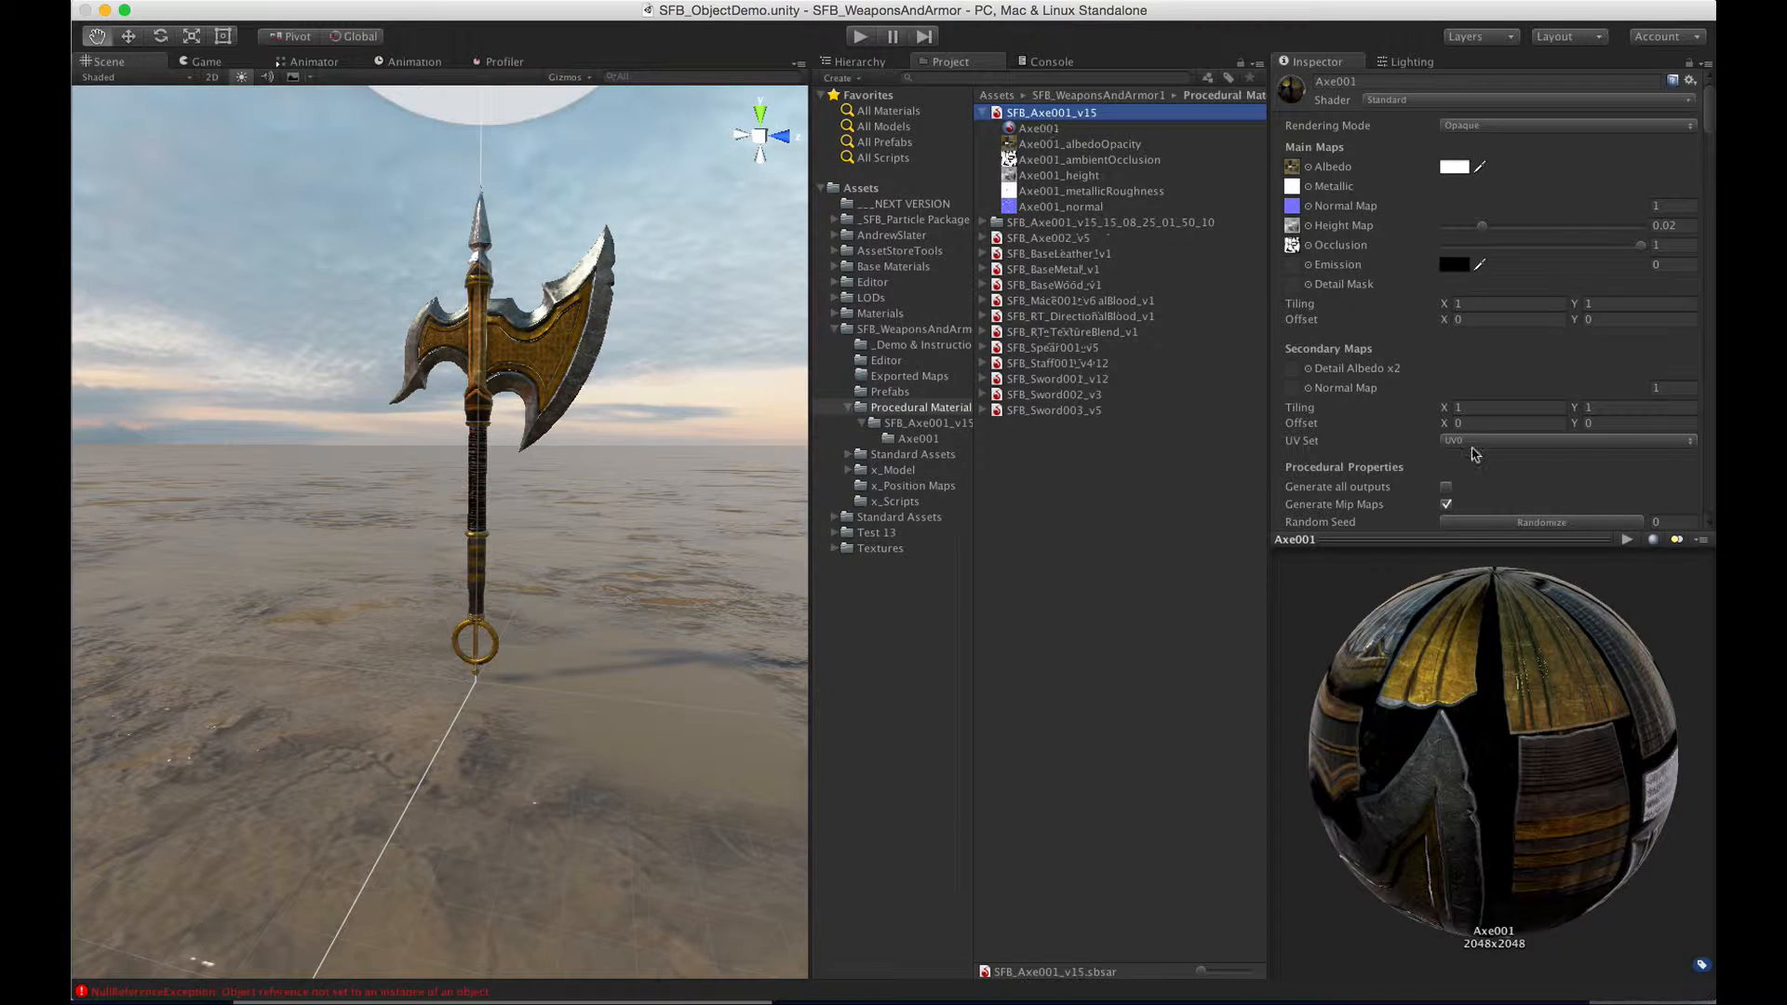
{"action": "key", "text": "Down"}
{"action": "scroll", "coordinate": [1405, 206], "scroll_direction": "down", "scroll_amount": 8}
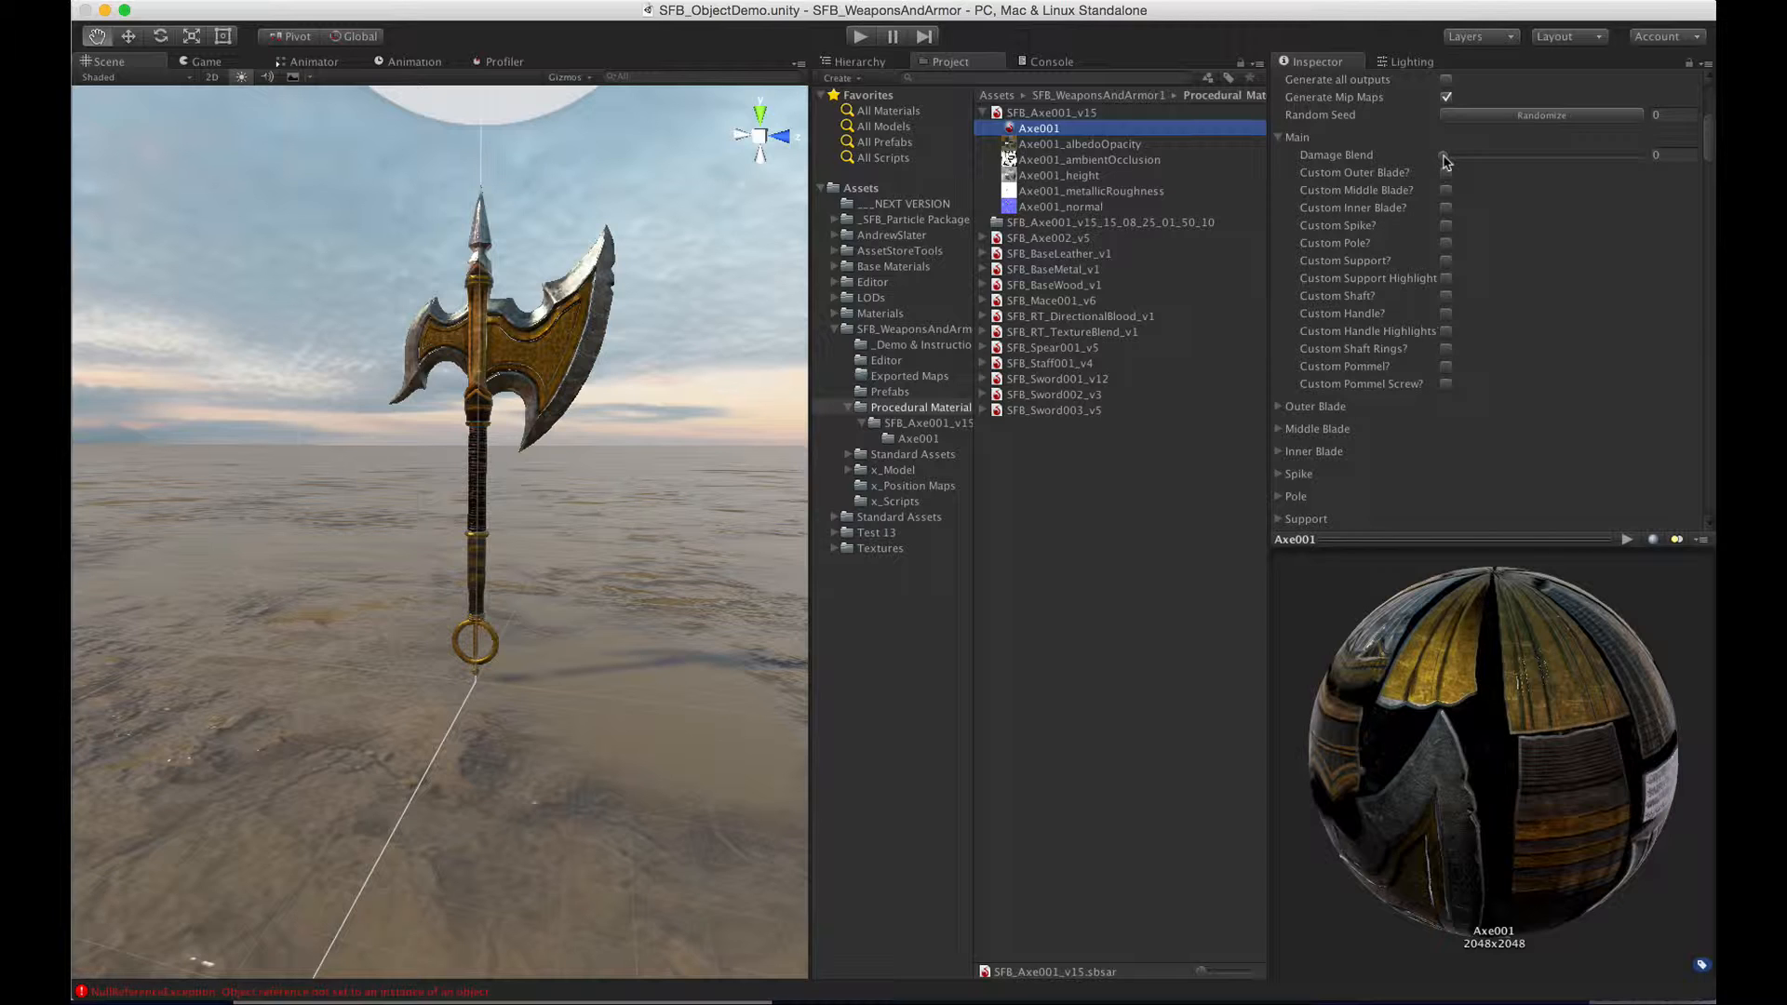
{"action": "left_click_drag", "start_coordinate": [1444, 156], "coordinate": [1645, 159]}
{"action": "left_click_drag", "start_coordinate": [582, 312], "coordinate": [589, 389], "text": "alt"}
{"action": "scroll", "coordinate": [617, 360], "scroll_direction": "up", "scroll_amount": 8}
{"action": "scroll", "coordinate": [617, 359], "scroll_direction": "down", "scroll_amount": 5}
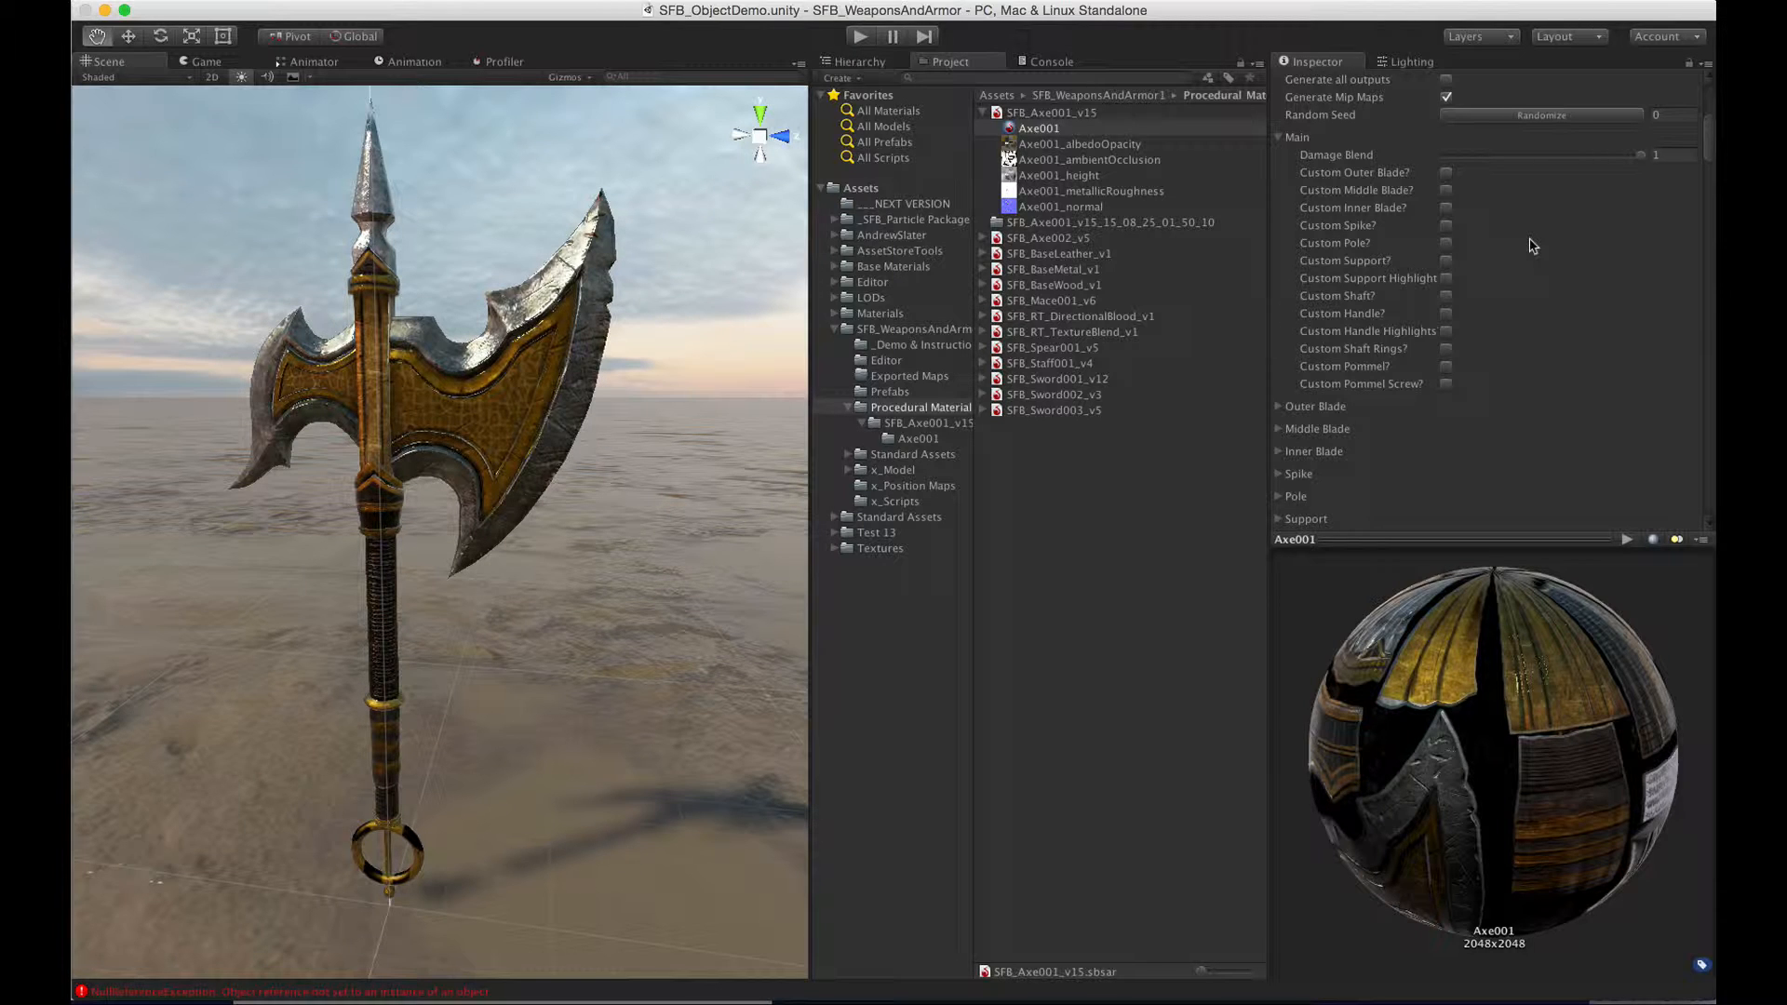
- Collapse Handle Highlights and set the Inner Blade saturation to 0
{"action": "scroll", "coordinate": [1413, 240], "scroll_direction": "down", "scroll_amount": 10}
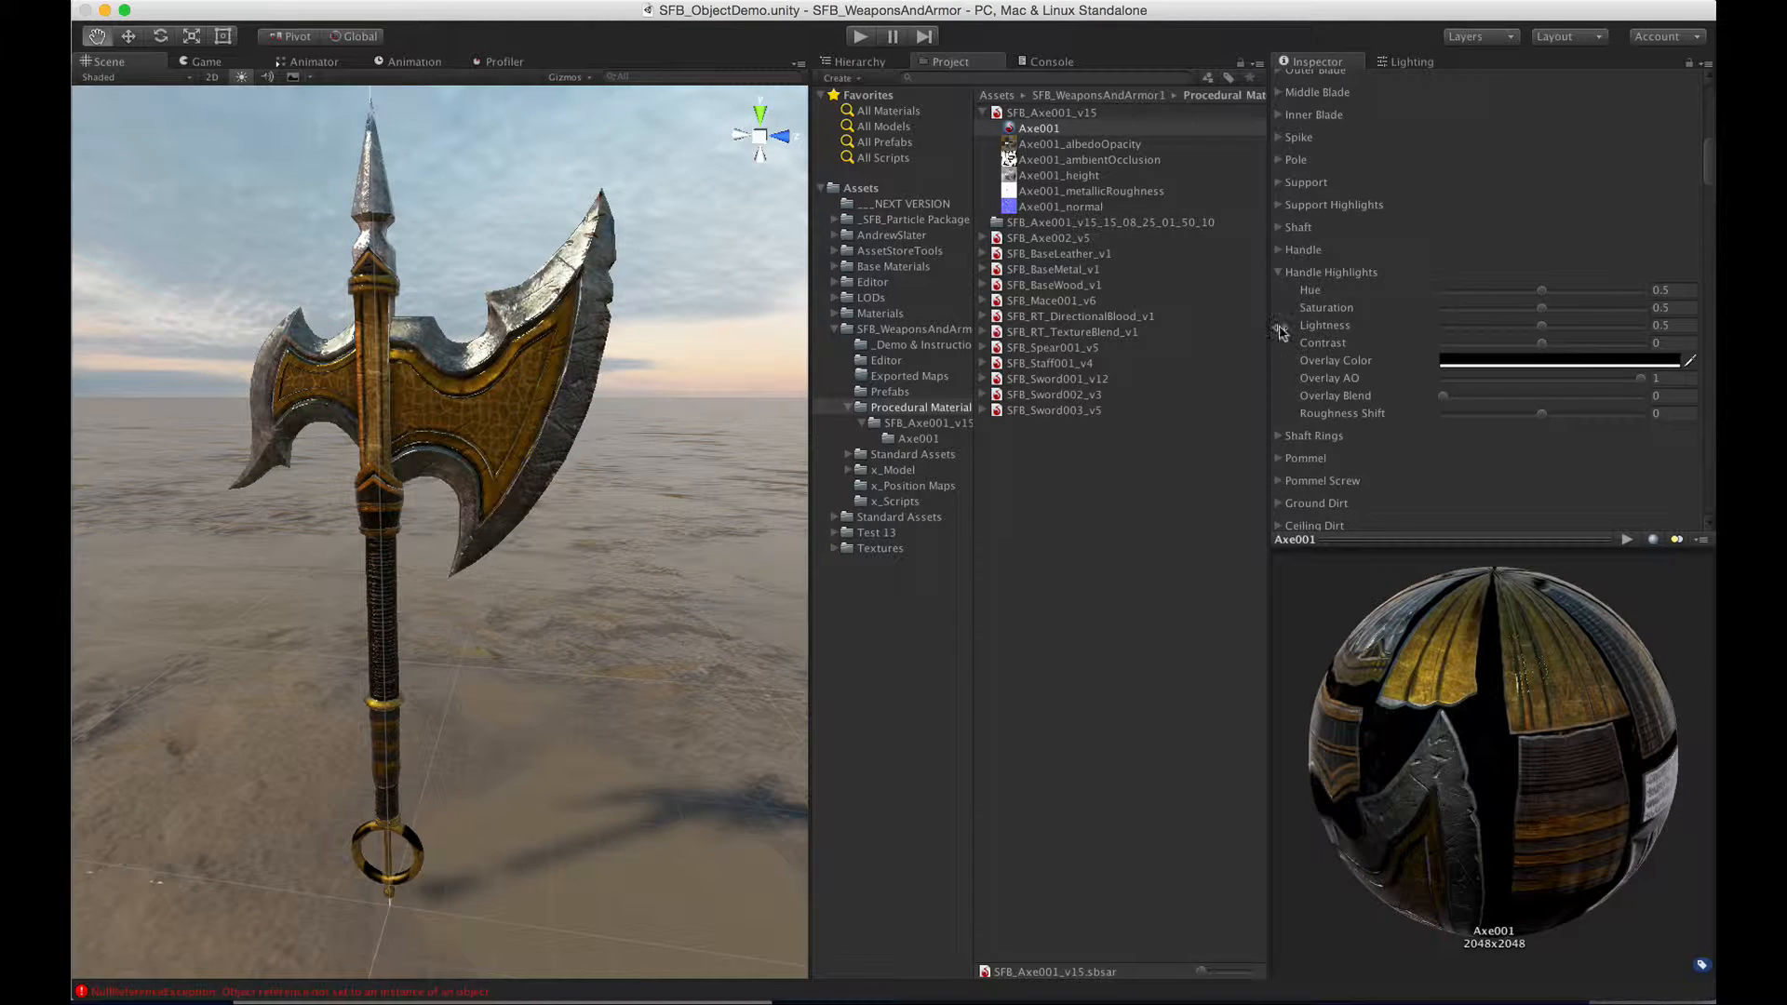
{"action": "left_click", "coordinate": [1281, 272]}
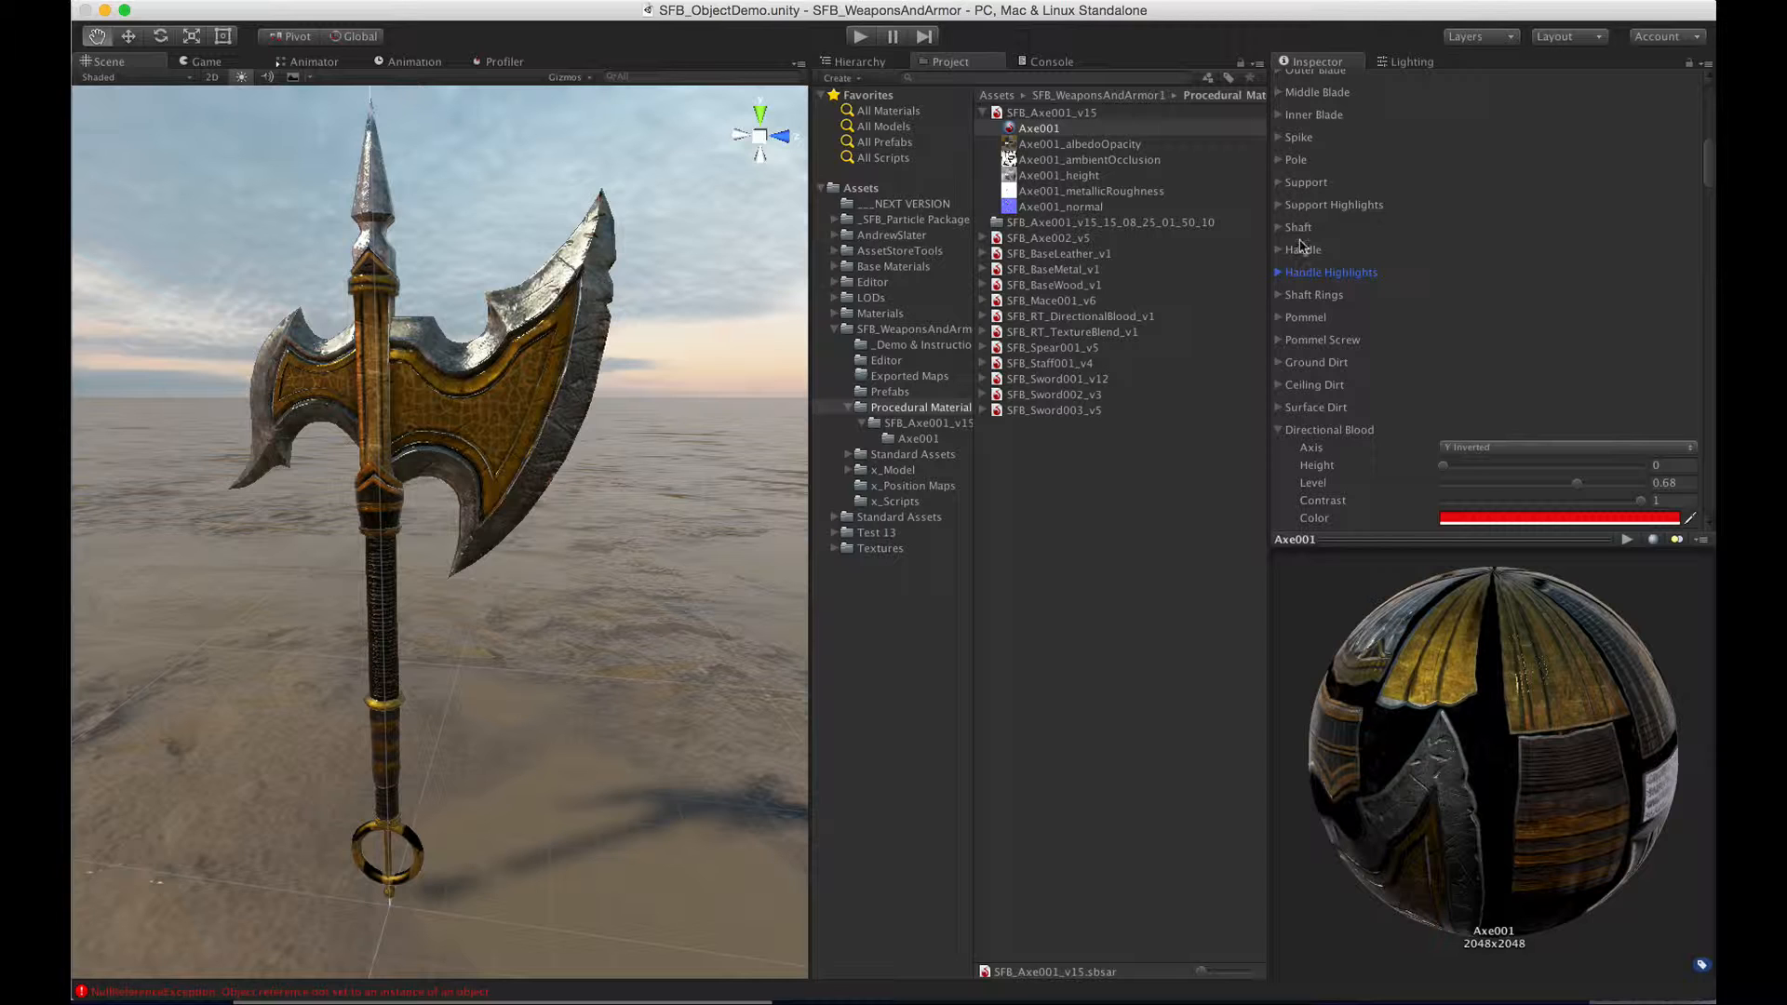
{"action": "left_click", "coordinate": [1279, 115]}
{"action": "left_click", "coordinate": [1479, 151]}
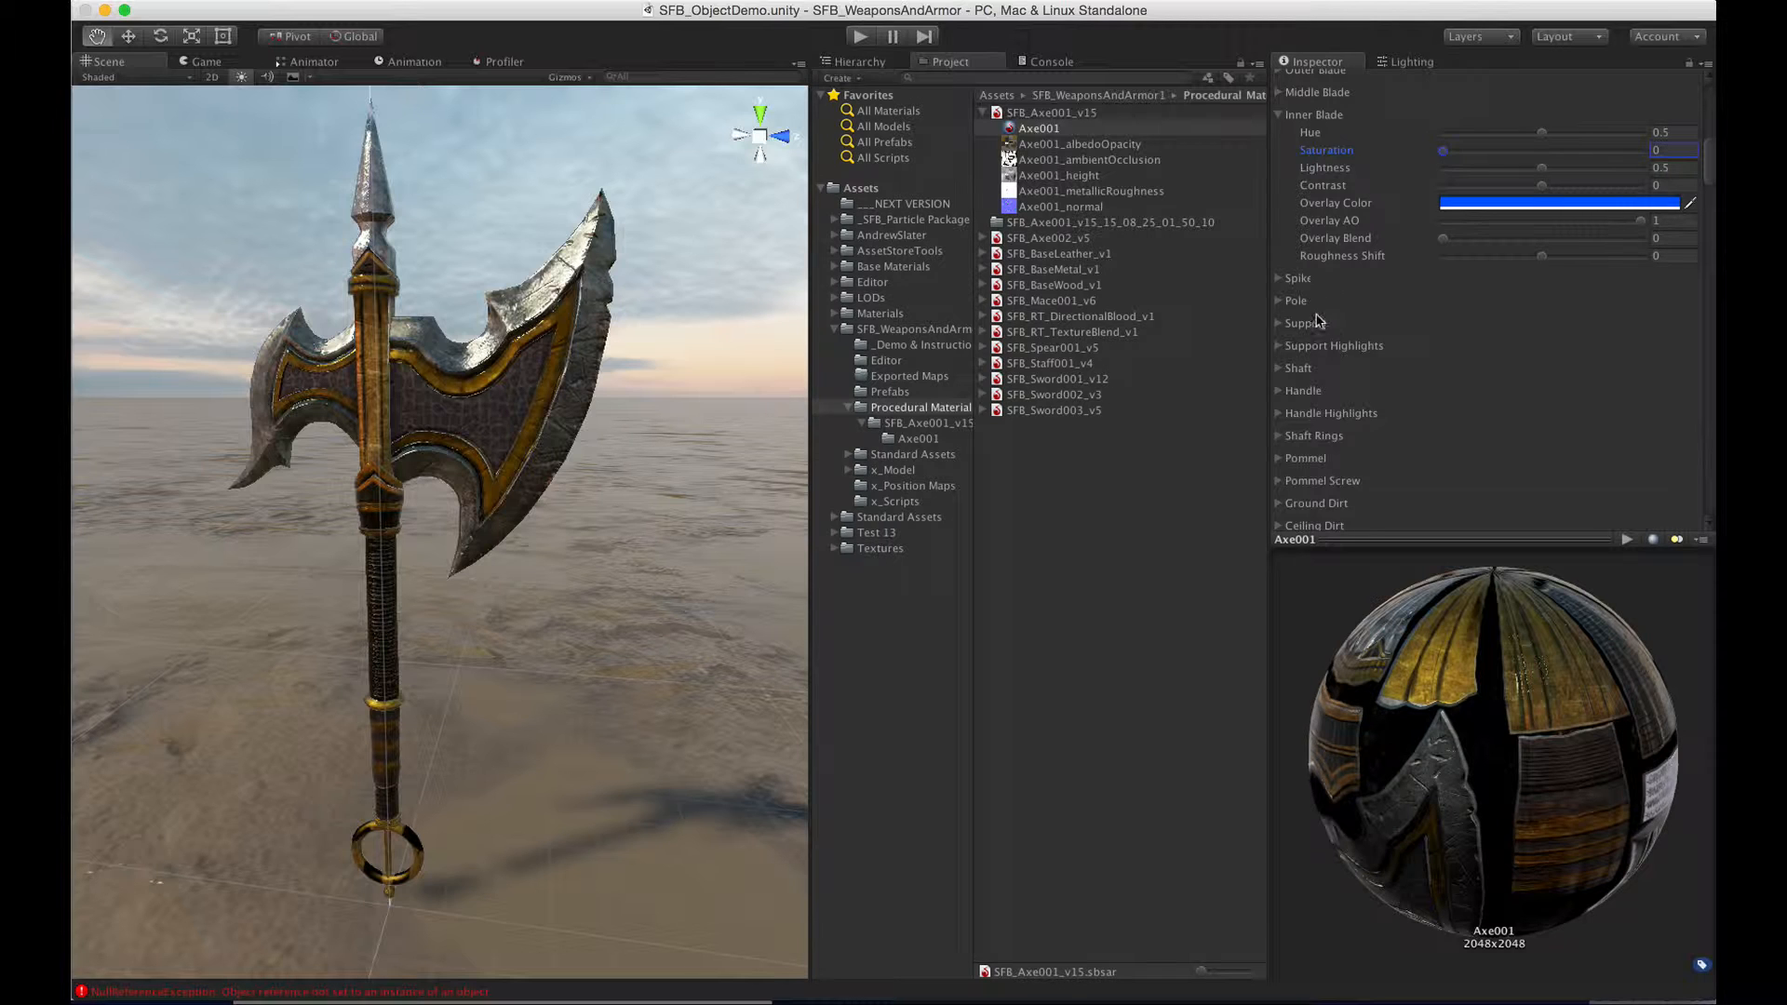
- Collapse Directional Blood and set the Surface Dirt amount to about 0.698
{"action": "scroll", "coordinate": [1318, 321], "scroll_direction": "down", "scroll_amount": 5}
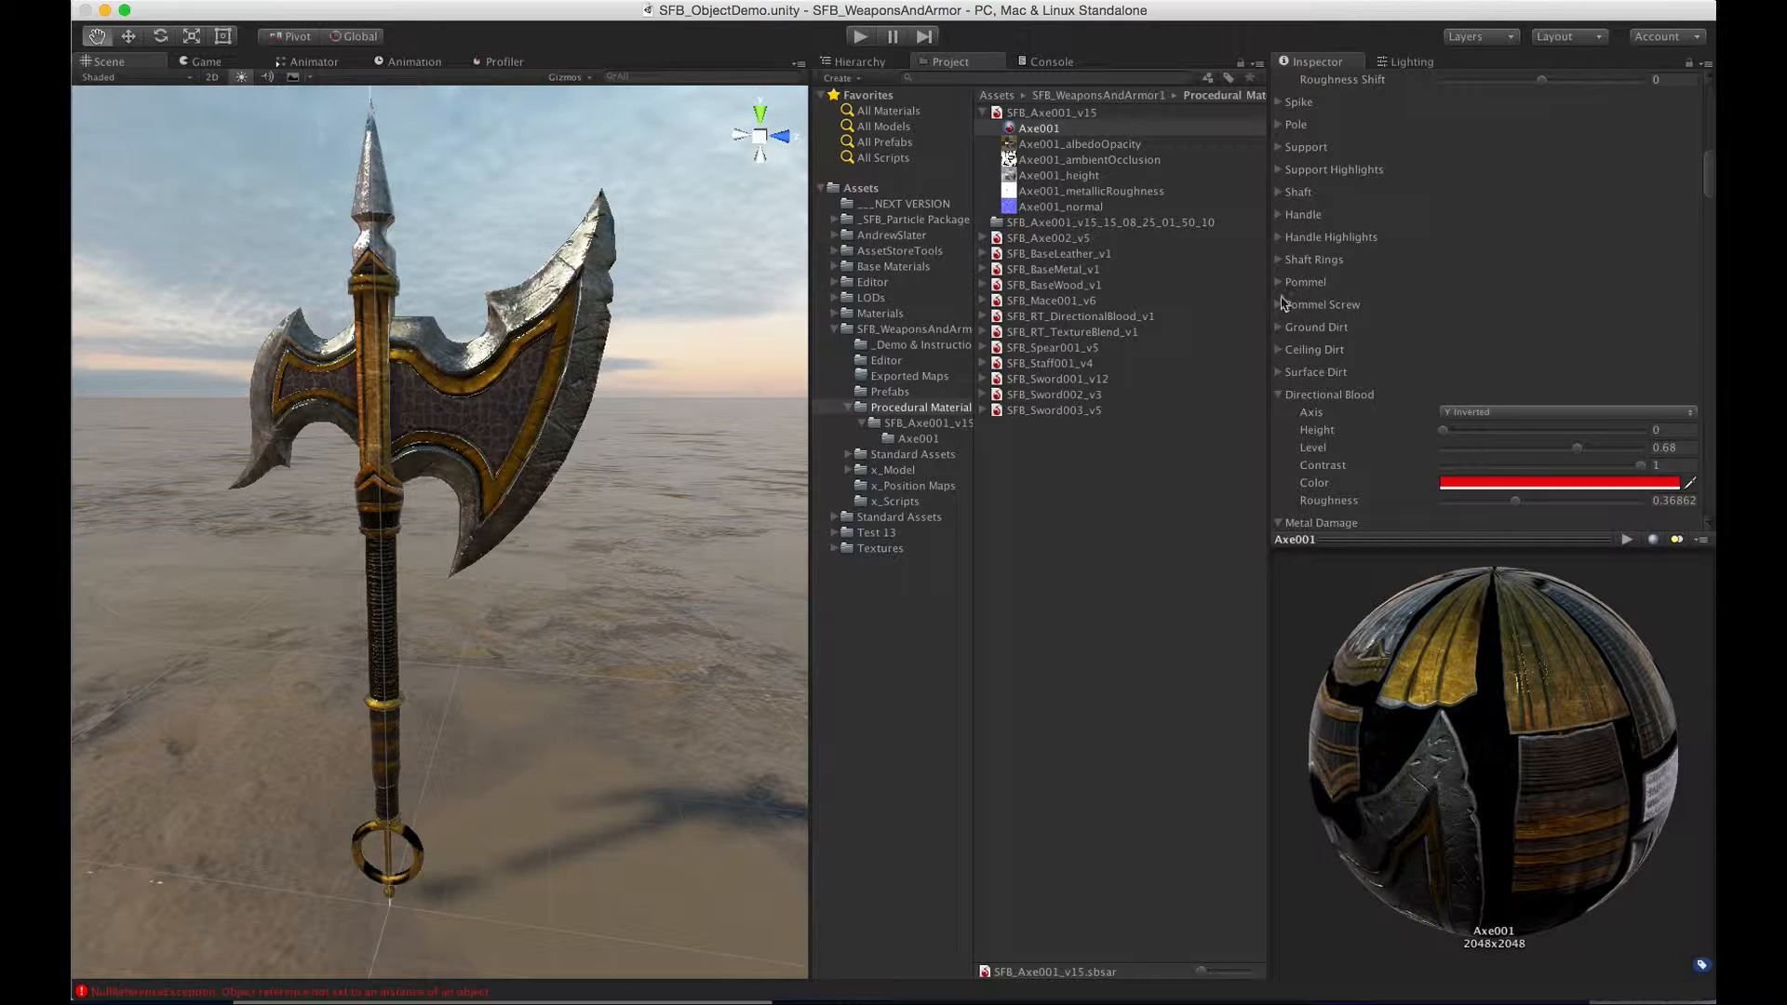
{"action": "left_click", "coordinate": [1278, 394]}
{"action": "left_click", "coordinate": [1277, 371]}
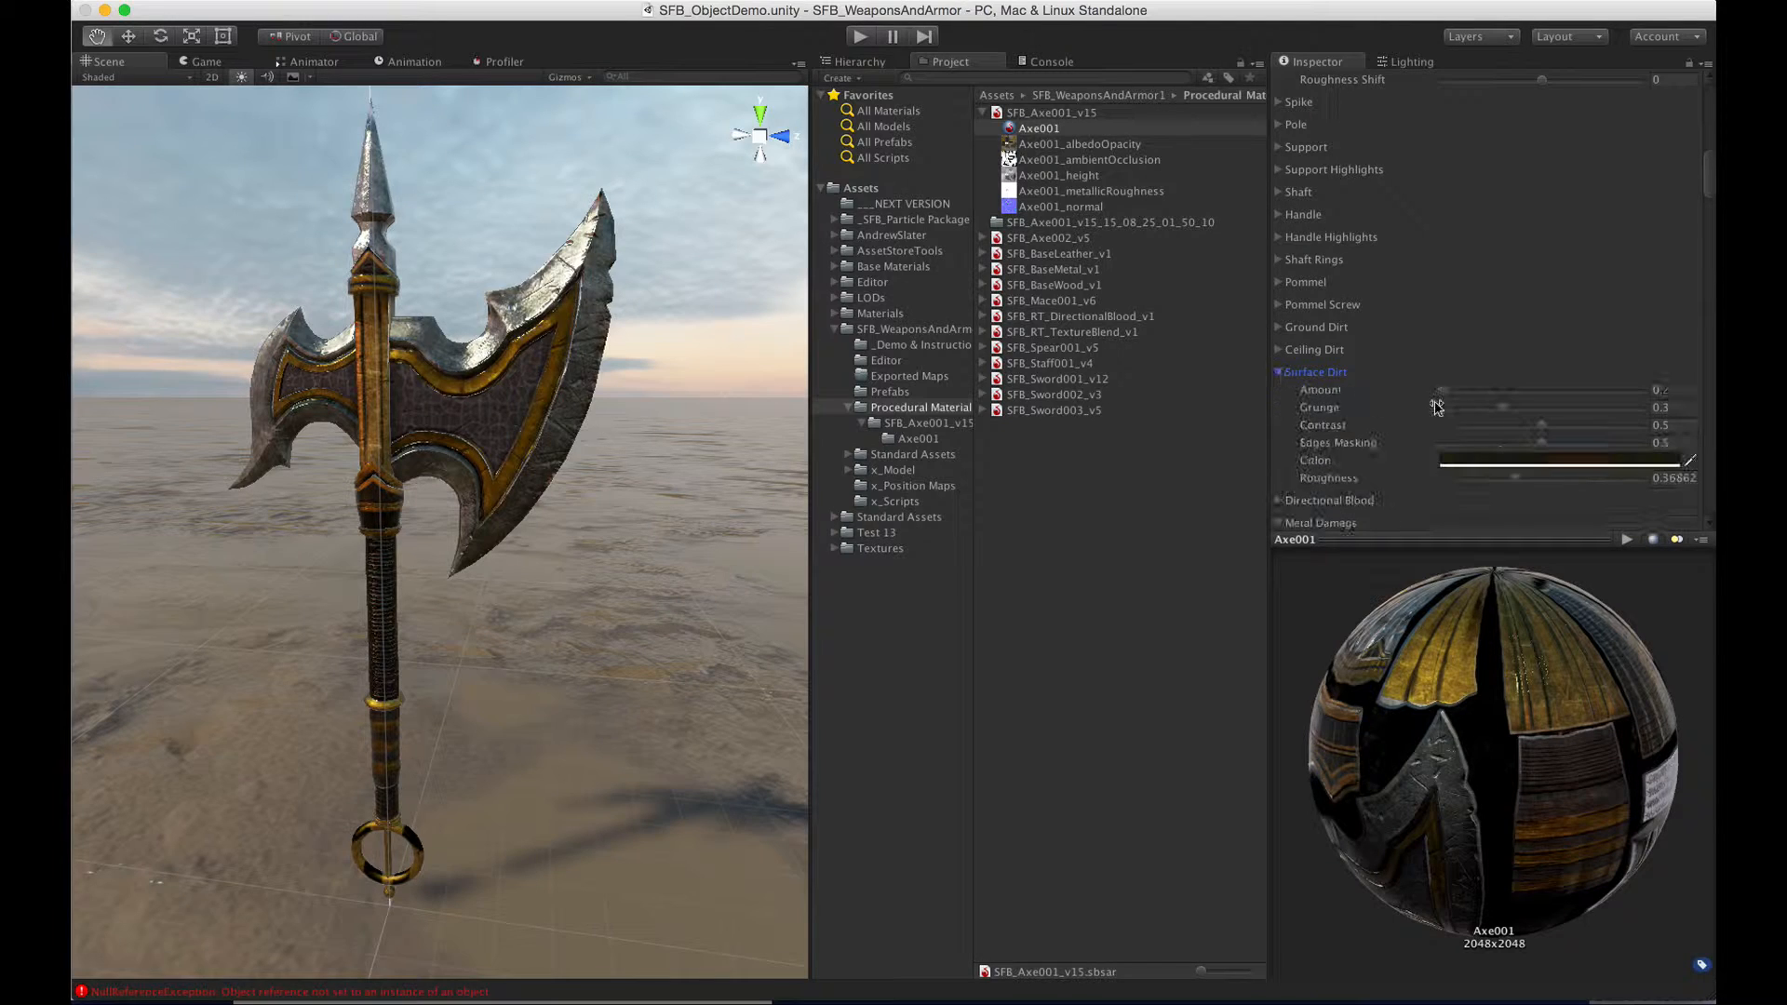
{"action": "left_click", "coordinate": [1568, 390]}
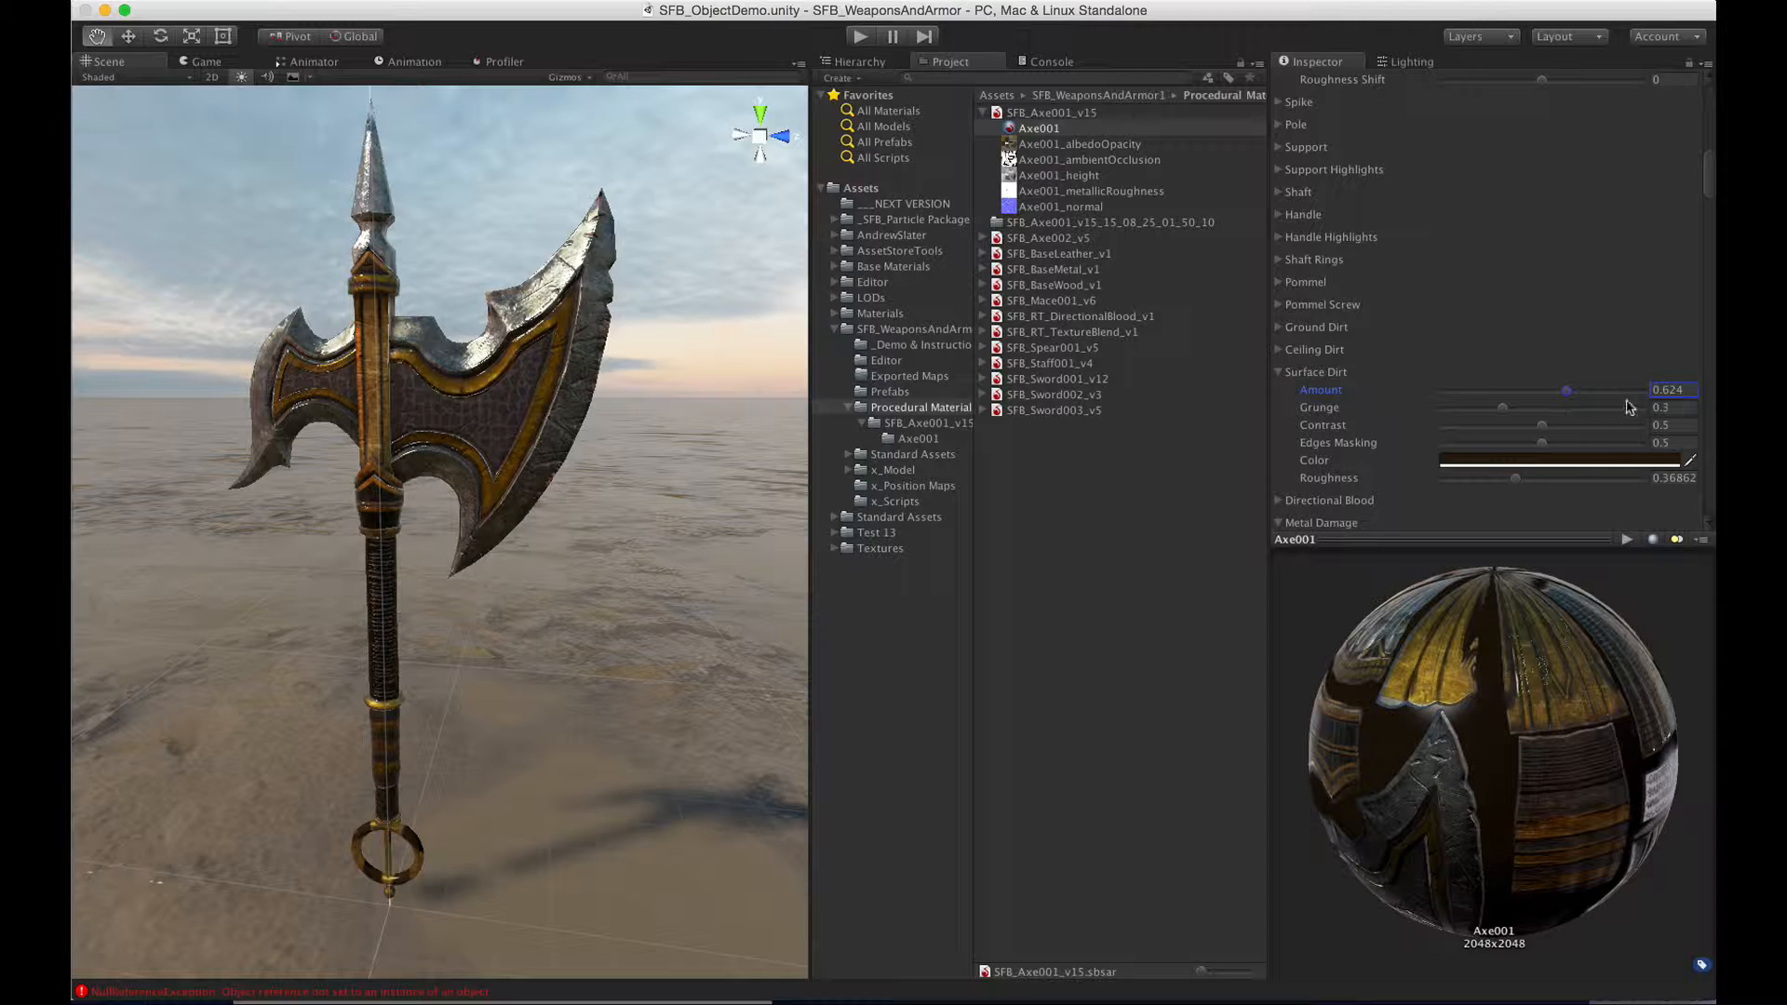
{"action": "mouse_move", "coordinate": [1613, 390]}
{"action": "left_mouse_down"}
{"action": "mouse_move", "coordinate": [1556, 390]}
{"action": "mouse_move", "coordinate": [1607, 390]}
{"action": "mouse_move", "coordinate": [1581, 390]}
{"action": "left_mouse_up"}
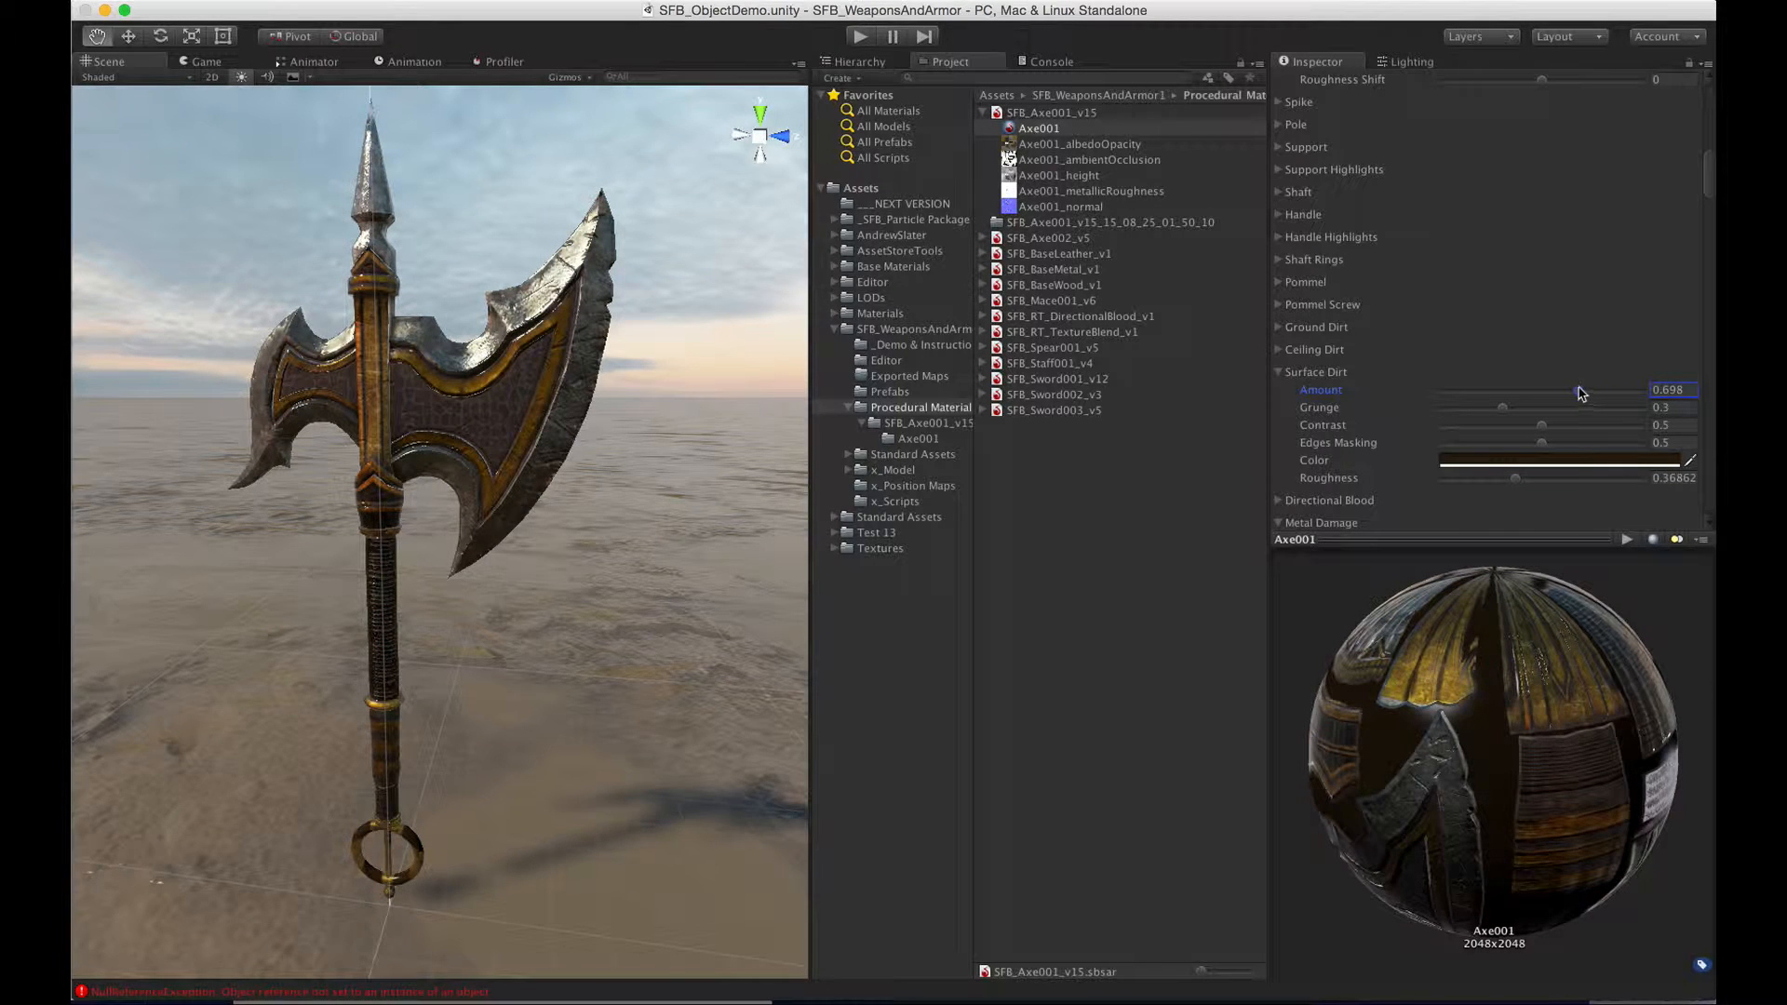
- Export the modified SFB_Axe001_v15 substance as a second texture set and collapse the substance in the asset list
{"action": "scroll", "coordinate": [1545, 296], "scroll_direction": "up", "scroll_amount": 10}
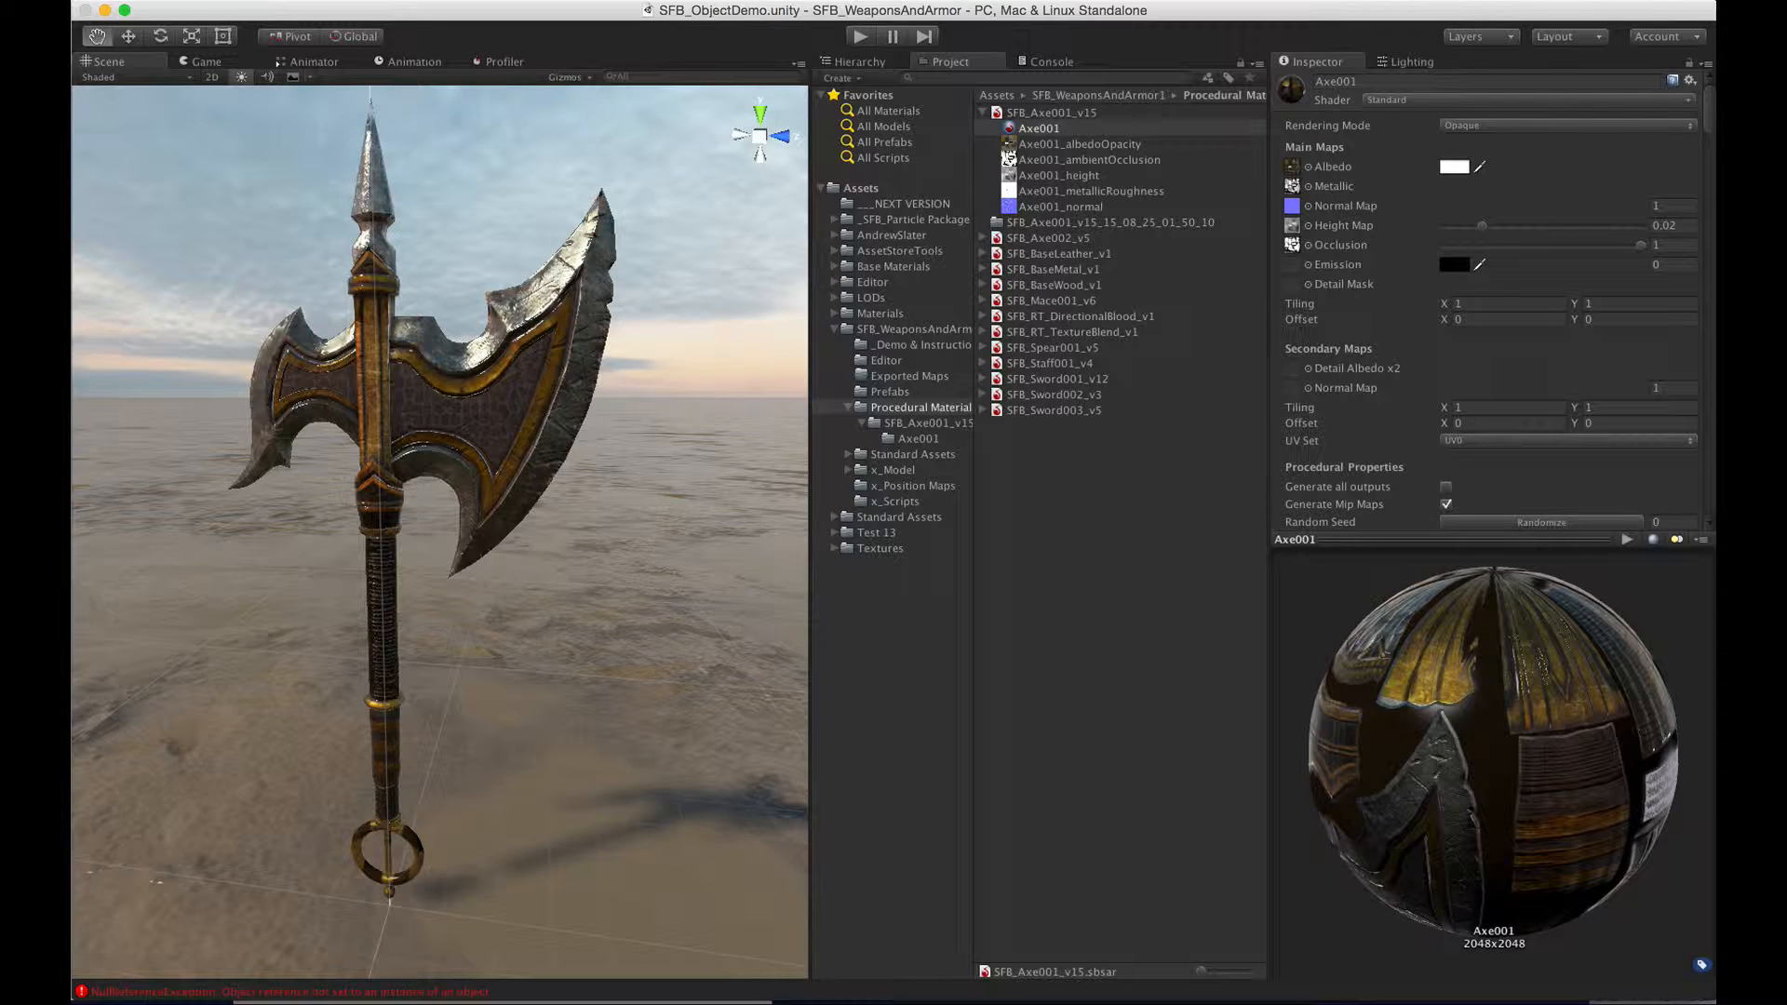
{"action": "left_click", "coordinate": [1019, 113]}
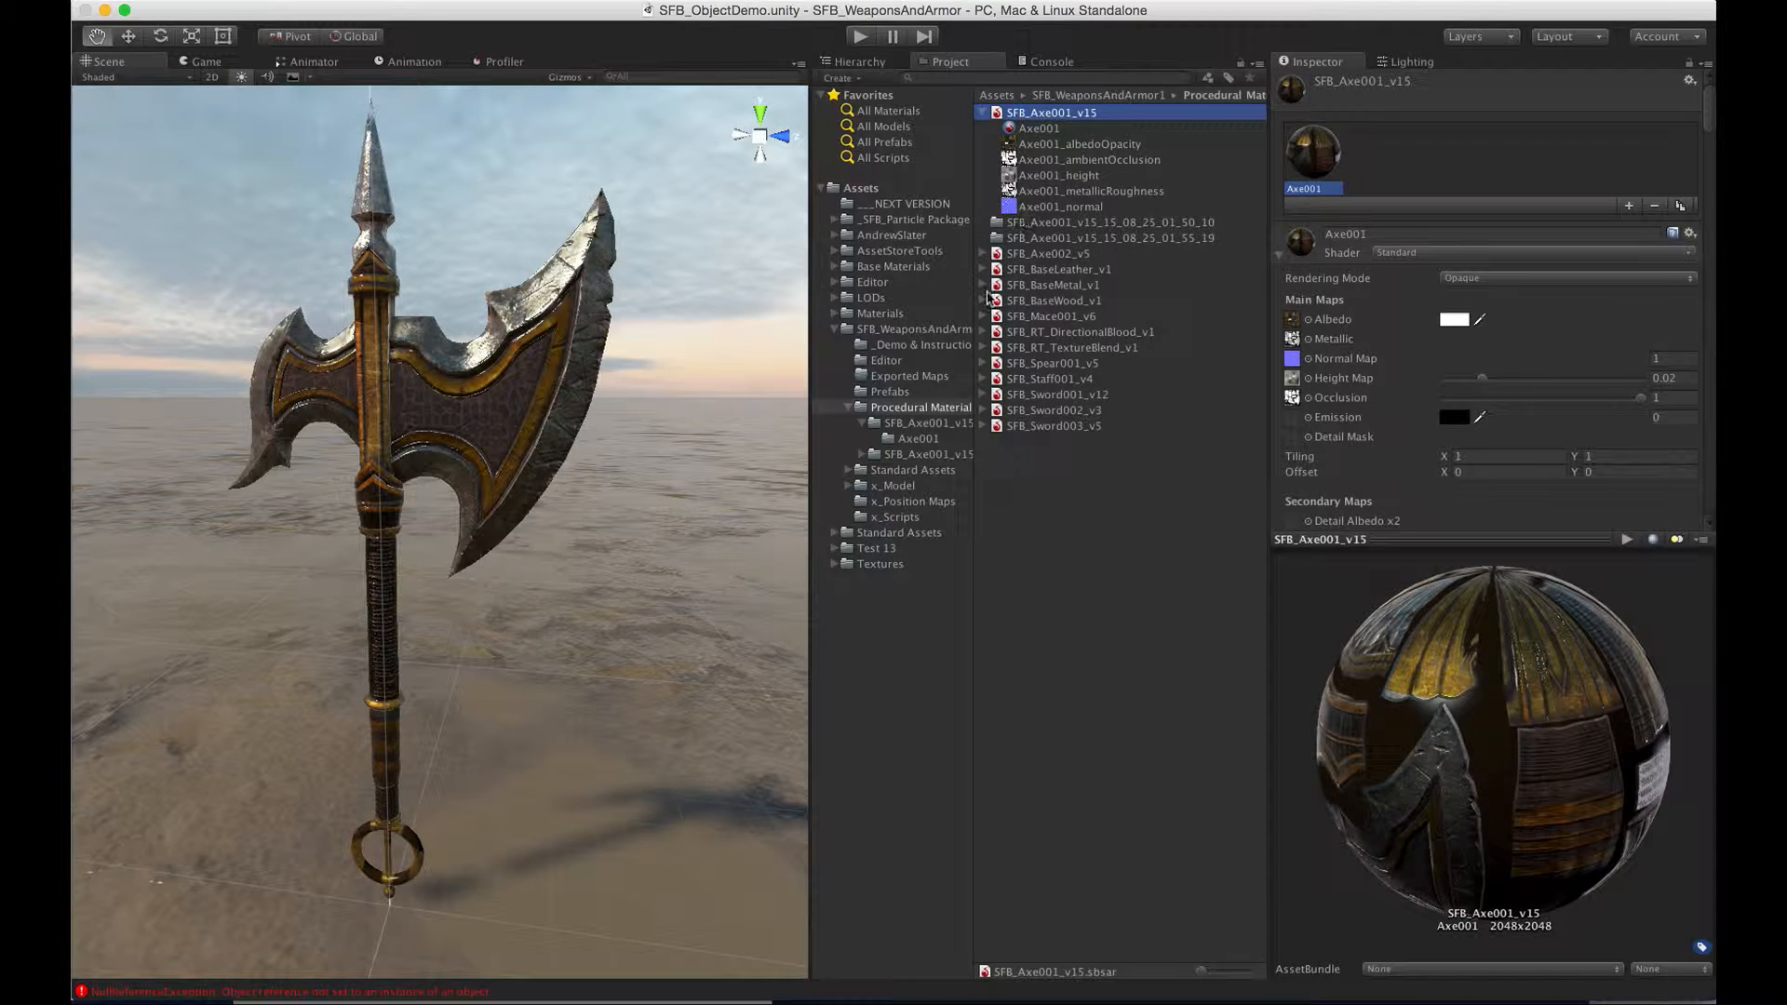
{"action": "left_click", "coordinate": [984, 112]}
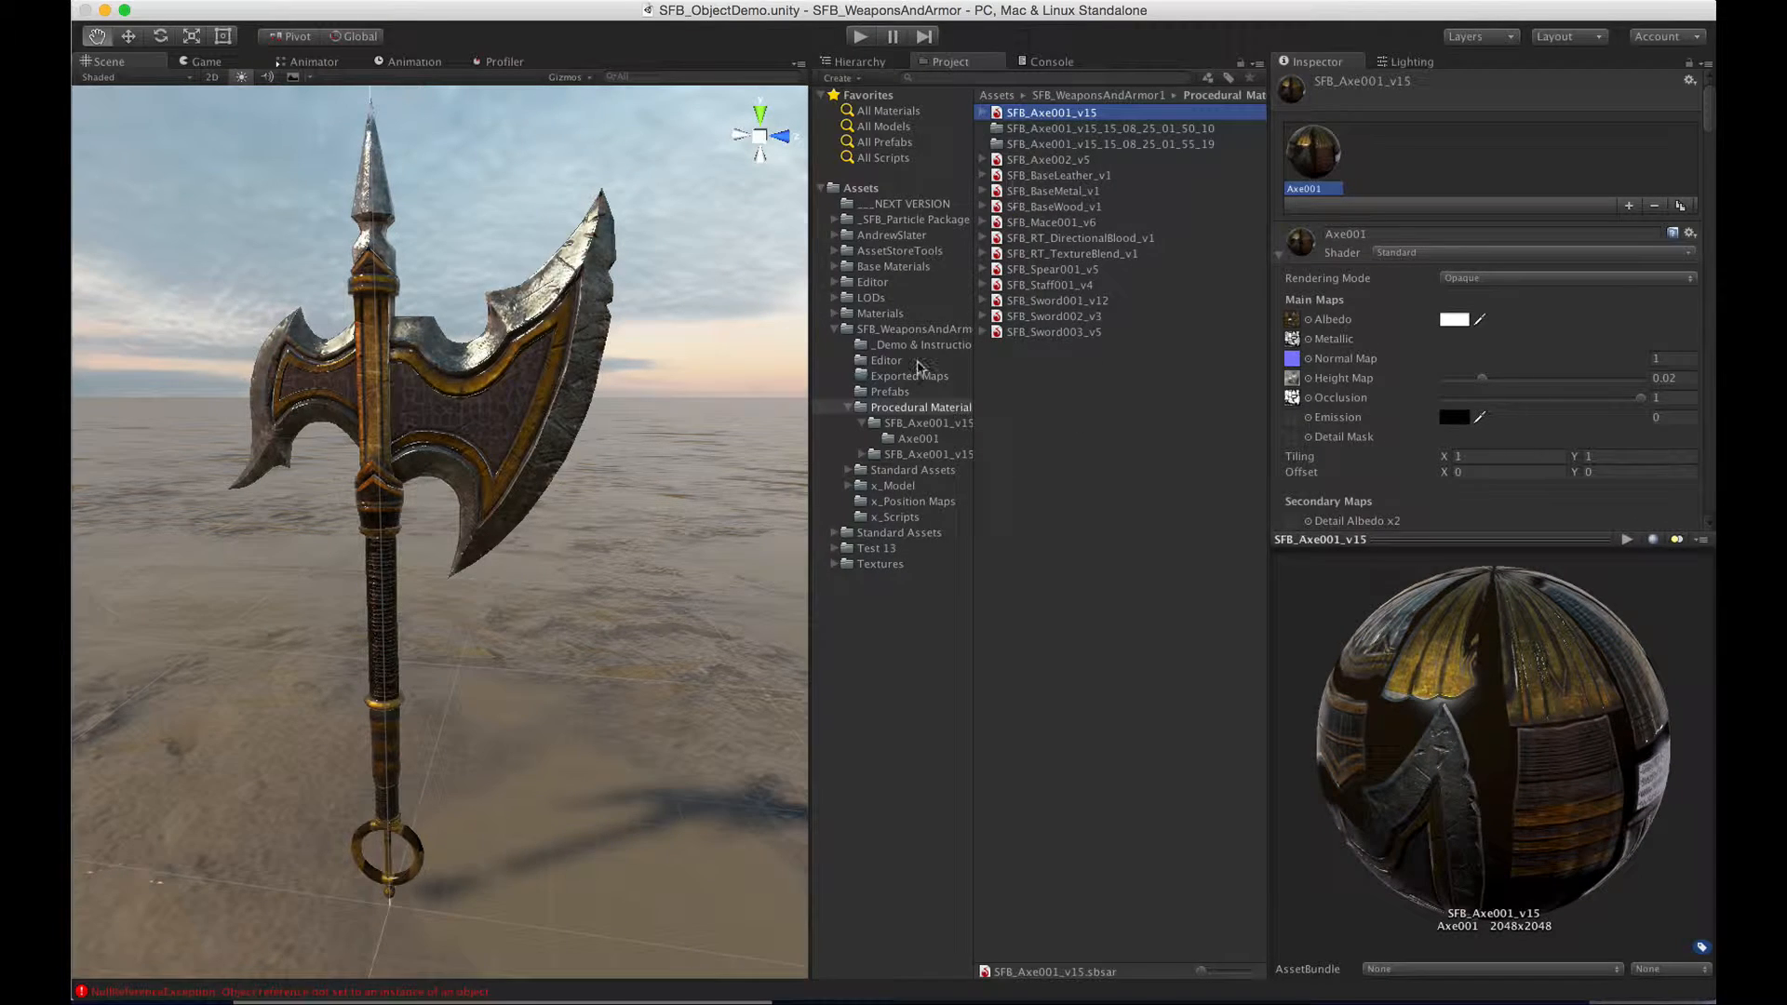
- Dock the Project panel separately beside the Hierarchy and select Object001 of the Axe001 model
{"action": "left_click", "coordinate": [852, 62]}
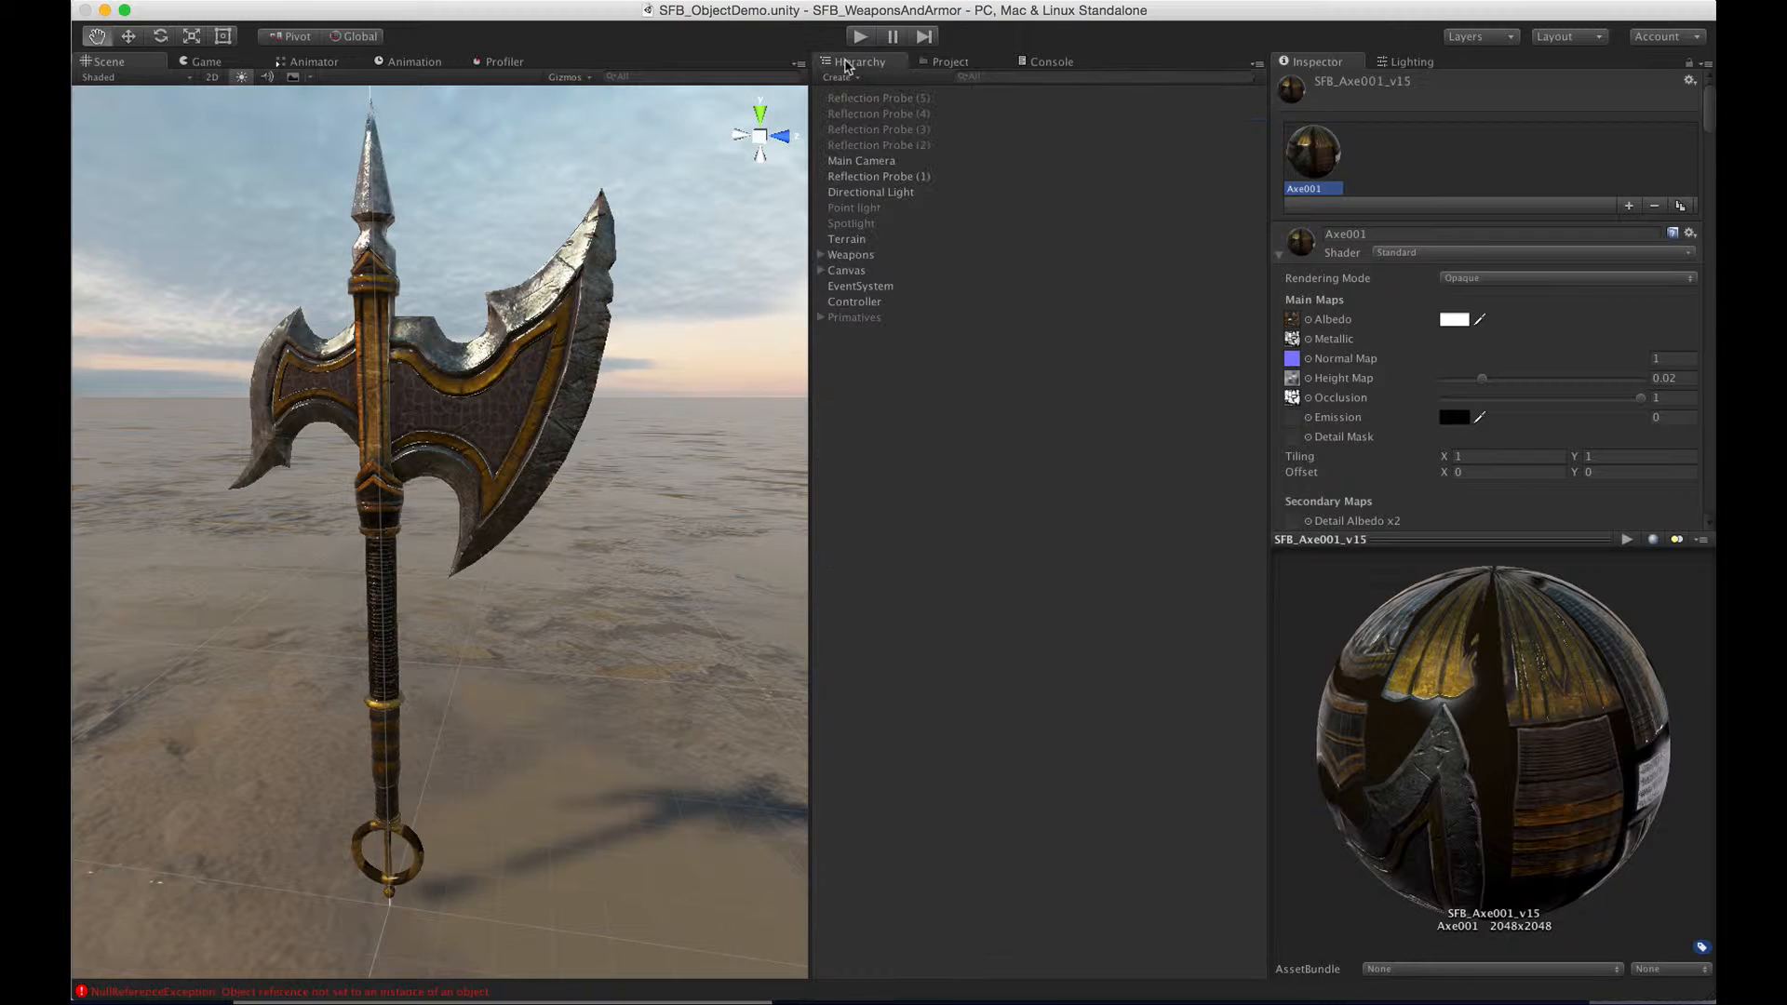
{"action": "left_click_drag", "start_coordinate": [949, 62], "coordinate": [1126, 279]}
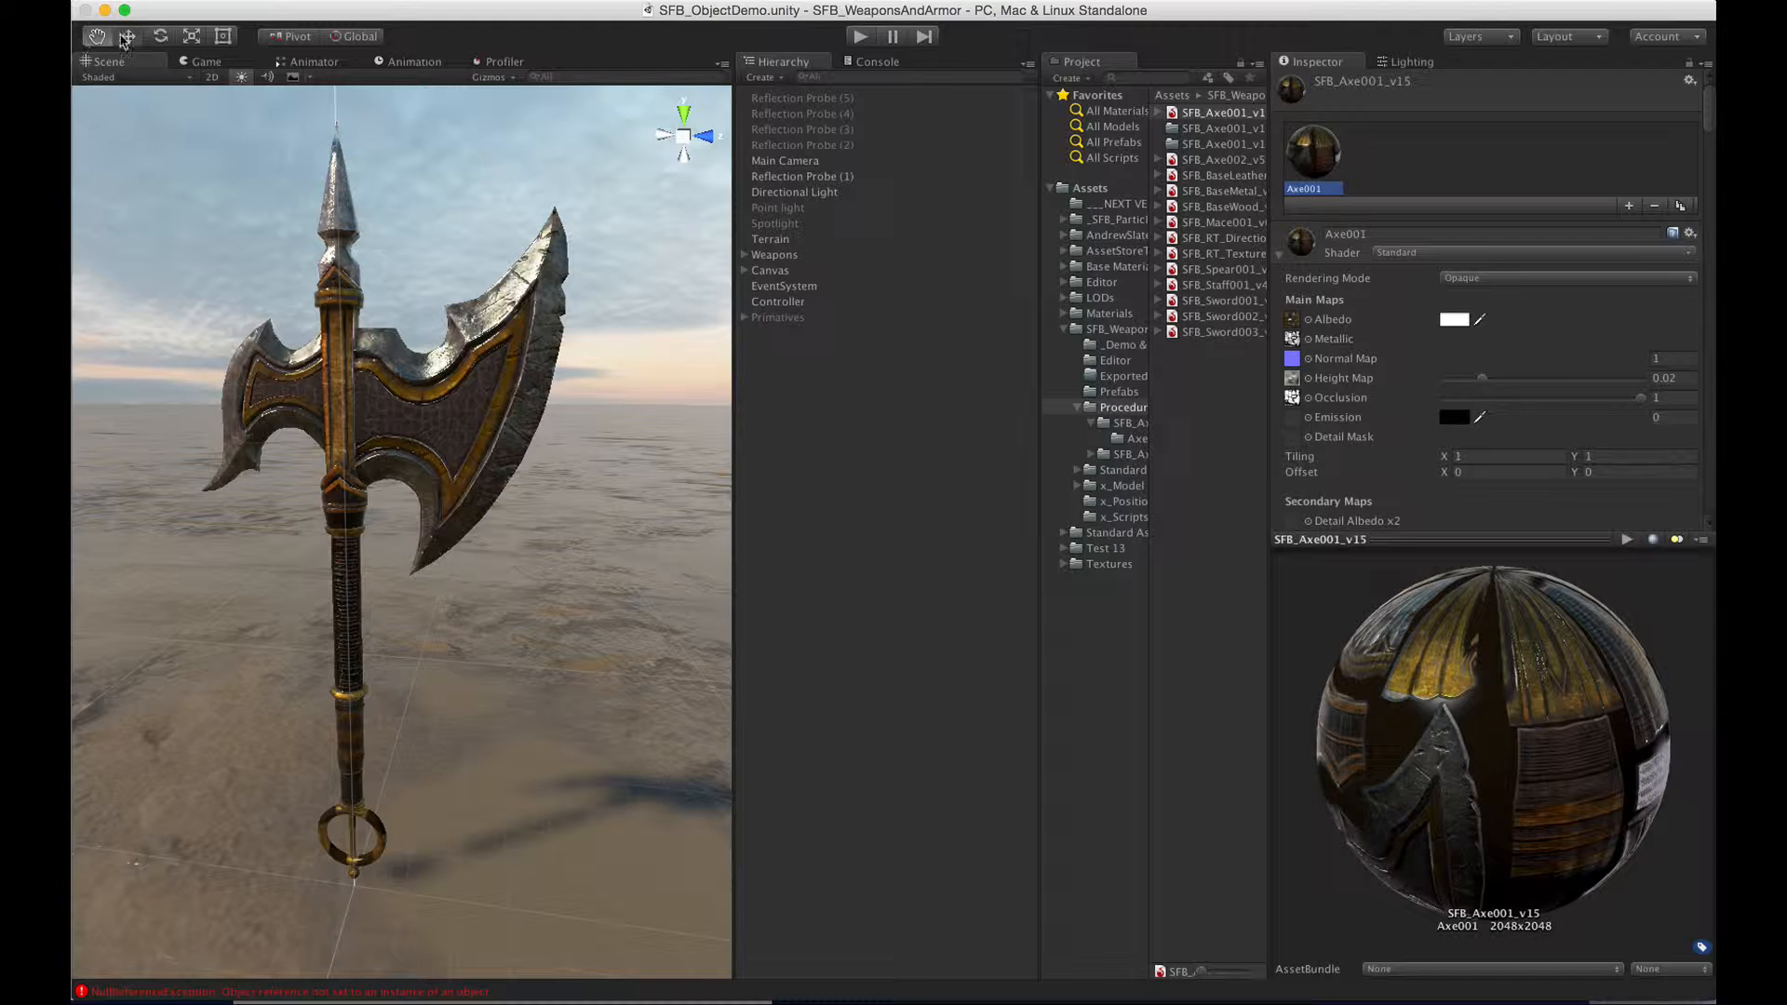
{"action": "left_click", "coordinate": [124, 37]}
{"action": "left_click", "coordinate": [374, 337]}
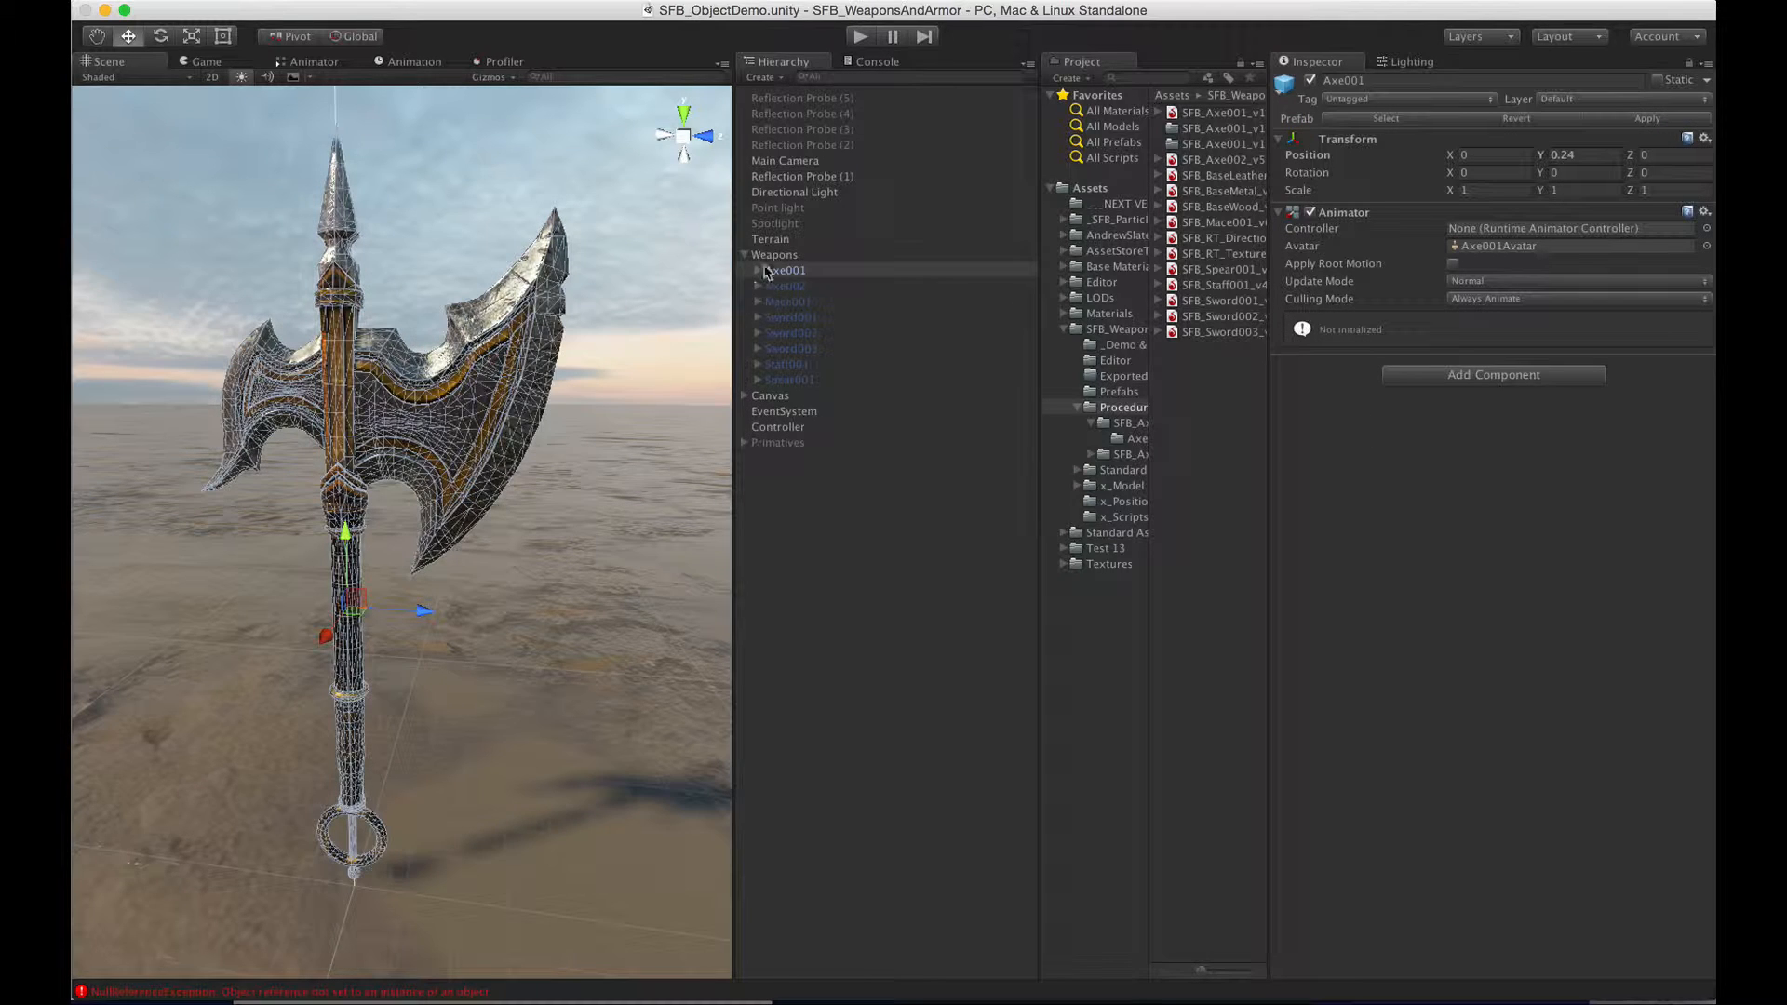
{"action": "left_click", "coordinate": [759, 270]}
{"action": "left_click", "coordinate": [806, 286]}
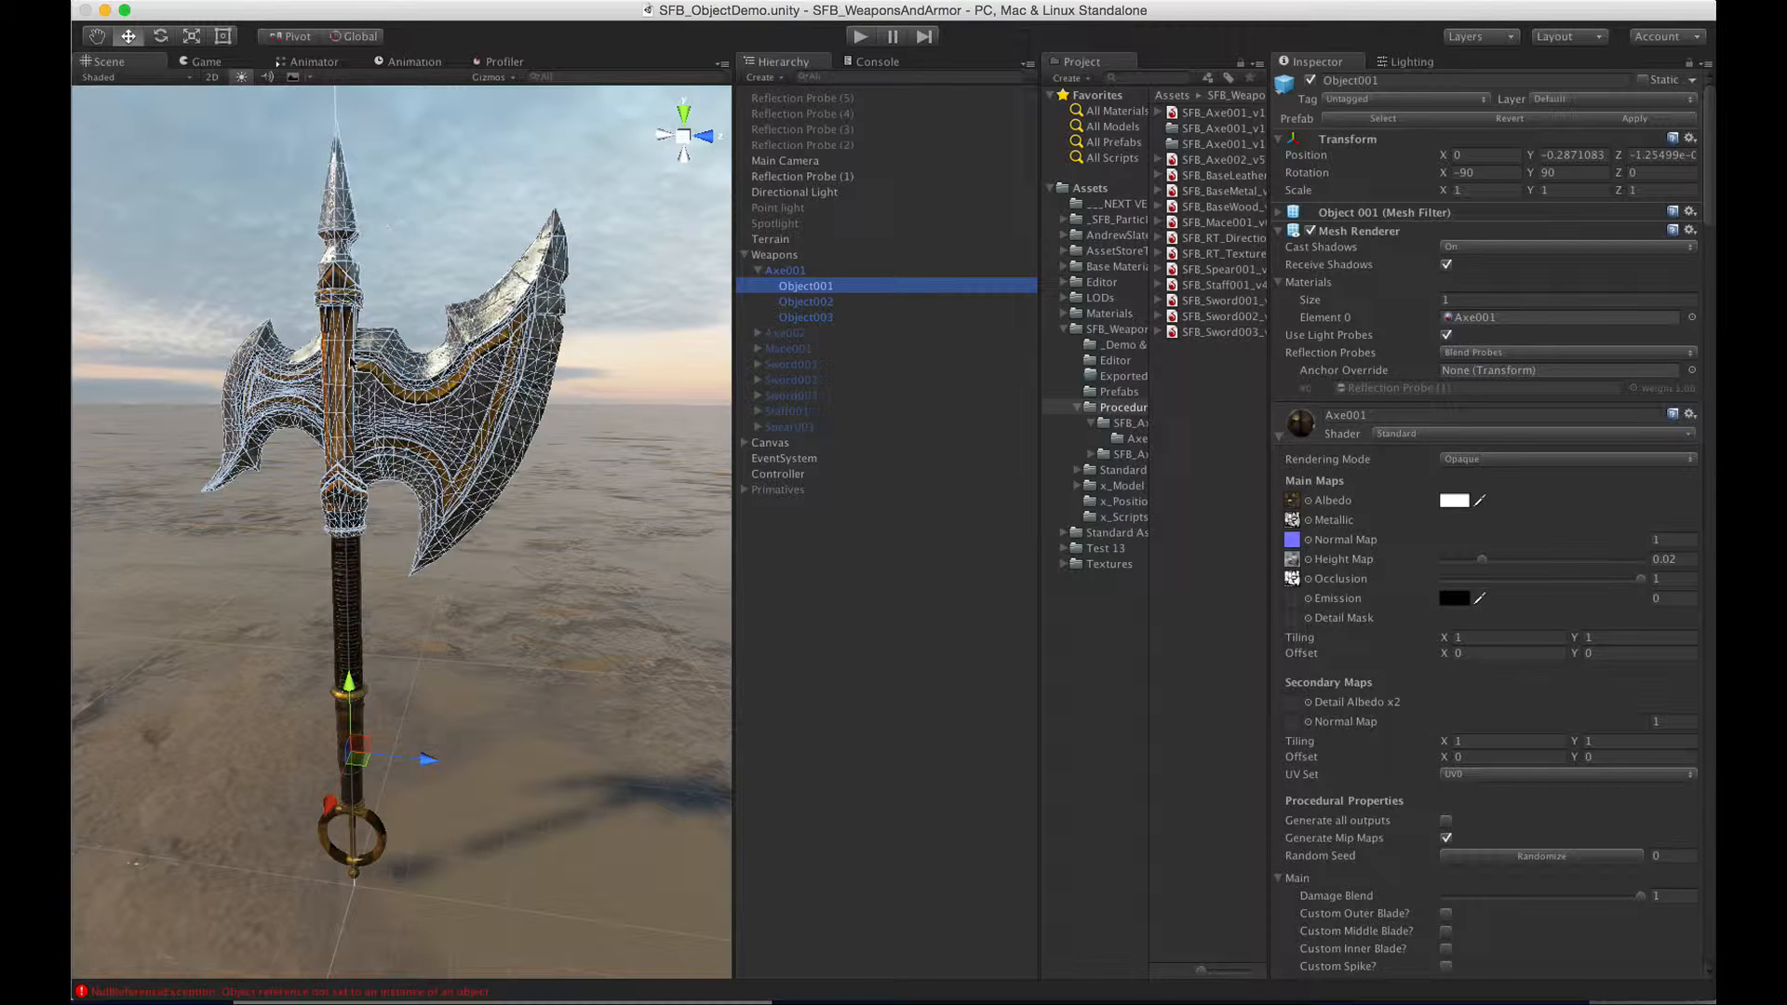
- Expand SFB_RT_TextureBlend_v1 and assign its SFB_RT_TextureBlend material to all three objects of the Axe001 model
{"action": "left_click", "coordinate": [1158, 253]}
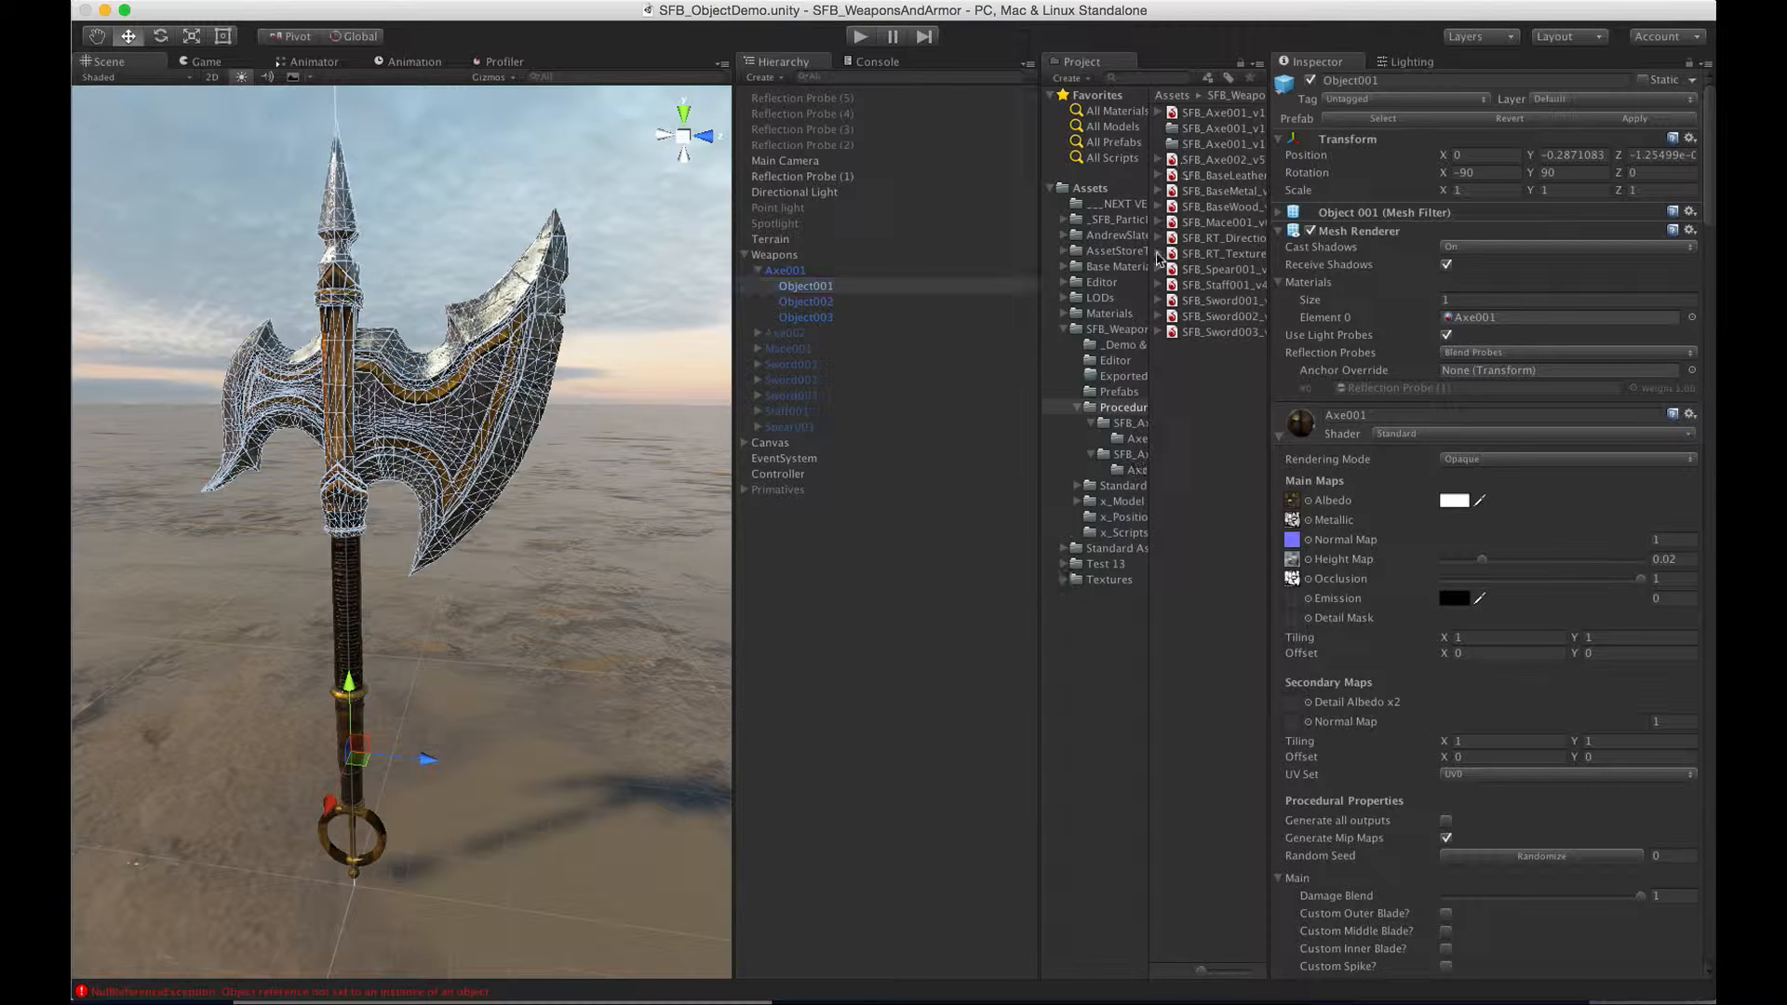
{"action": "left_click_drag", "start_coordinate": [1269, 259], "coordinate": [1343, 262]}
{"action": "left_click_drag", "start_coordinate": [1225, 270], "coordinate": [869, 305]}
{"action": "left_click_drag", "start_coordinate": [1184, 274], "coordinate": [827, 317]}
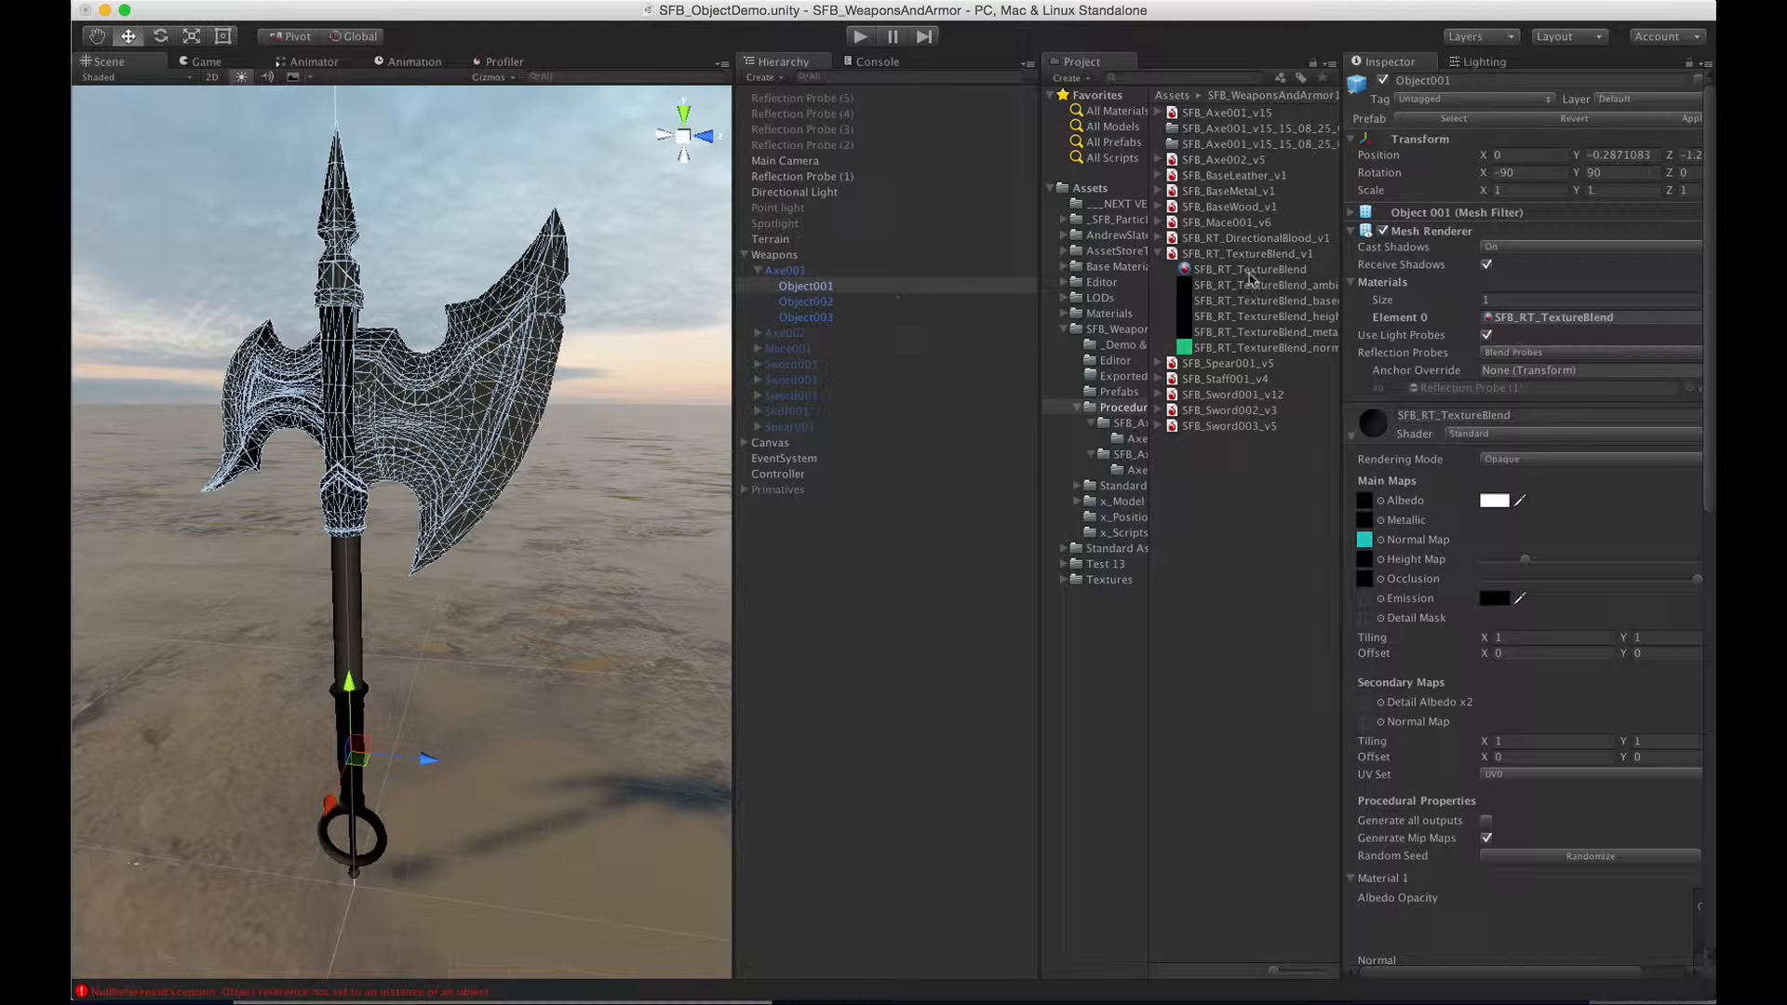
{"action": "left_click_drag", "start_coordinate": [1204, 272], "coordinate": [817, 308]}
{"action": "left_click", "coordinate": [871, 534]}
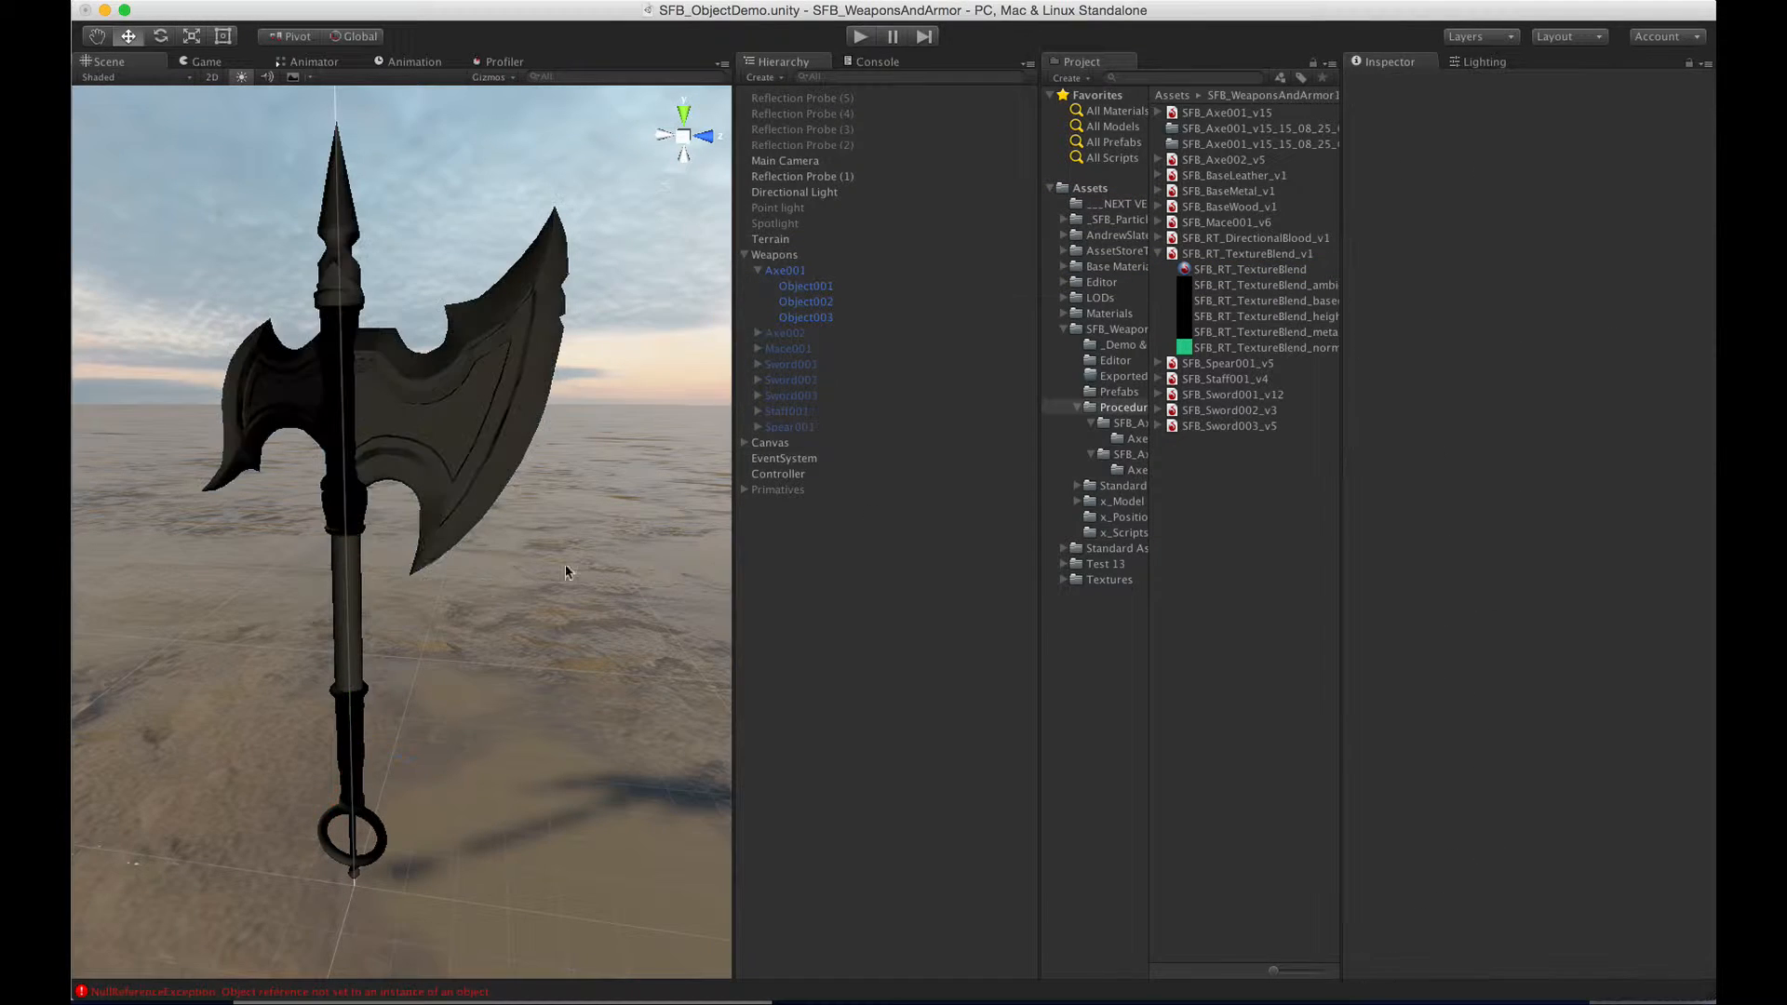
{"action": "left_click_drag", "start_coordinate": [449, 509], "coordinate": [709, 479], "text": "alt"}
- Select the SFB_RT_TextureBlend material, collapse Material 2 and show the empty texture slots of Material 1
{"action": "left_click", "coordinate": [1249, 272]}
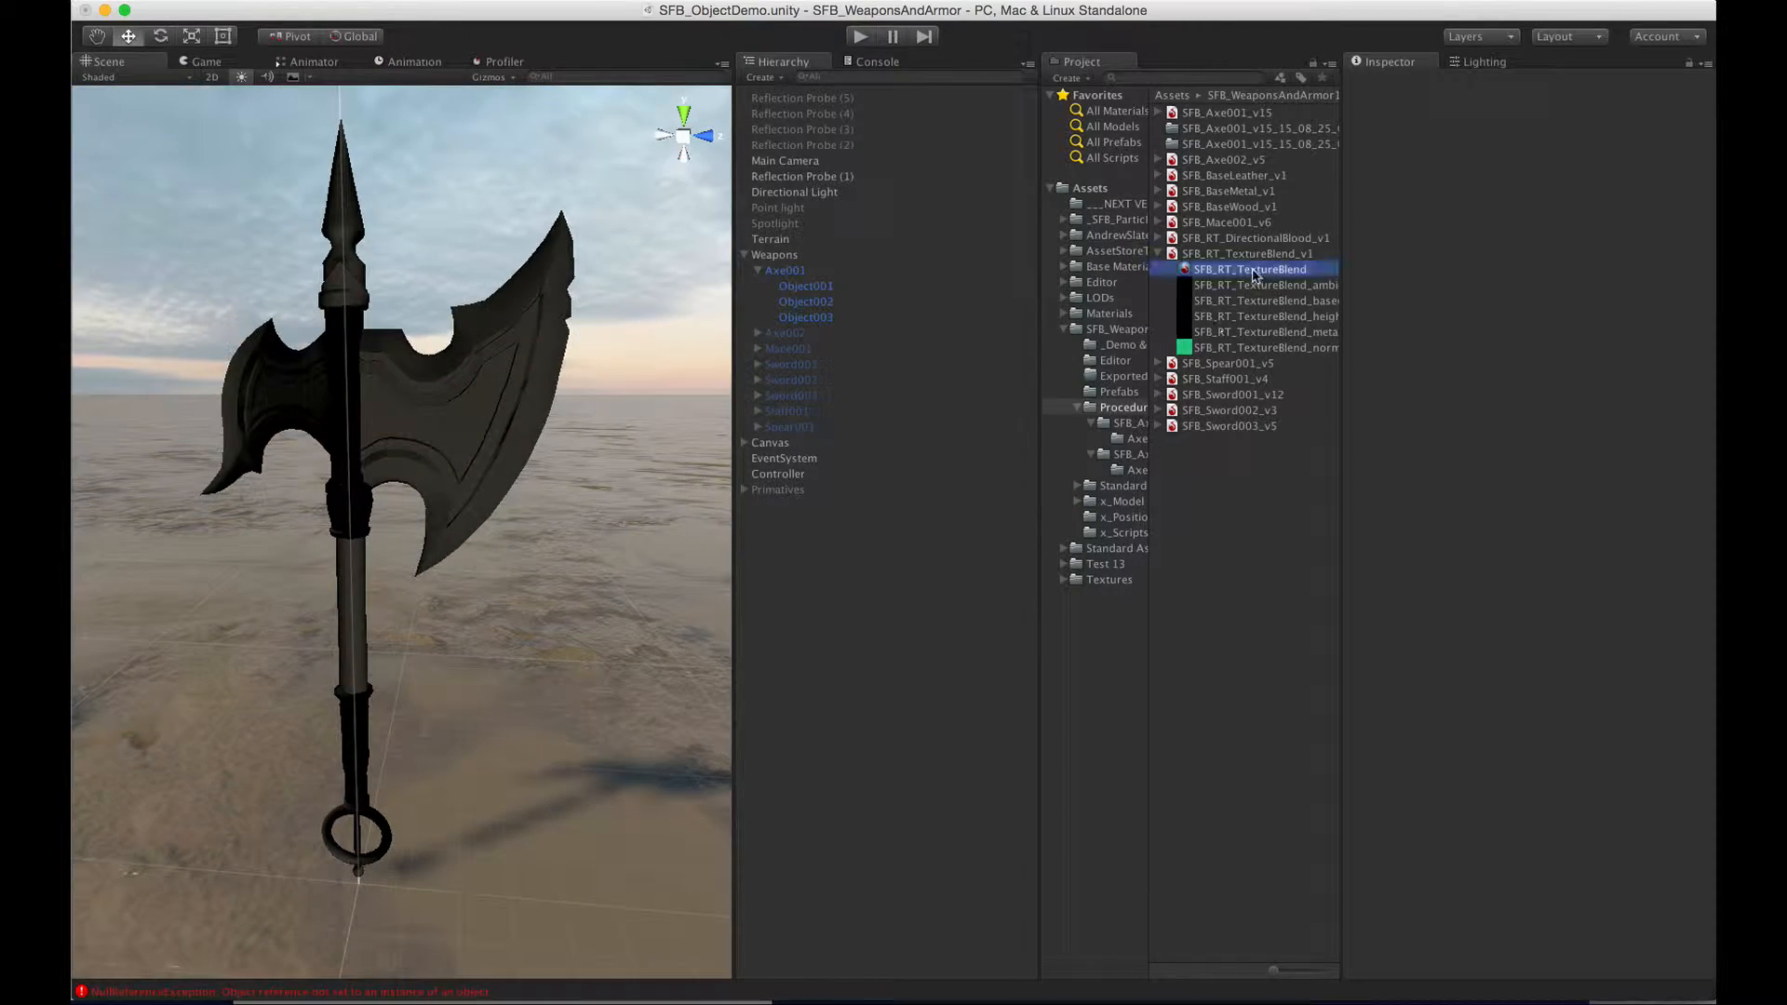
{"action": "scroll", "coordinate": [1461, 284], "scroll_direction": "down", "scroll_amount": 5}
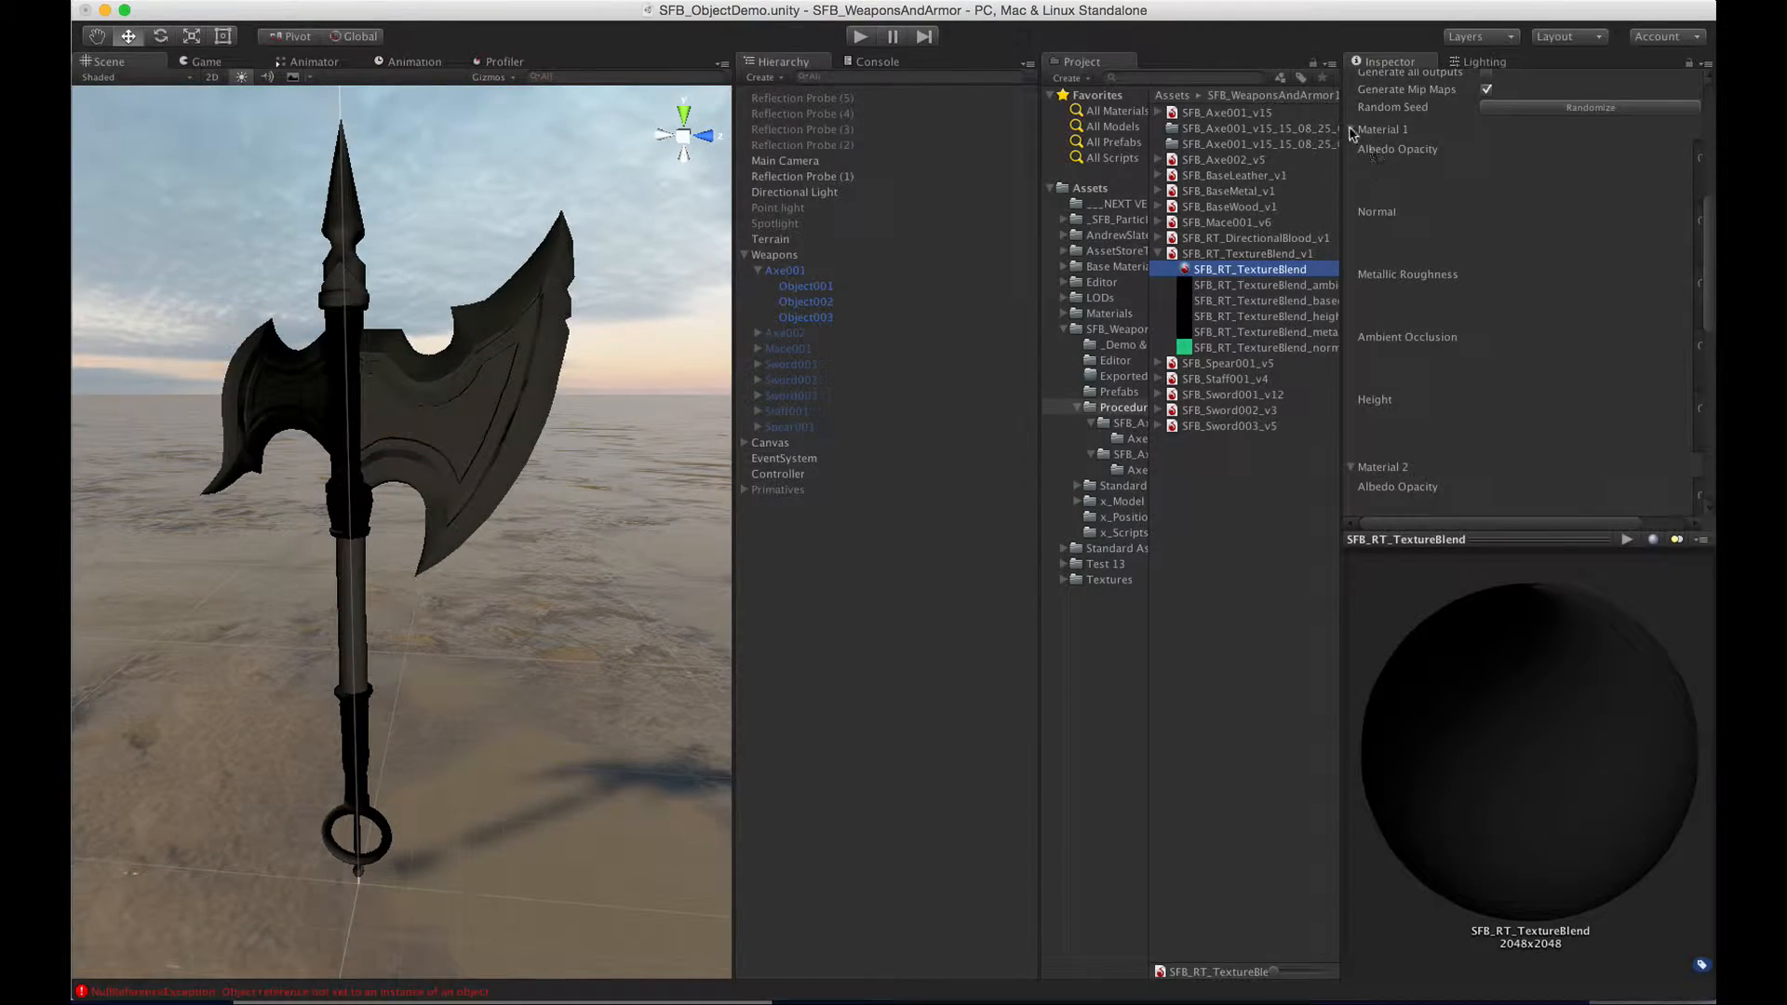
{"action": "left_click", "coordinate": [1352, 131]}
{"action": "left_click", "coordinate": [1352, 159]}
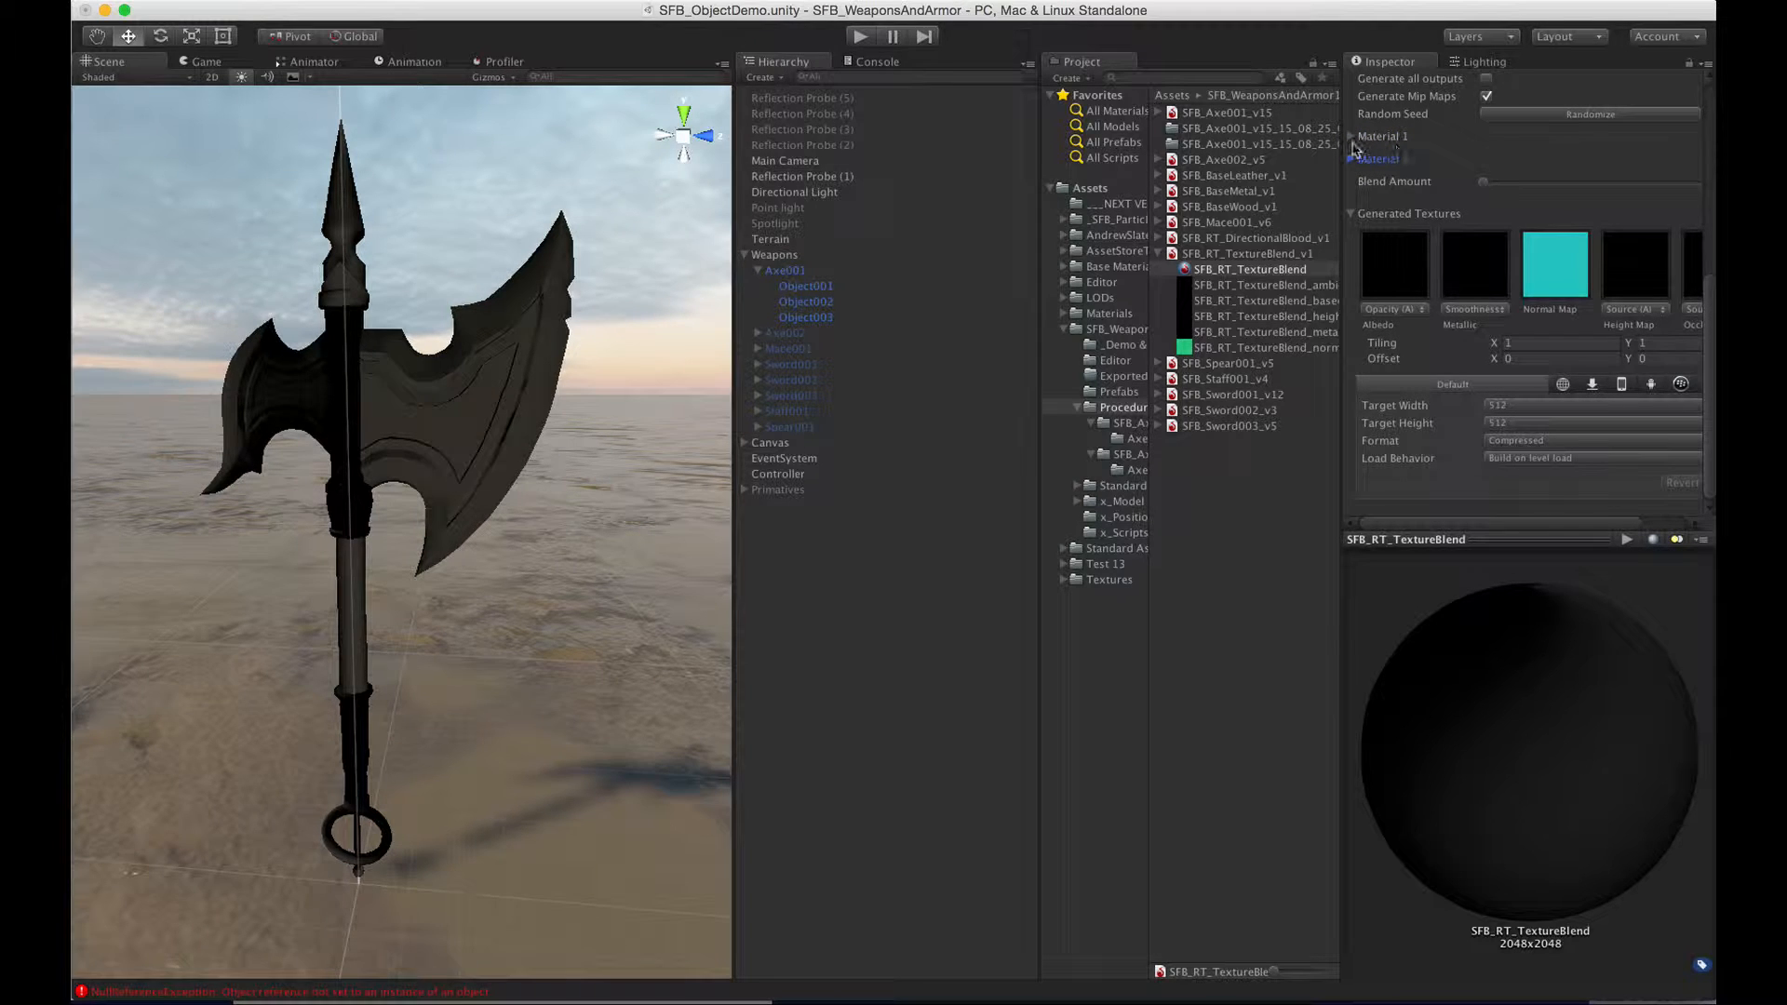
{"action": "left_click", "coordinate": [1352, 137]}
{"action": "left_click_drag", "start_coordinate": [1342, 172], "coordinate": [1273, 175]}
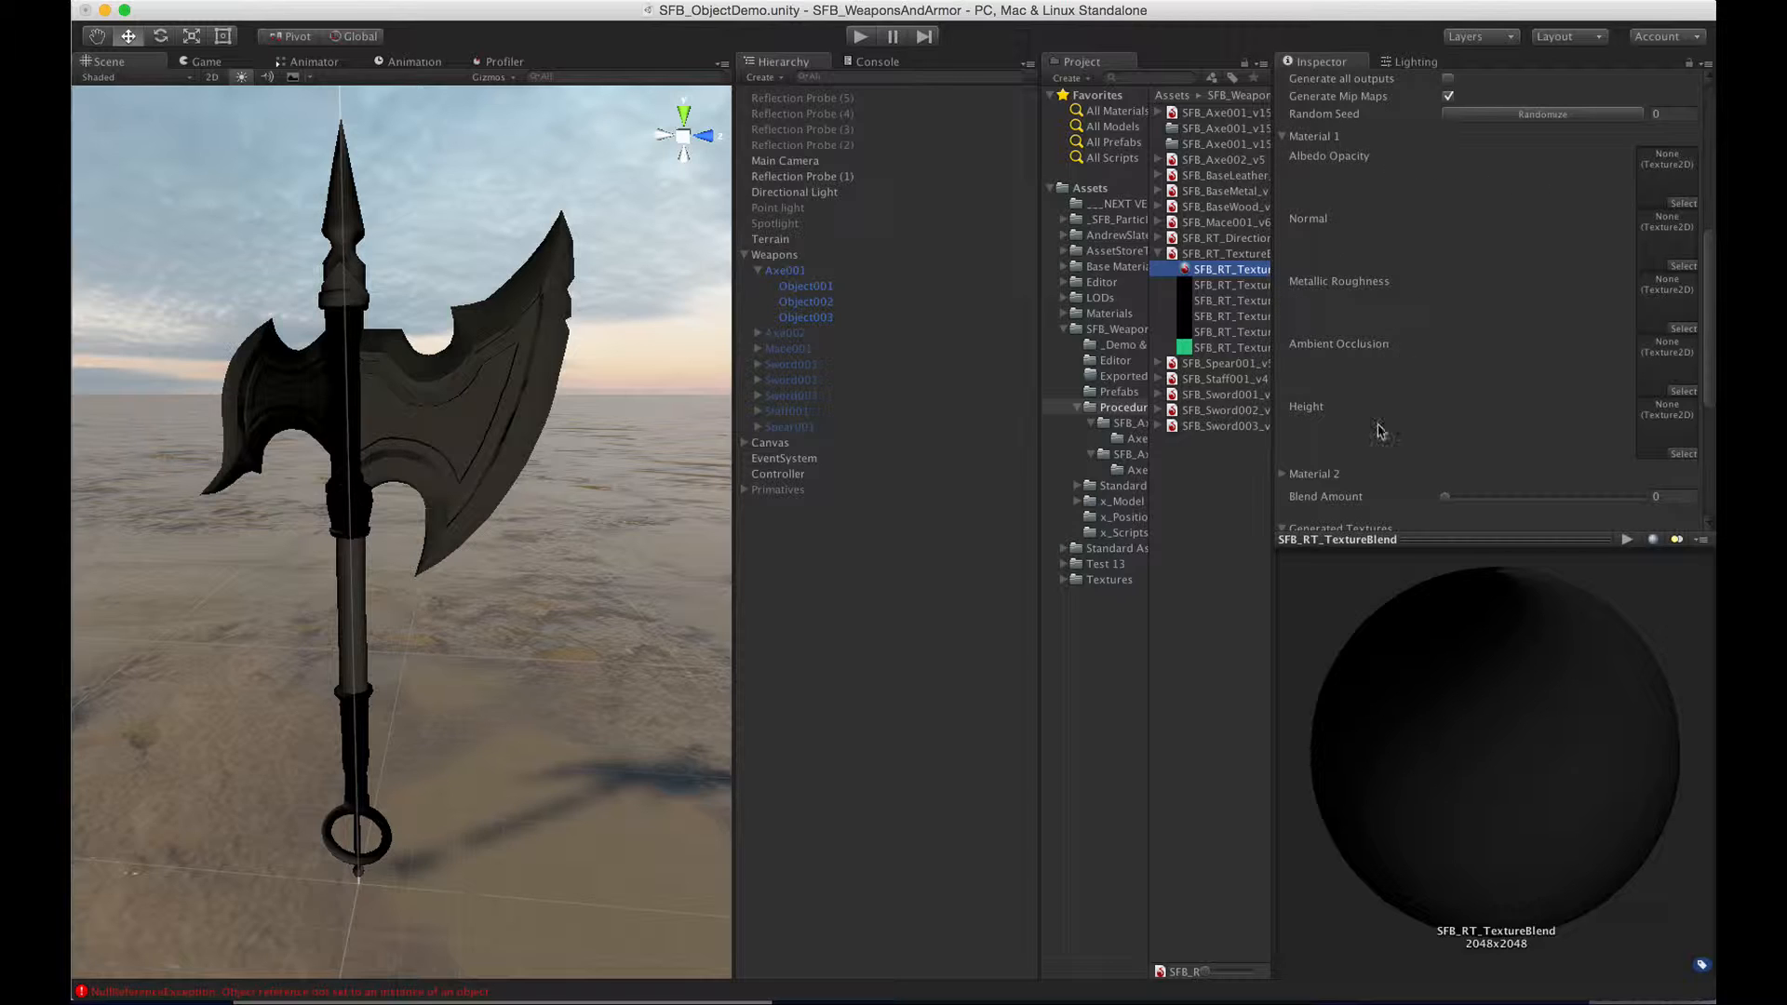
- Fill Material 1's Albedo Opacity, Normal, Metallic Roughness, Ambient Occlusion and Height slots with the matching textures of the first exported Axe001 set
{"action": "left_click", "coordinate": [1128, 438]}
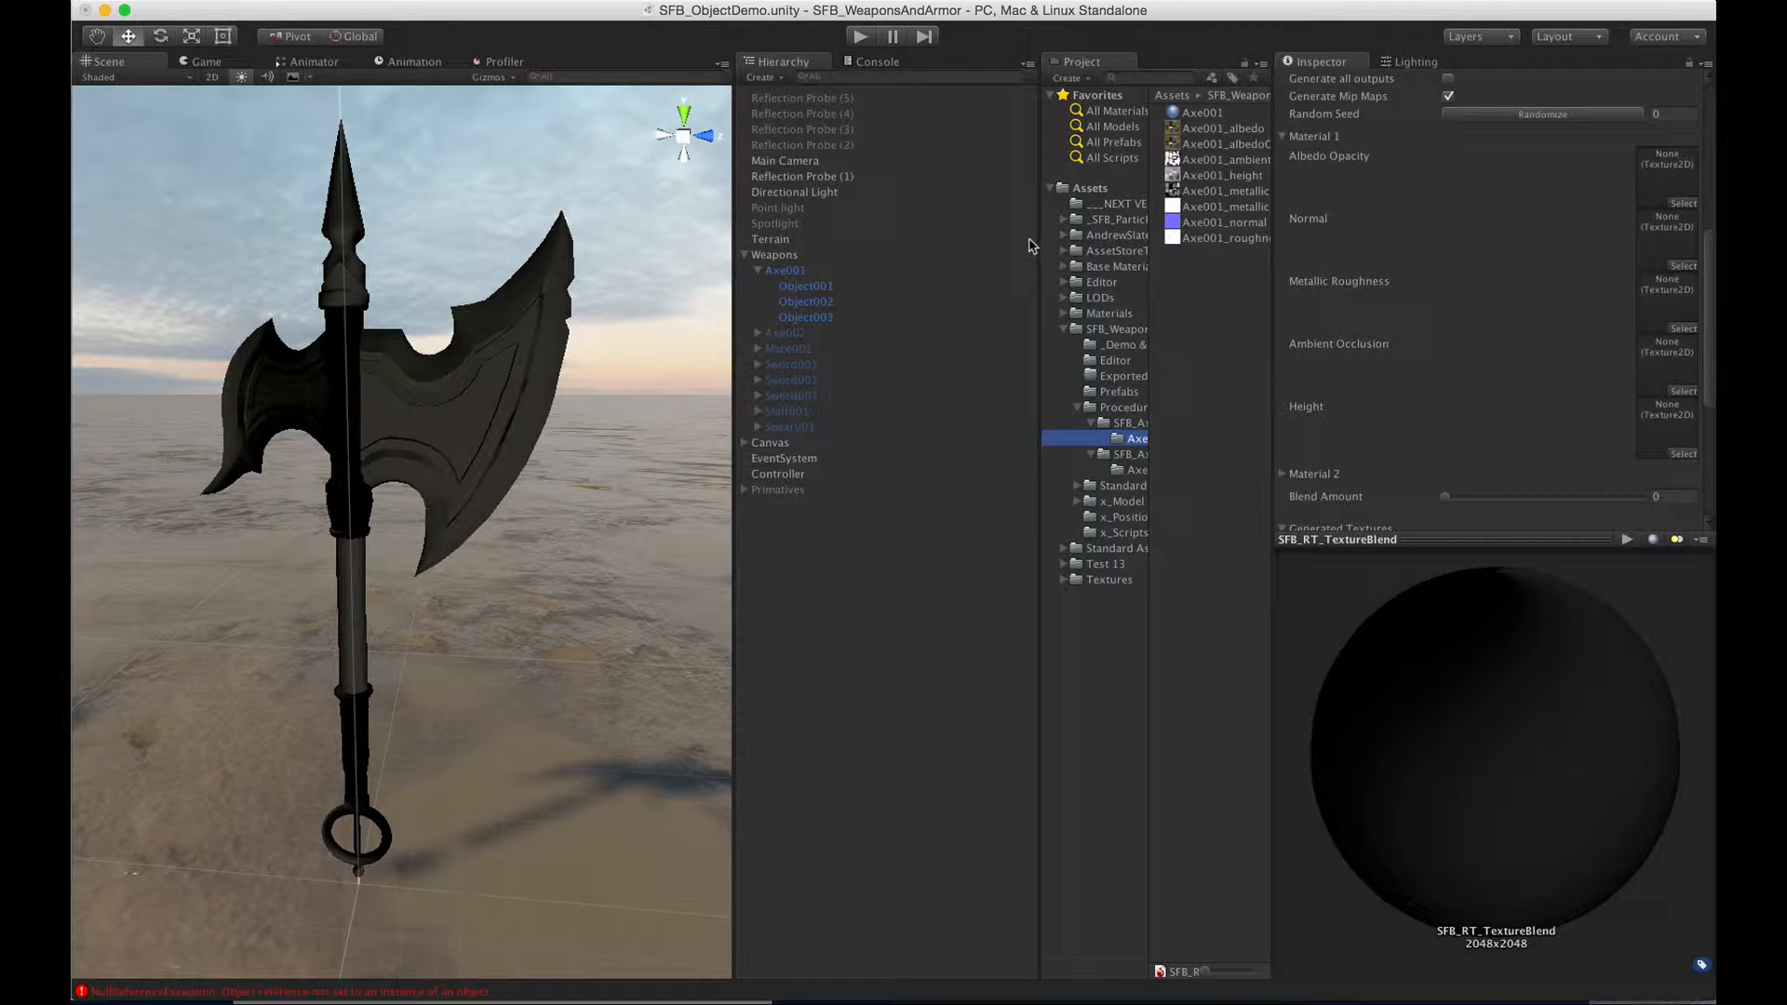
{"action": "left_click_drag", "start_coordinate": [1034, 234], "coordinate": [925, 234]}
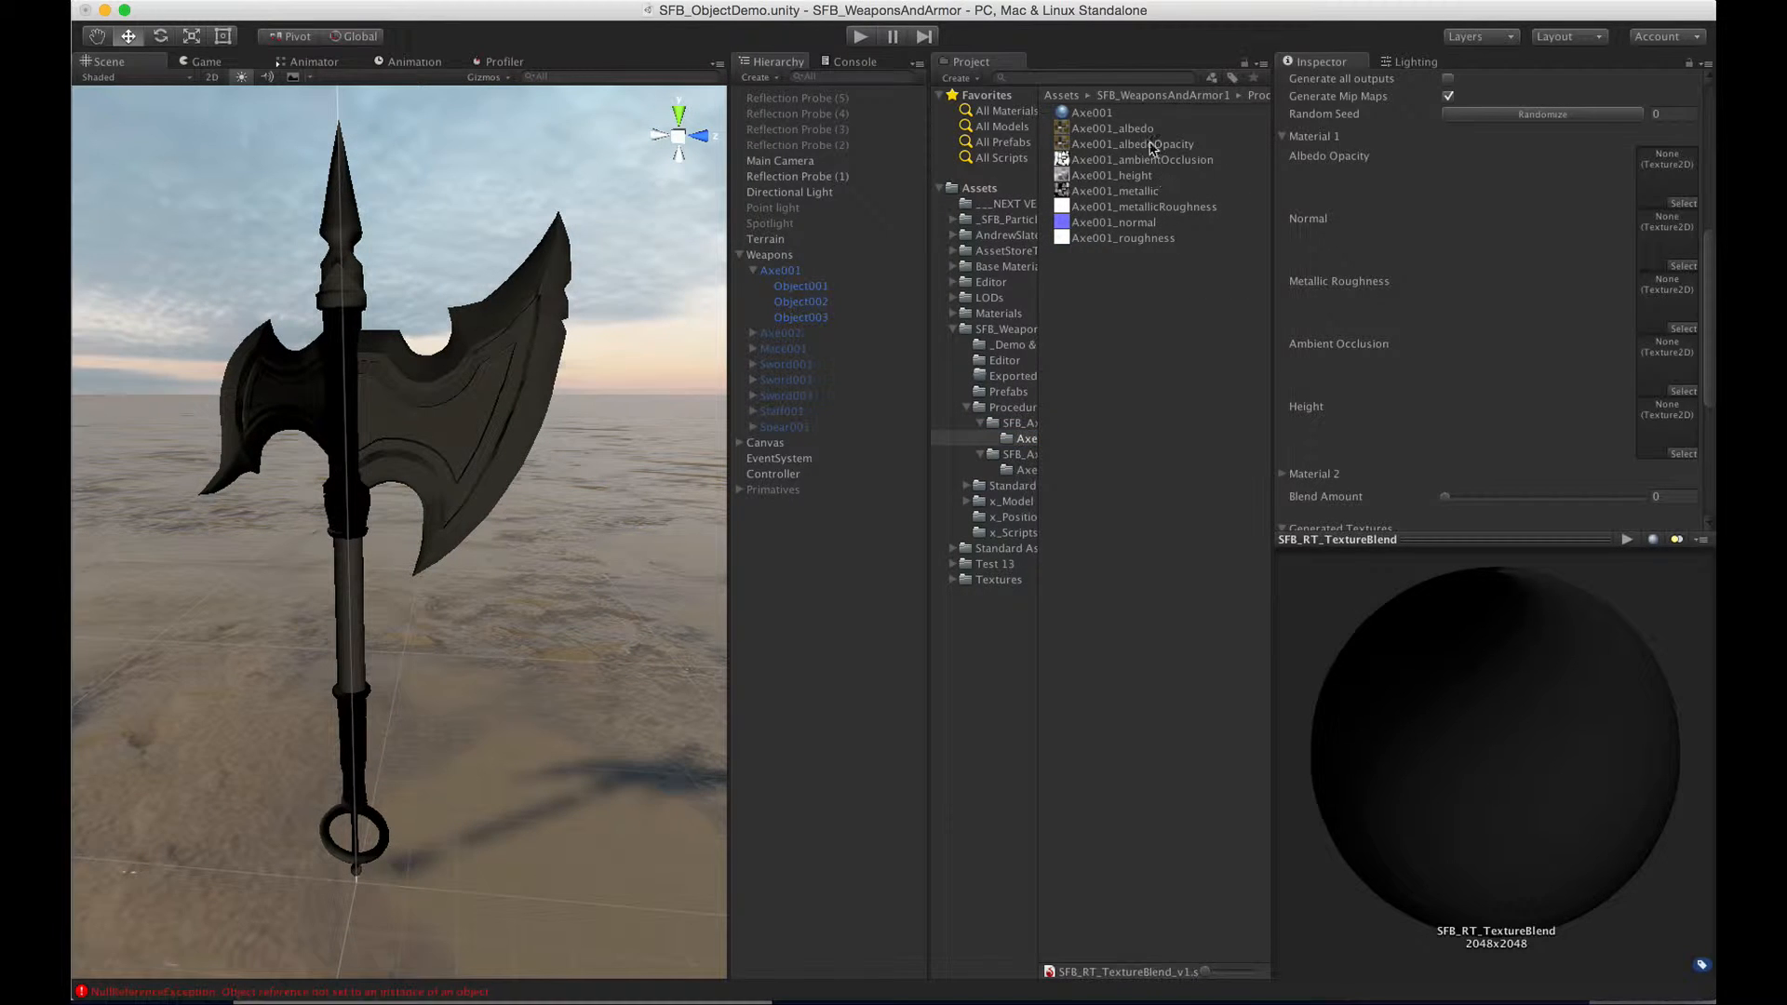
{"action": "left_click_drag", "start_coordinate": [1120, 145], "coordinate": [1643, 193]}
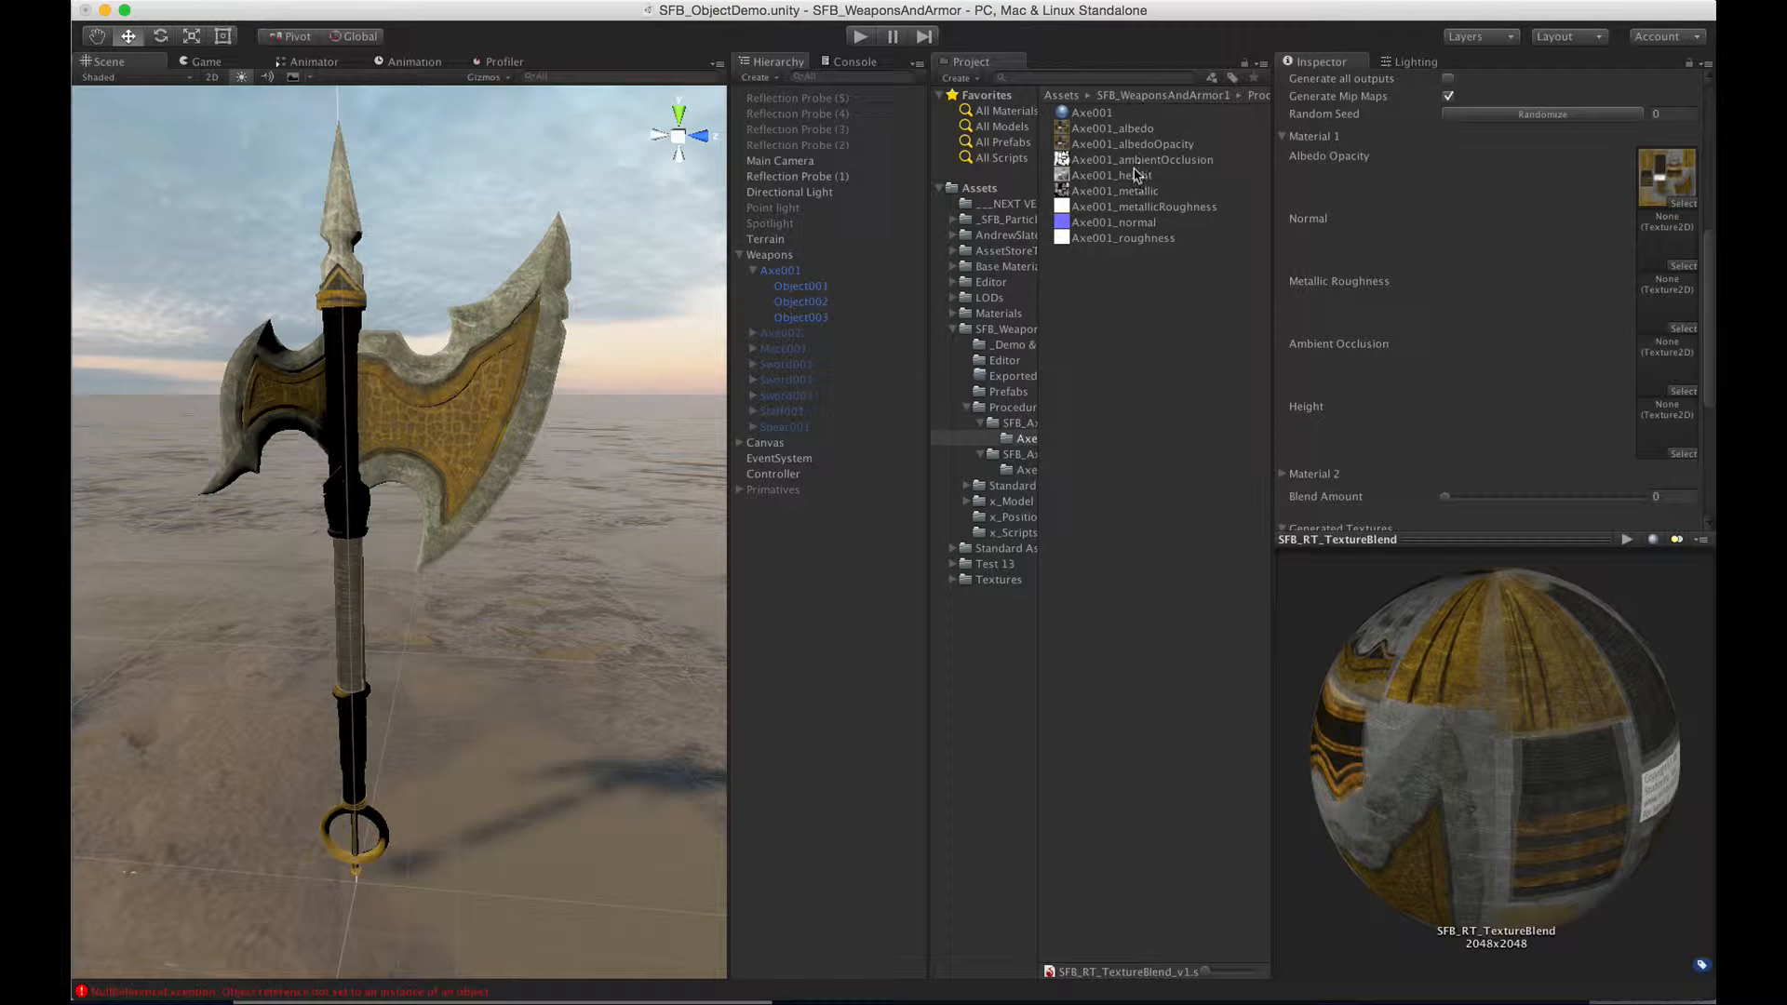
{"action": "left_click_drag", "start_coordinate": [1123, 164], "coordinate": [1666, 363]}
{"action": "left_click_drag", "start_coordinate": [1126, 228], "coordinate": [1666, 237]}
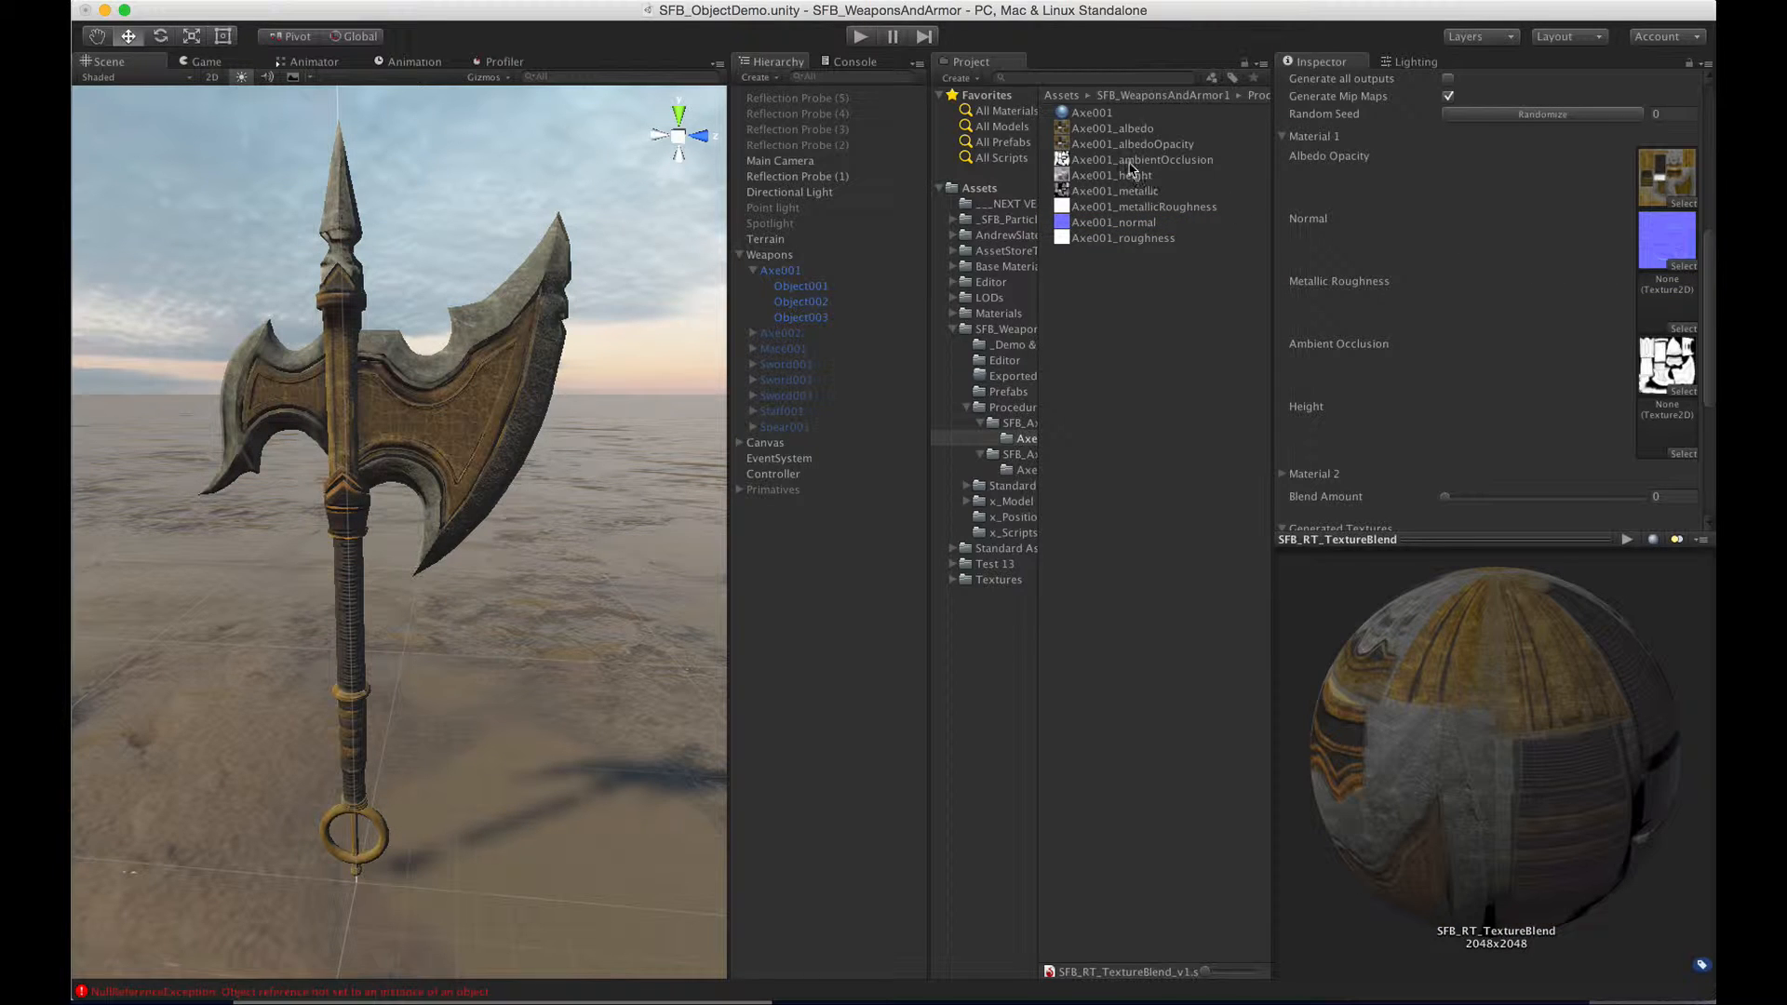
{"action": "left_click_drag", "start_coordinate": [1132, 173], "coordinate": [1666, 424]}
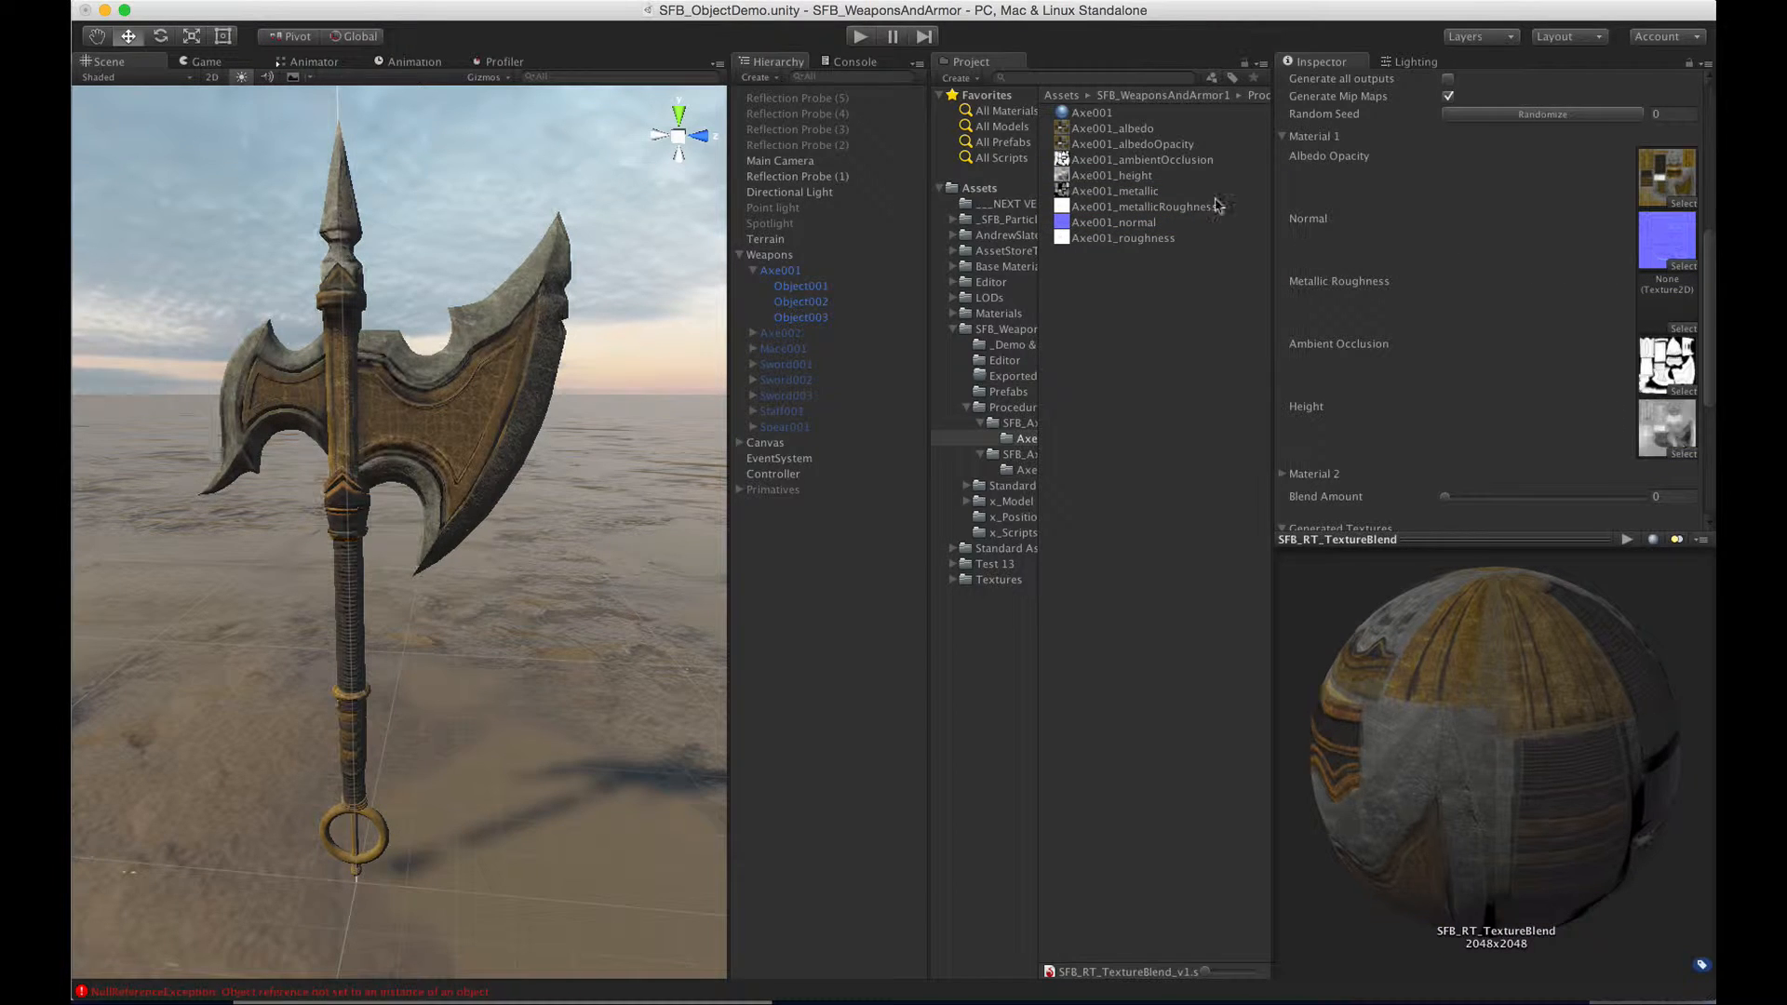
{"action": "left_click_drag", "start_coordinate": [1130, 213], "coordinate": [1662, 310]}
{"action": "left_click_drag", "start_coordinate": [492, 330], "coordinate": [459, 349], "text": "alt"}
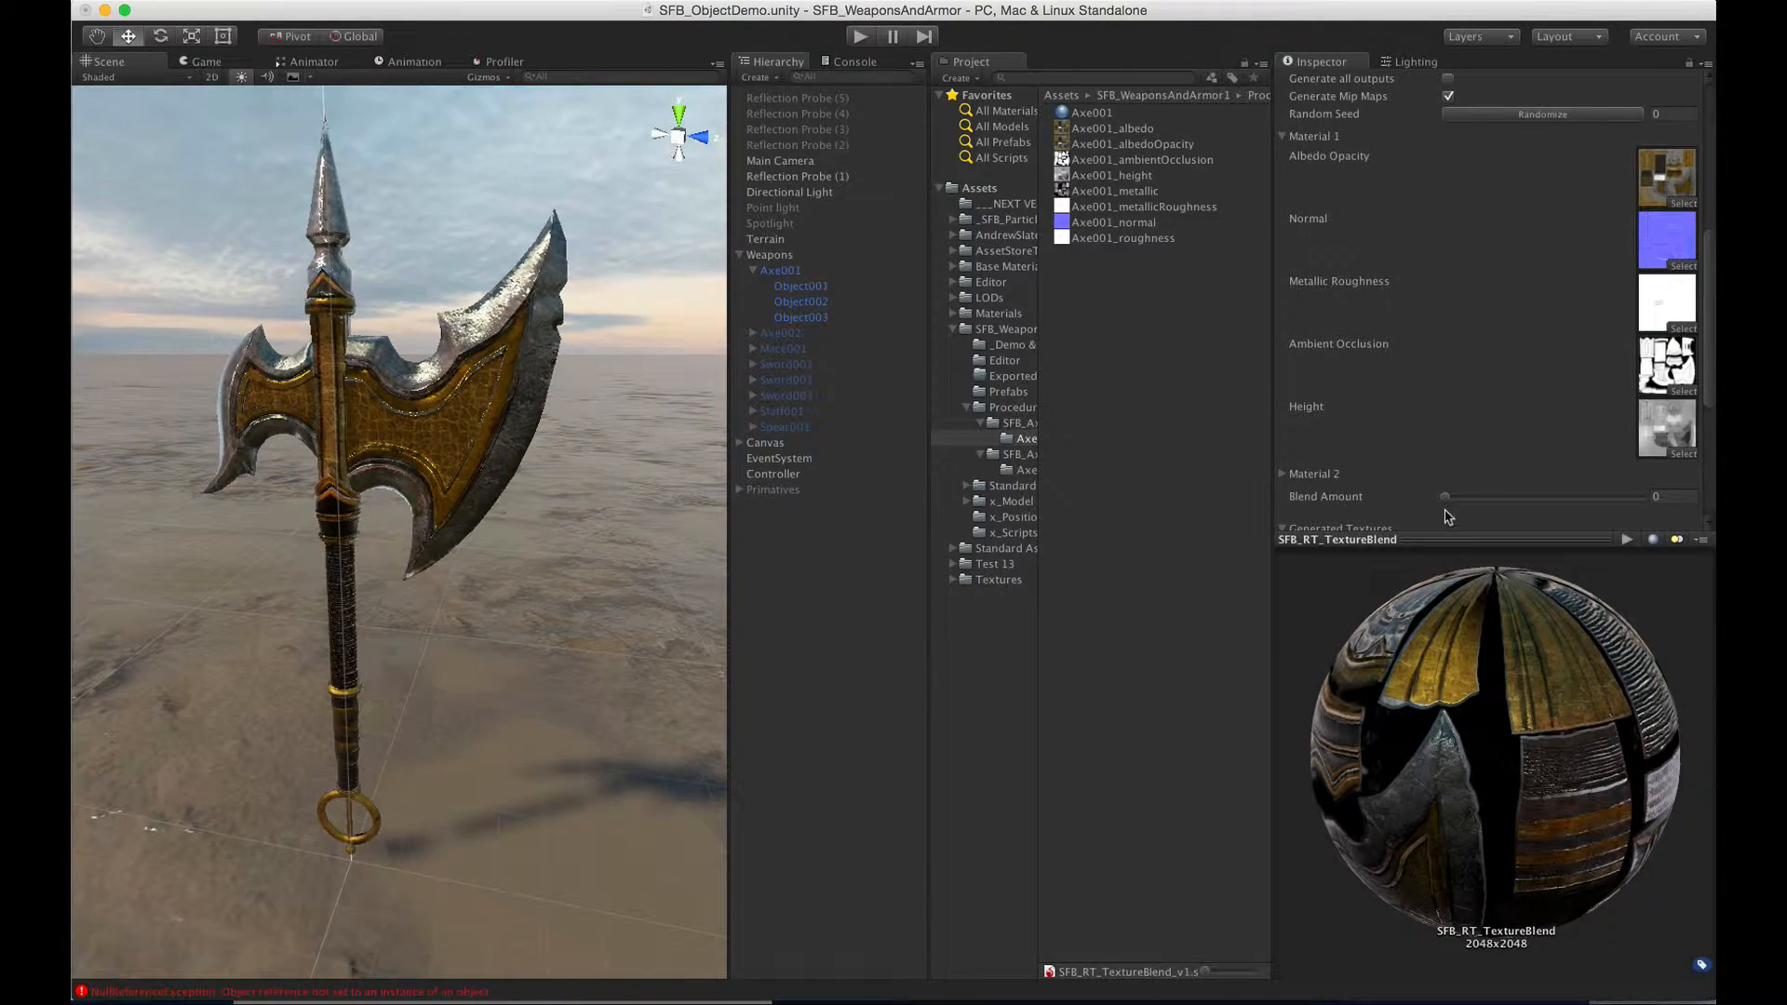
{"action": "mouse_move", "coordinate": [1446, 503]}
{"action": "left_mouse_down"}
{"action": "mouse_move", "coordinate": [1633, 501]}
{"action": "mouse_move", "coordinate": [1444, 500]}
{"action": "left_mouse_up"}
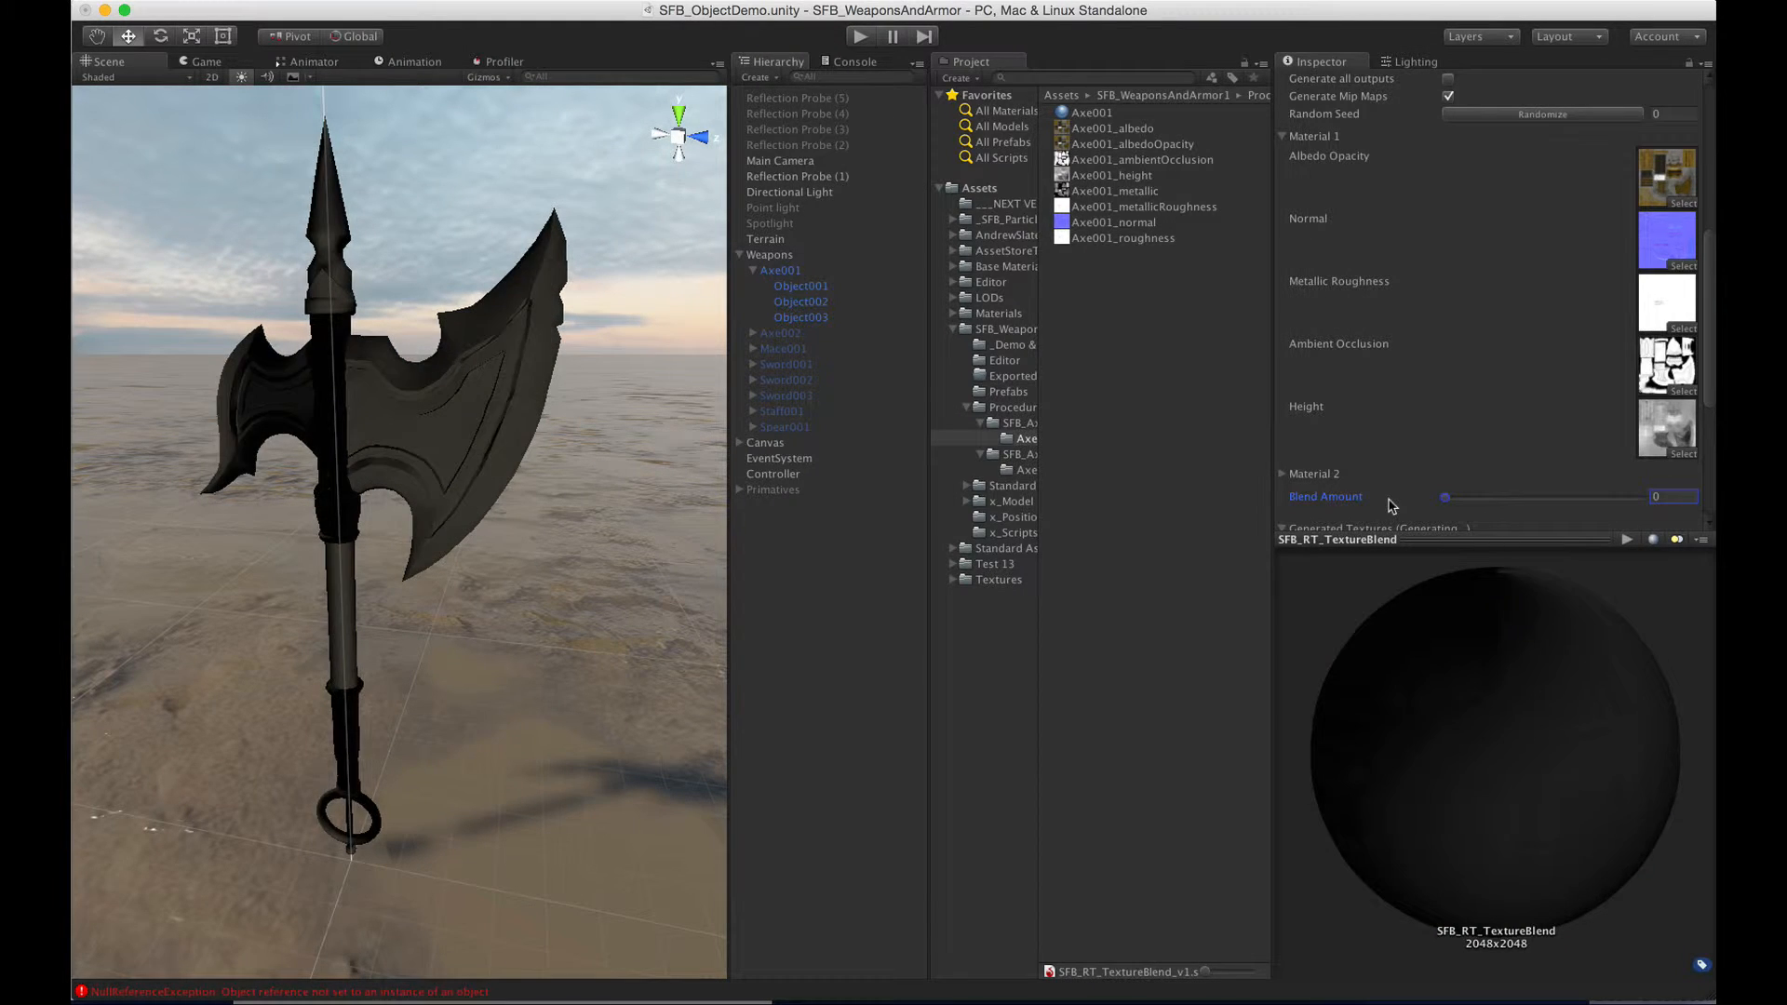
- Fill Material 2's Albedo Opacity, Normal, Metallic Roughness, Ambient Occlusion and Height slots with the matching textures of the second exported Axe001 set
{"action": "left_click", "coordinate": [1284, 138]}
{"action": "left_click", "coordinate": [1284, 174]}
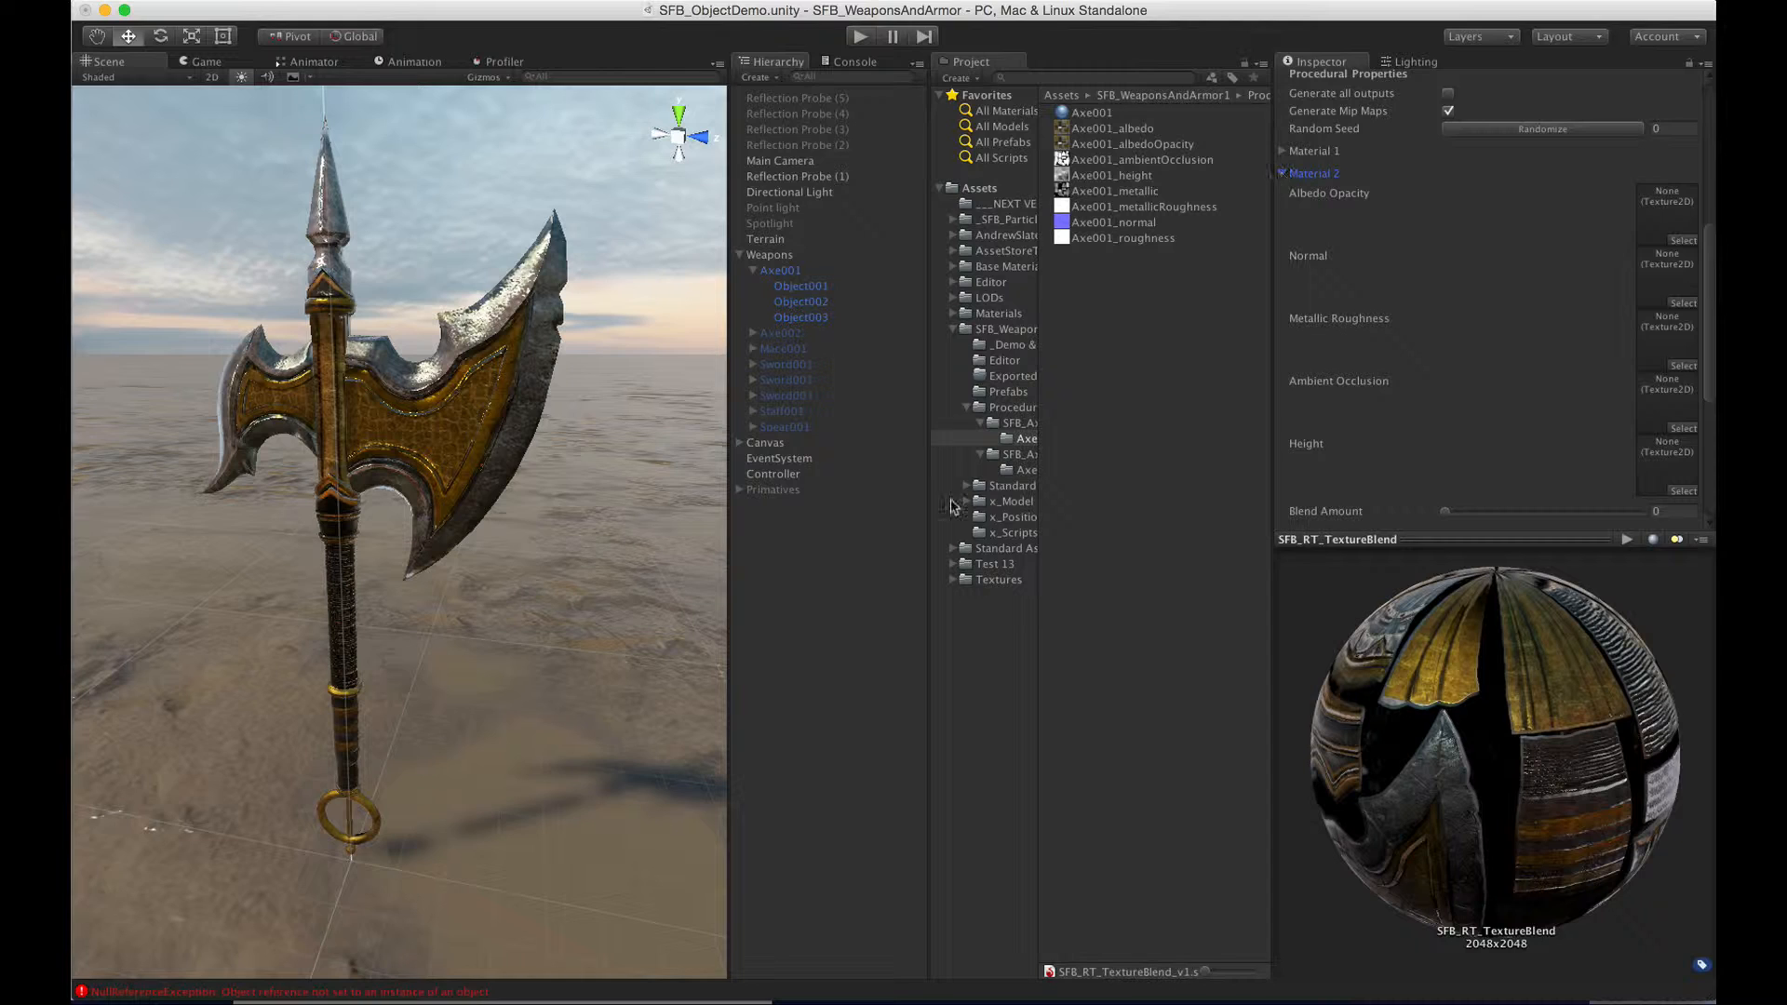
{"action": "left_click", "coordinate": [1016, 470]}
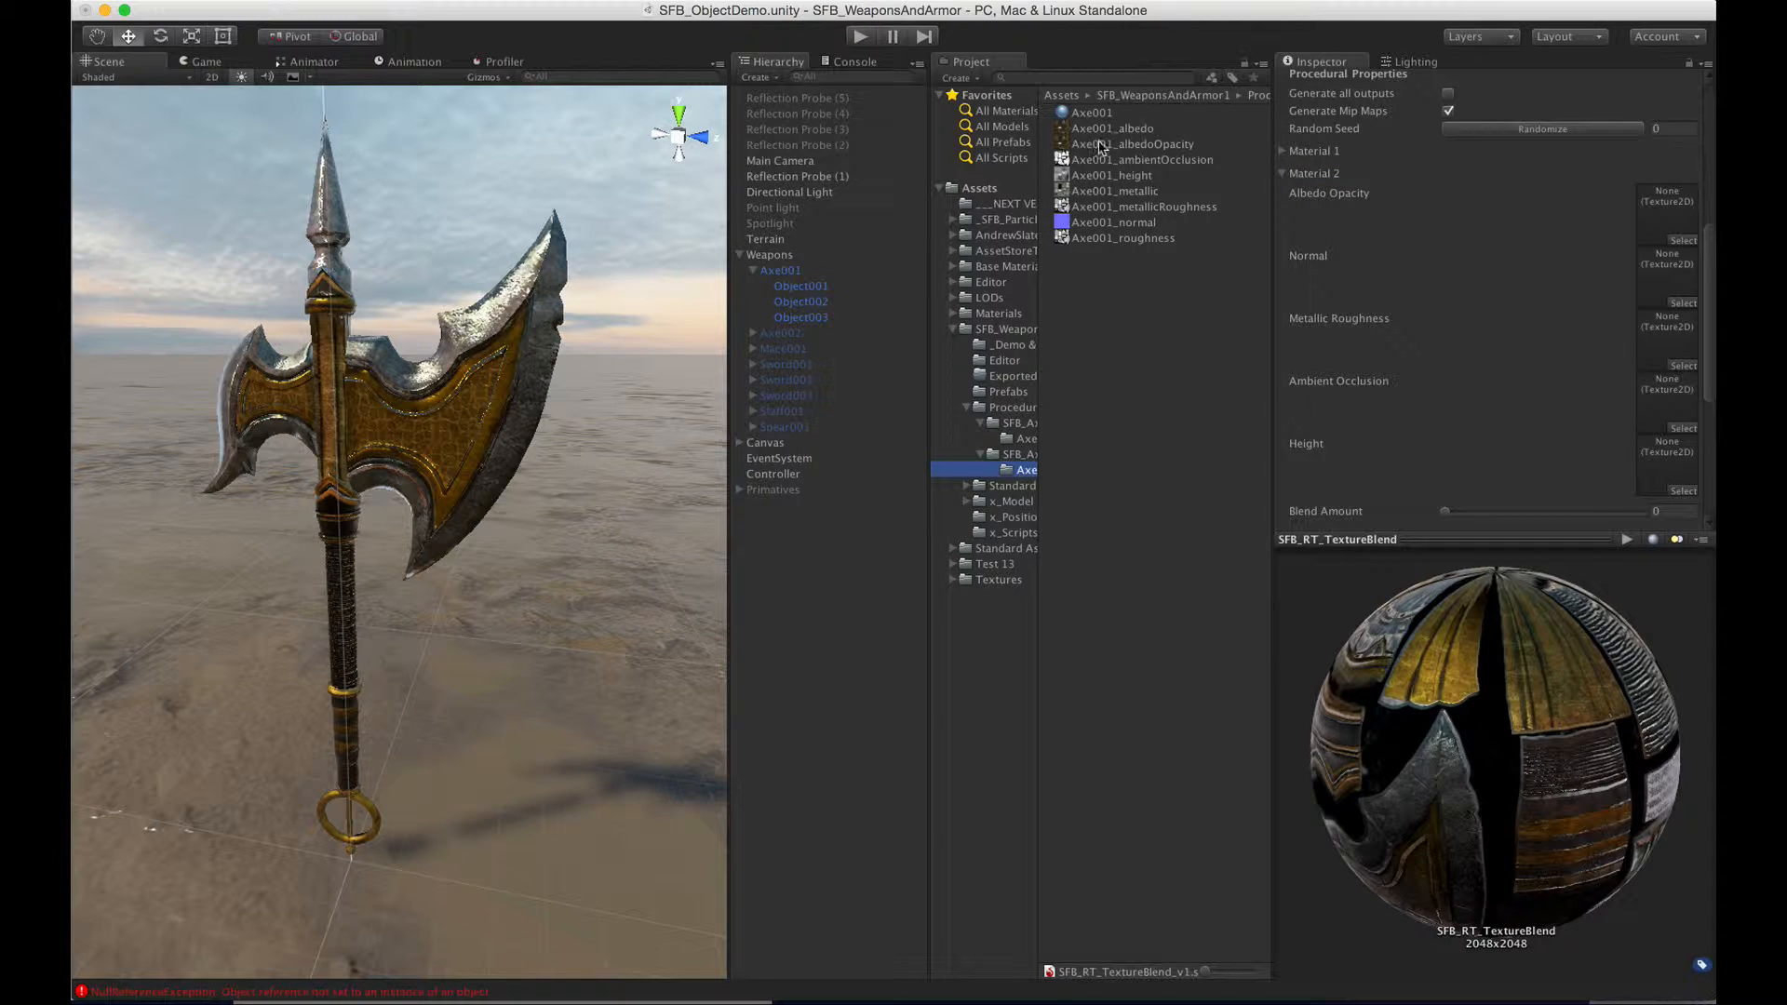
{"action": "left_click_drag", "start_coordinate": [1101, 146], "coordinate": [1666, 212]}
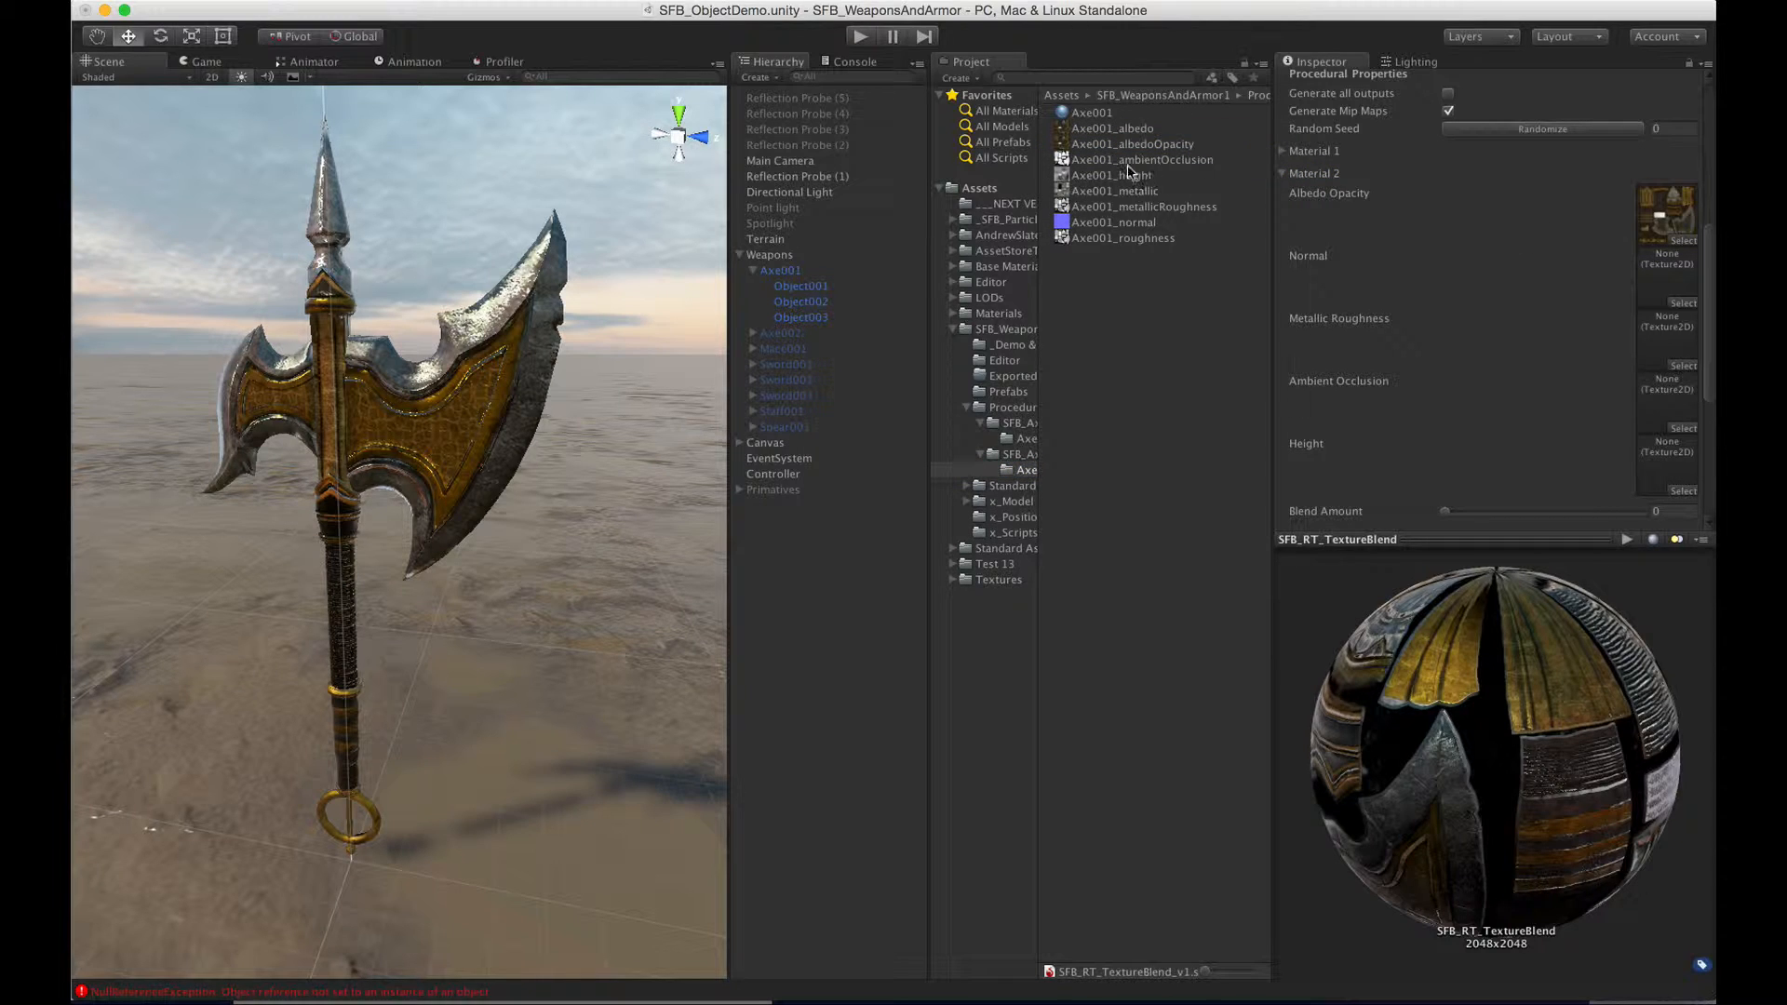
{"action": "left_click_drag", "start_coordinate": [1127, 162], "coordinate": [1666, 400]}
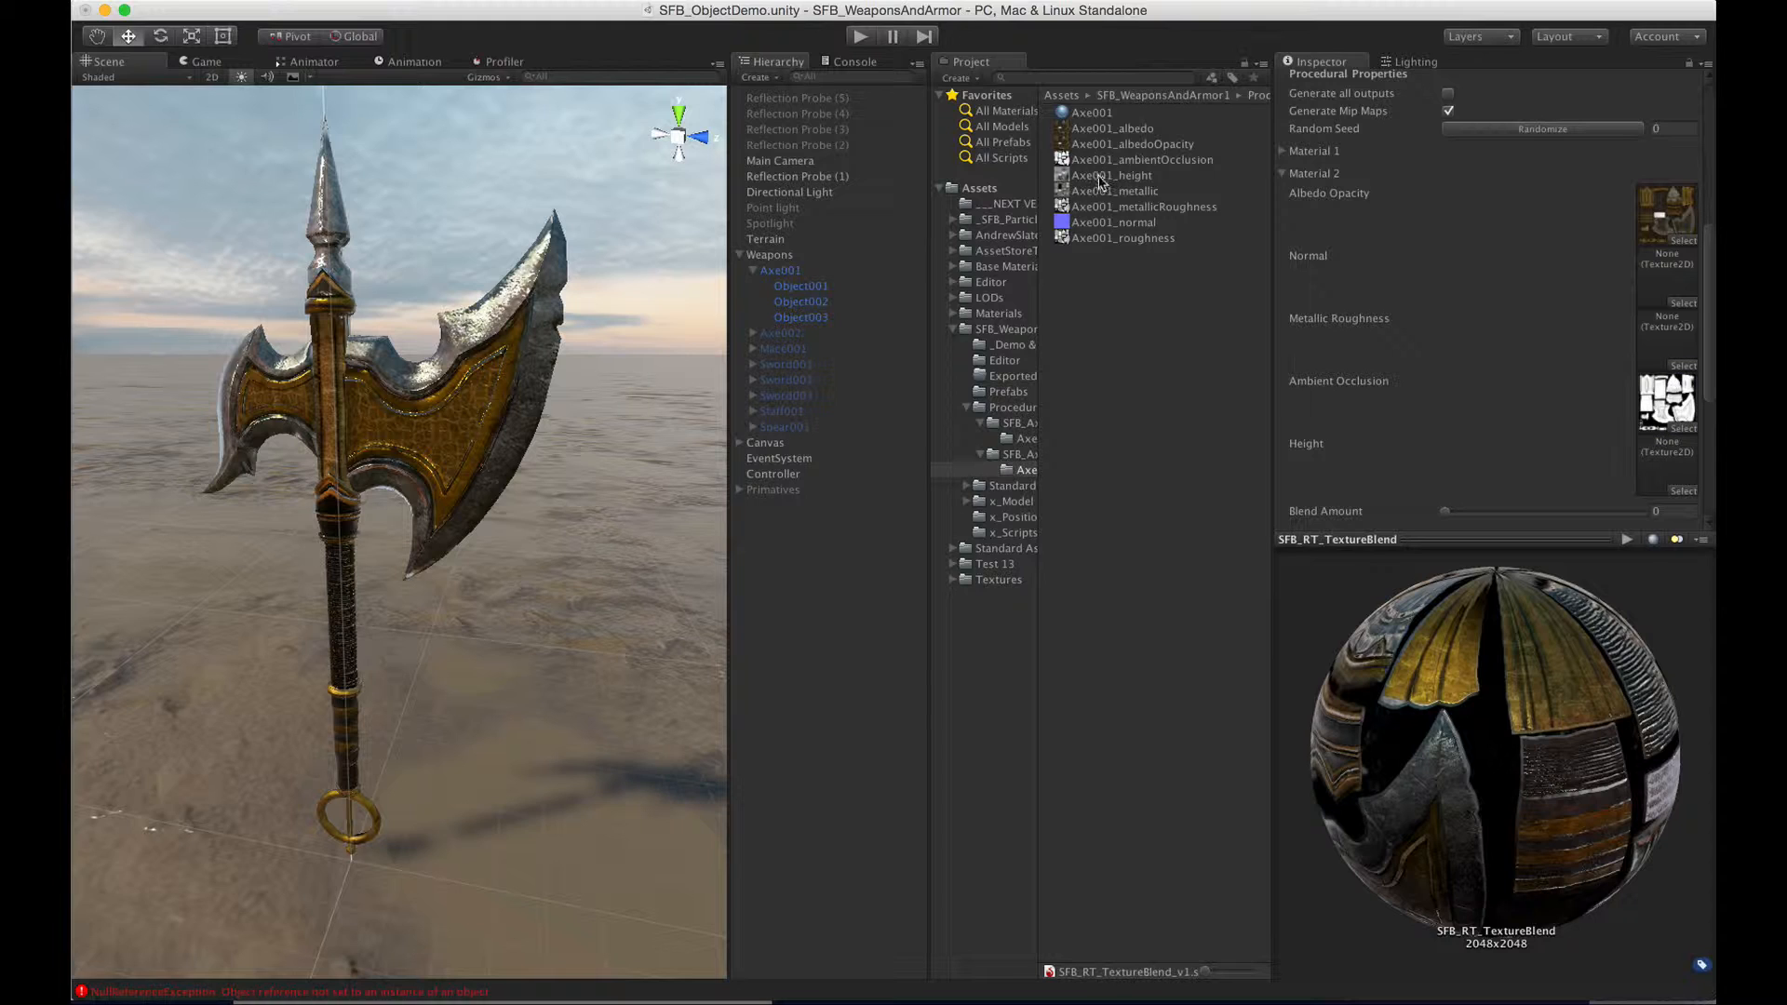
{"action": "left_click_drag", "start_coordinate": [1099, 181], "coordinate": [1666, 460]}
{"action": "left_click", "coordinate": [1205, 214]}
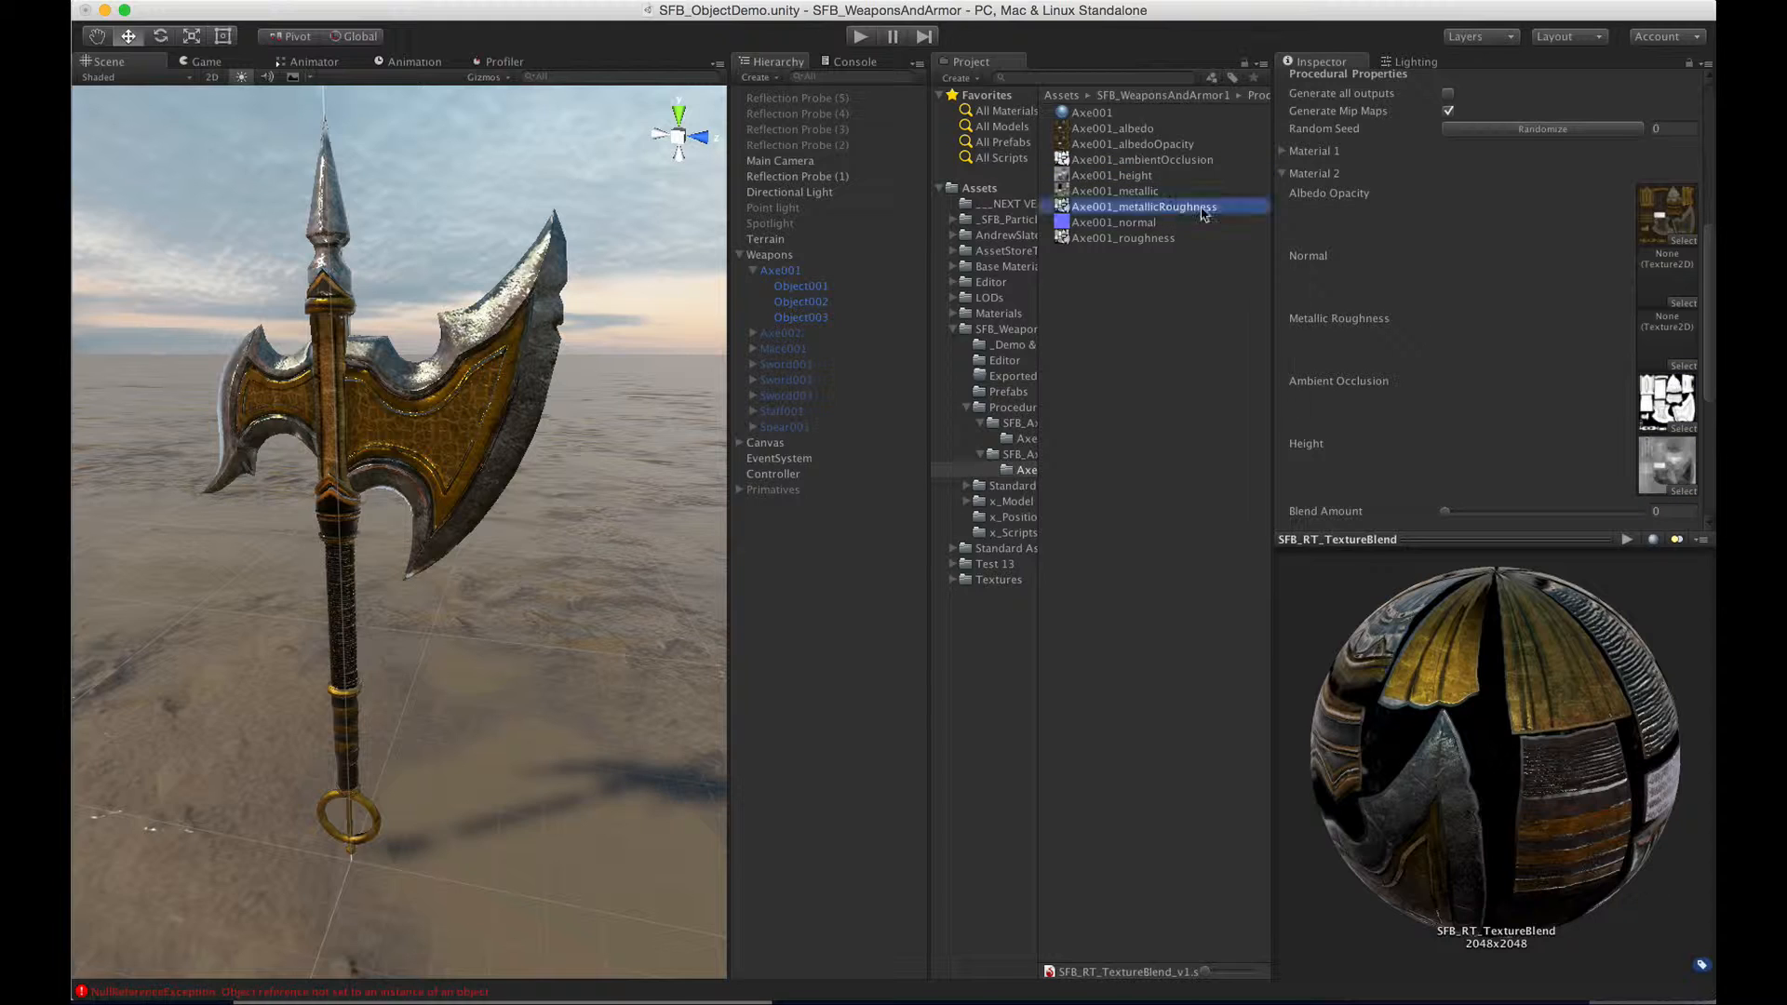
{"action": "left_click_drag", "start_coordinate": [1205, 214], "coordinate": [1665, 340]}
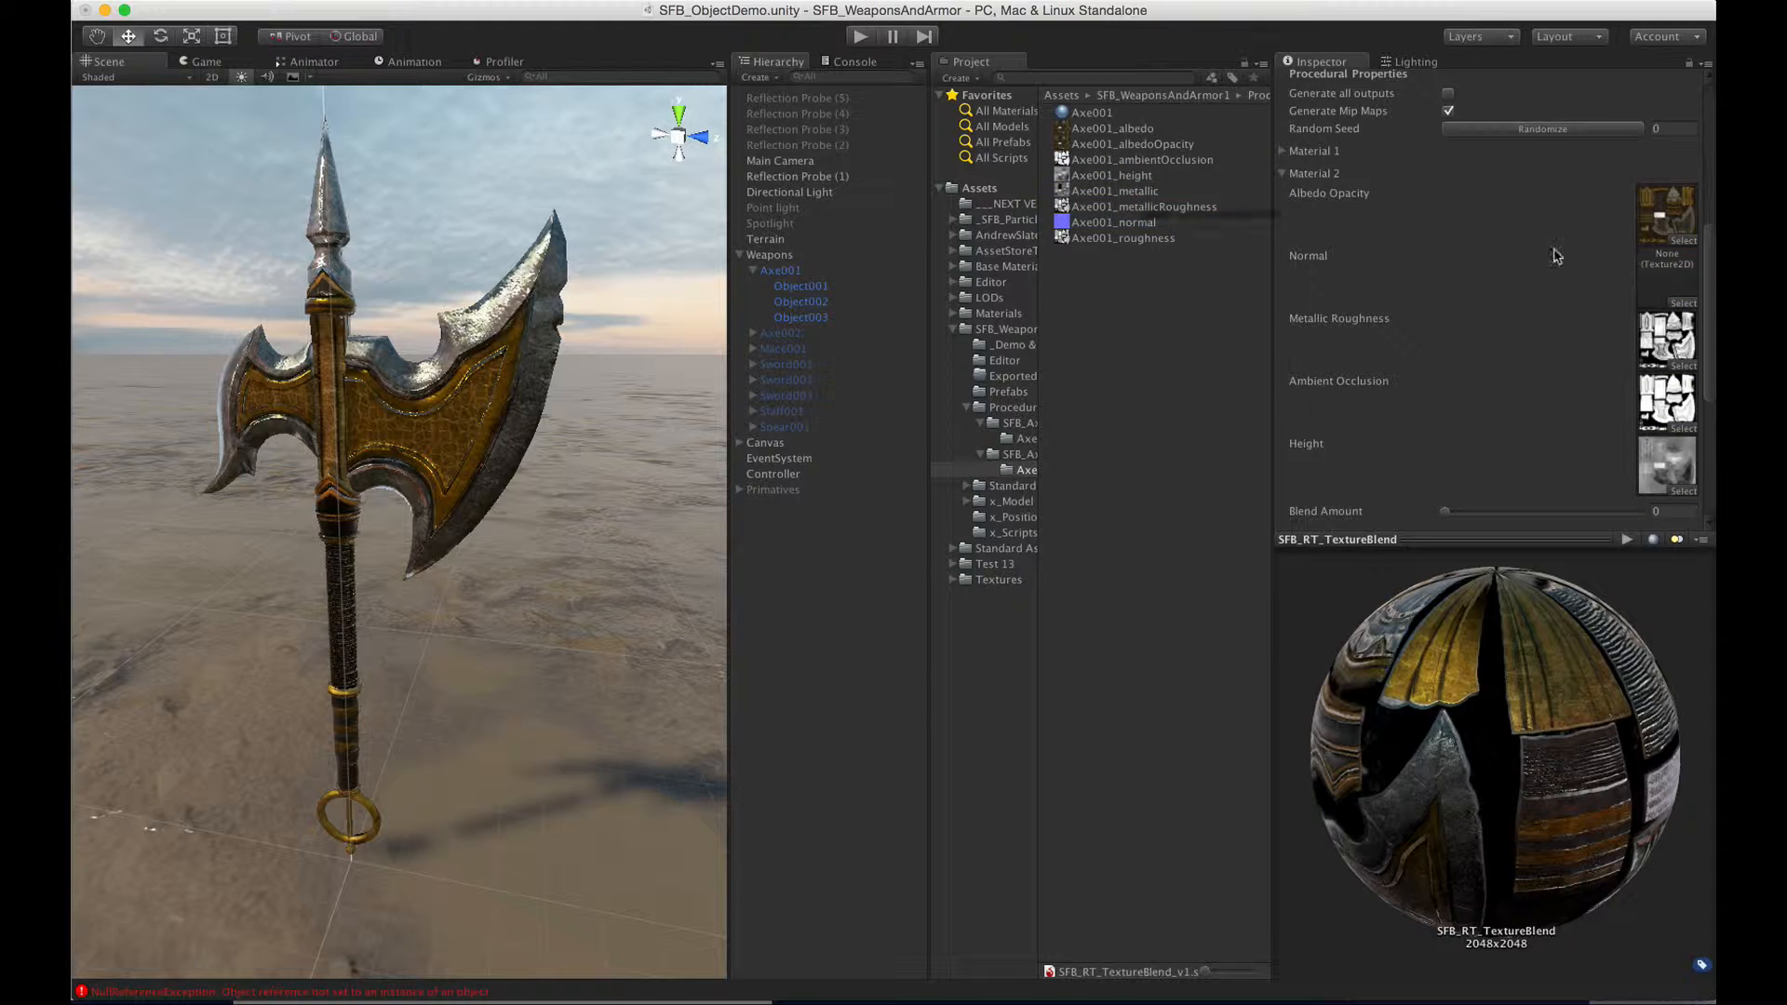
{"action": "left_click_drag", "start_coordinate": [1557, 256], "coordinate": [1683, 272]}
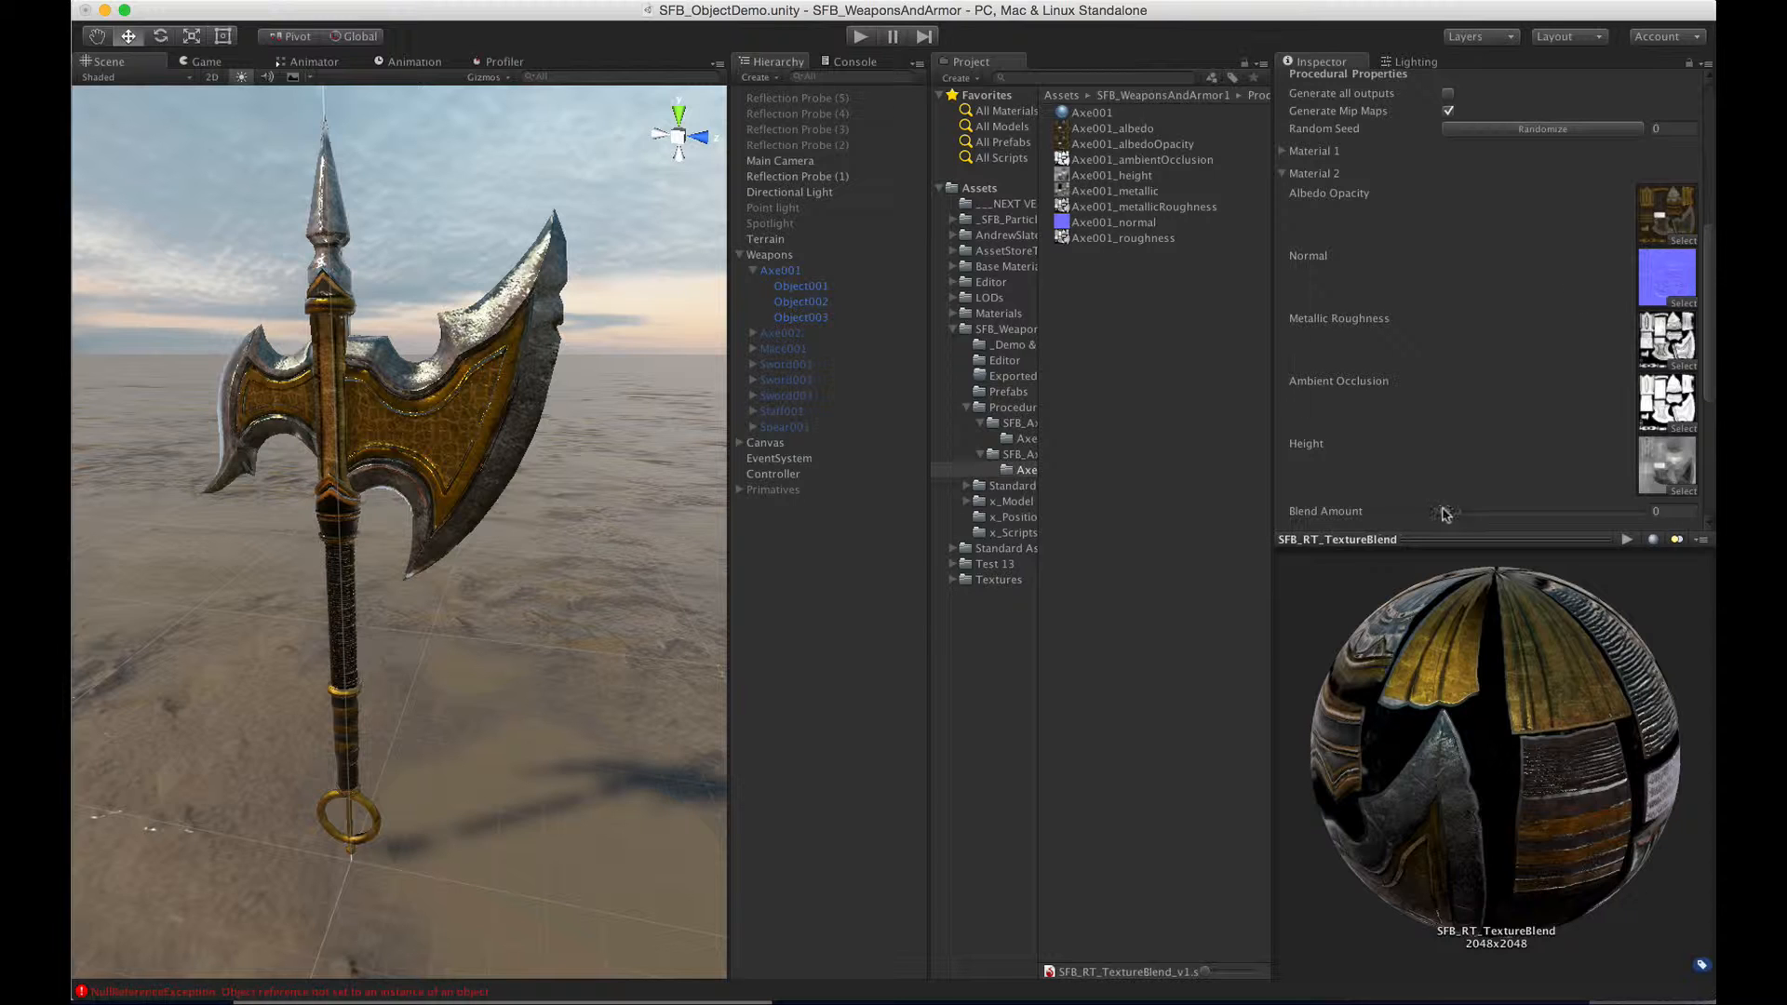
- Set the Blend Amount to 1 and inspect the blended axe in the scene
{"action": "mouse_move", "coordinate": [1444, 511]}
{"action": "left_mouse_down"}
{"action": "mouse_move", "coordinate": [1644, 517]}
{"action": "mouse_move", "coordinate": [1410, 514]}
{"action": "mouse_move", "coordinate": [1670, 518]}
{"action": "mouse_move", "coordinate": [1442, 515]}
{"action": "left_mouse_up"}
{"action": "left_click_drag", "start_coordinate": [473, 372], "coordinate": [602, 399], "text": "alt"}
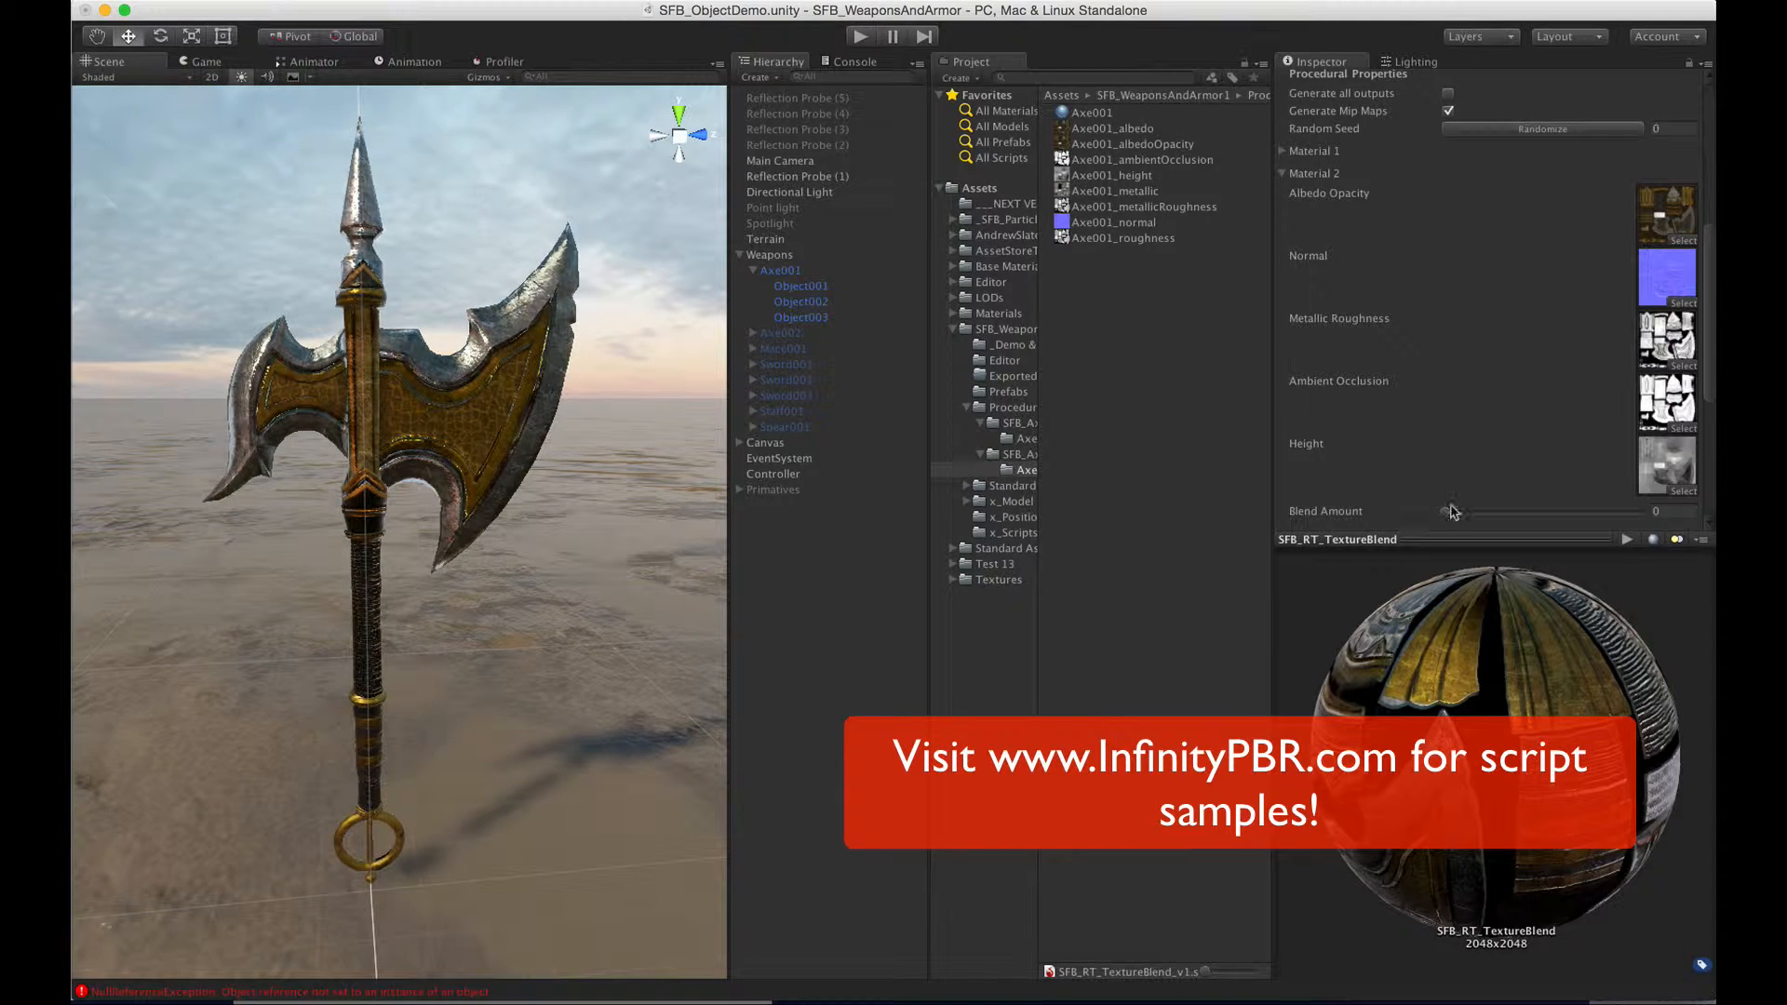
{"action": "left_click_drag", "start_coordinate": [1445, 512], "coordinate": [1642, 512]}
{"action": "mouse_move", "coordinate": [605, 419]}
{"action": "left_mouse_down", "text": "alt"}
{"action": "mouse_move", "coordinate": [752, 596]}
{"action": "mouse_move", "coordinate": [73, 526]}
{"action": "mouse_move", "coordinate": [621, 444]}
{"action": "left_mouse_up", "text": "alt"}
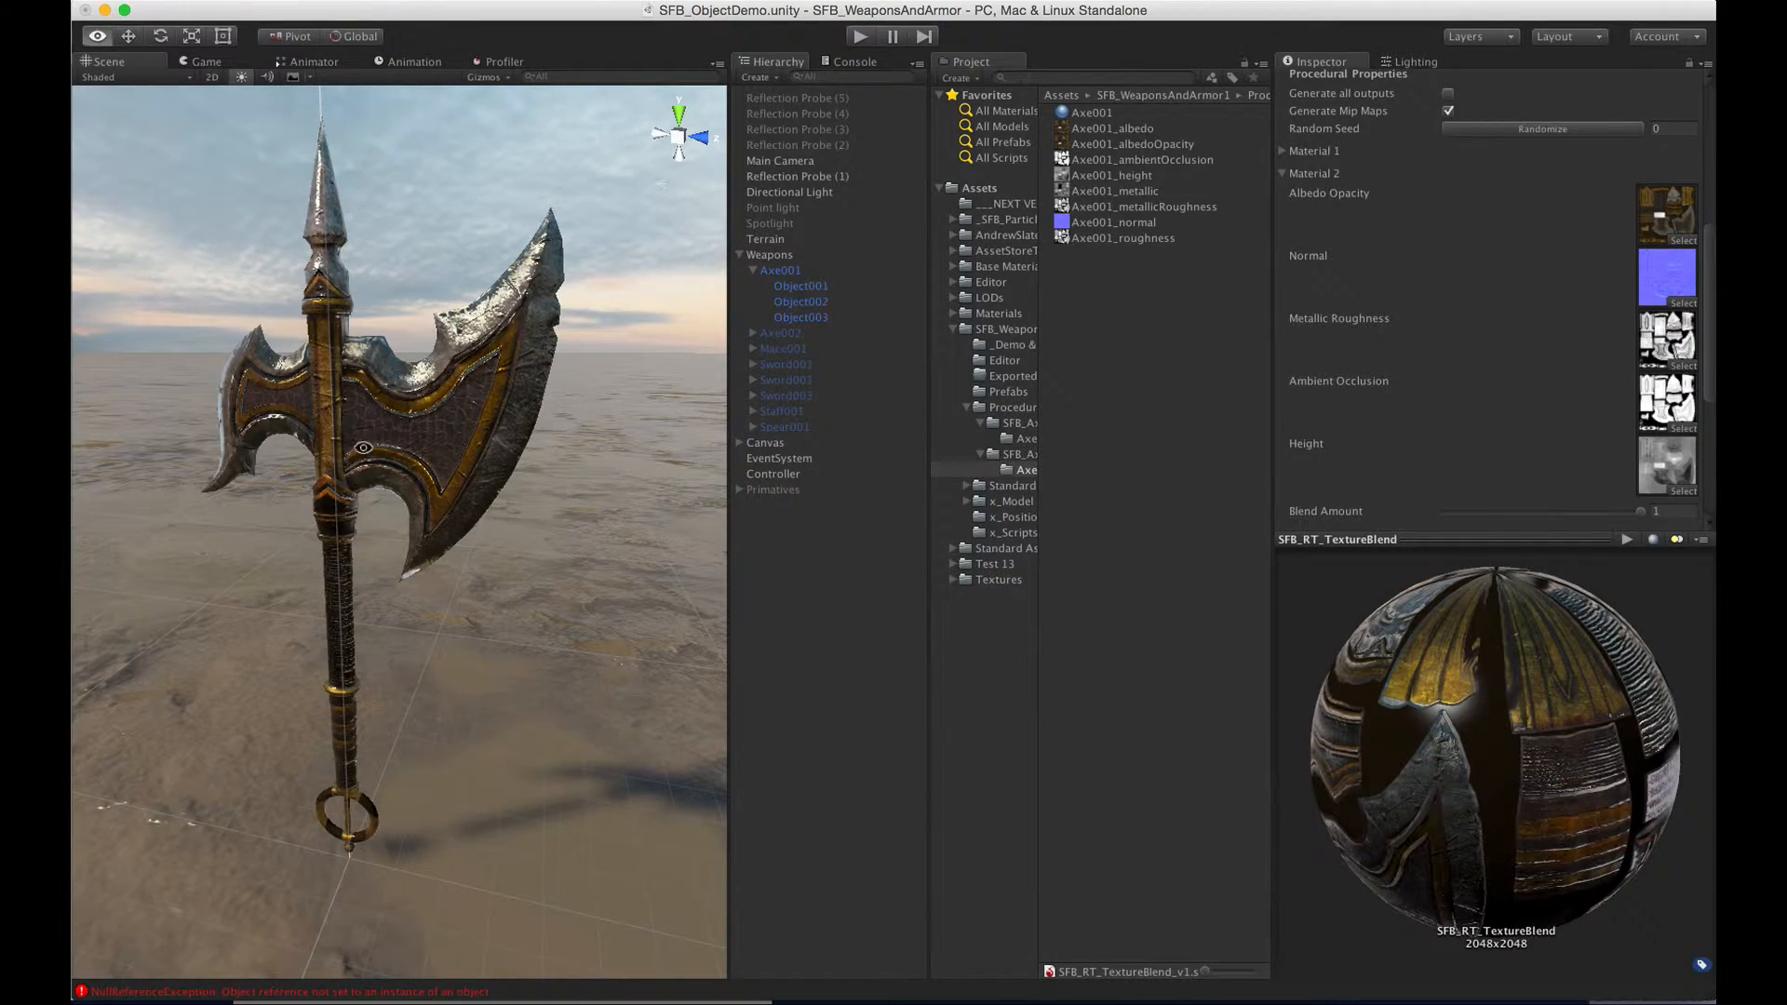
{"action": "left_click_drag", "start_coordinate": [365, 446], "coordinate": [521, 418], "text": "alt"}
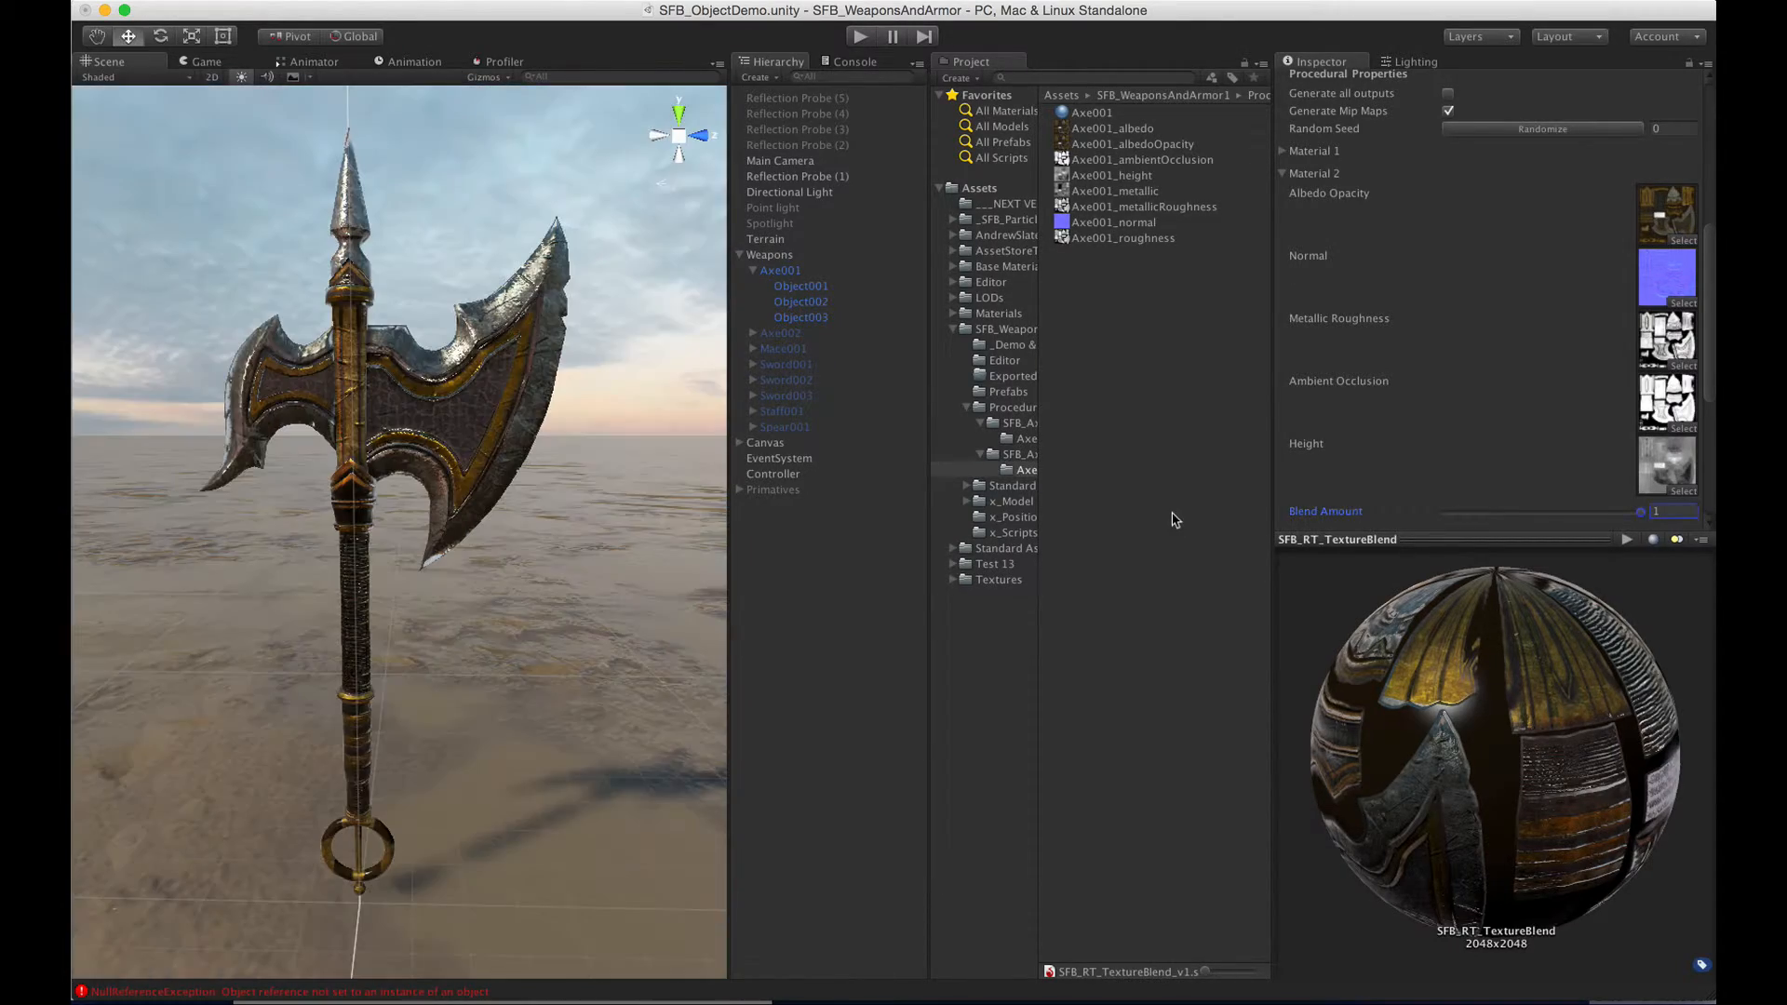
- Expand SFB_RT_DirectionalBlood_v1, apply its SFB_RT_DirectionalBlood material to the axe's objects and select the material
{"action": "left_click", "coordinate": [1007, 408]}
{"action": "left_click", "coordinate": [1047, 253]}
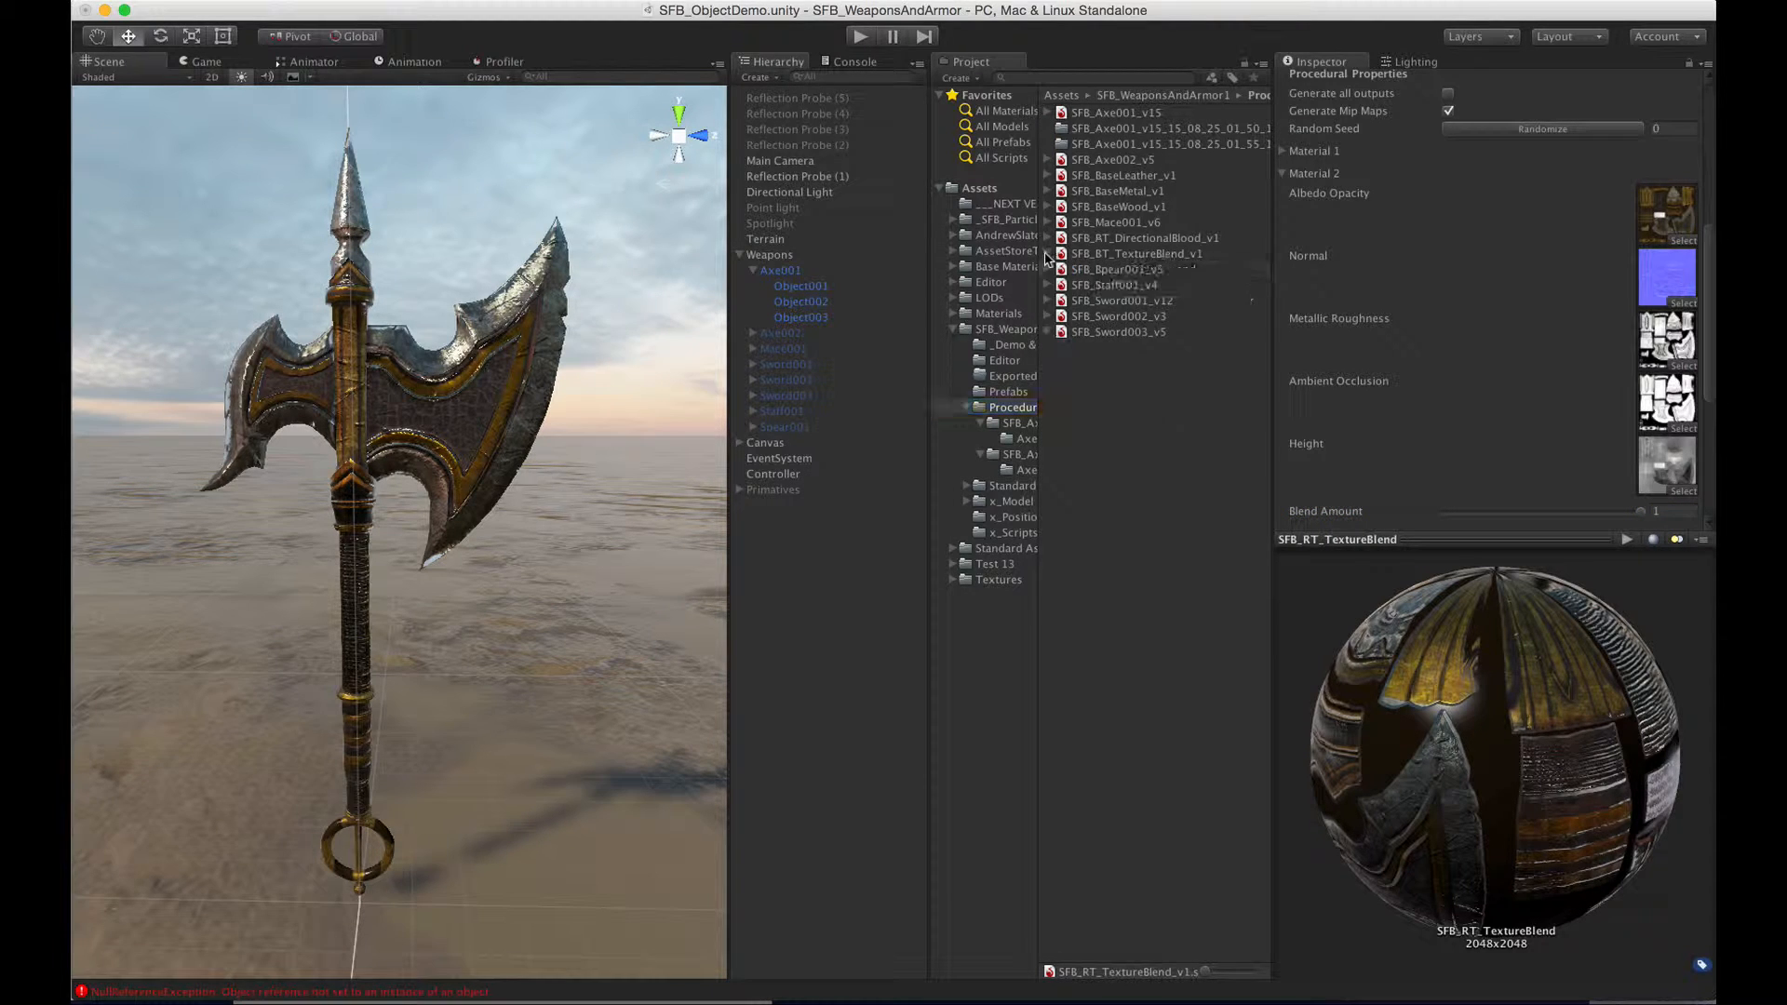
{"action": "left_click", "coordinate": [1047, 237]}
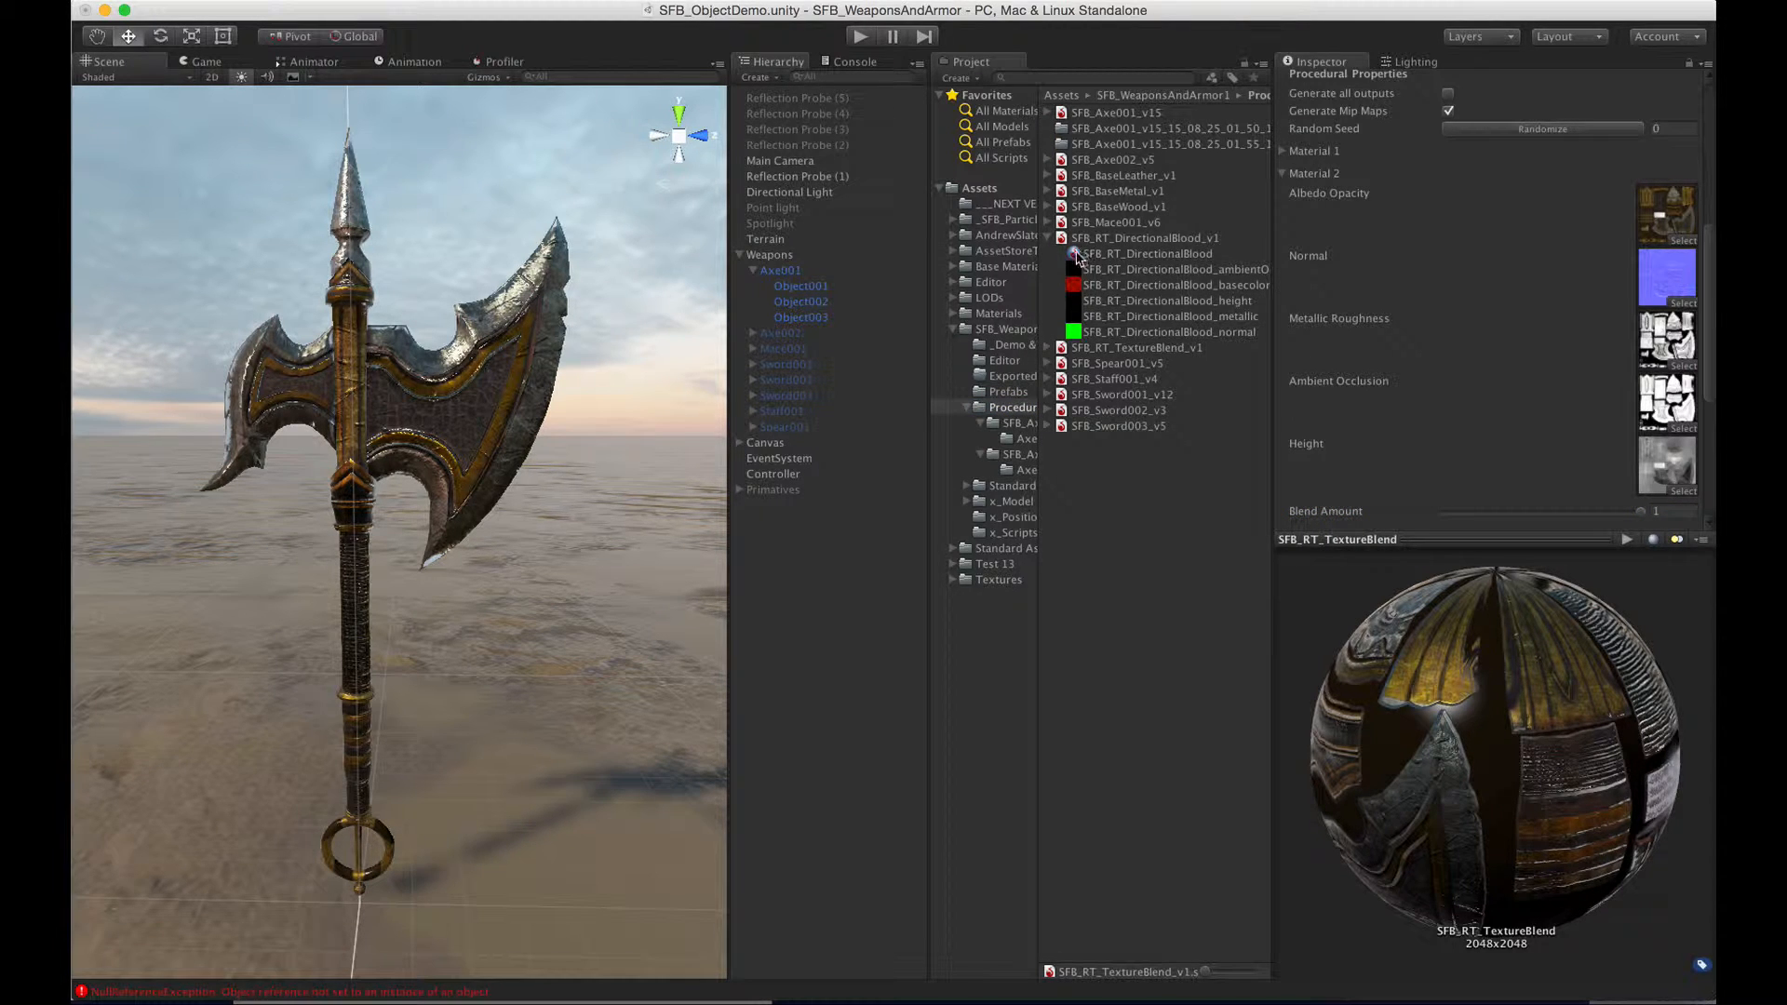
{"action": "left_click_drag", "start_coordinate": [1076, 258], "coordinate": [822, 302]}
{"action": "left_click_drag", "start_coordinate": [1077, 255], "coordinate": [823, 318]}
{"action": "left_click", "coordinate": [1119, 258]}
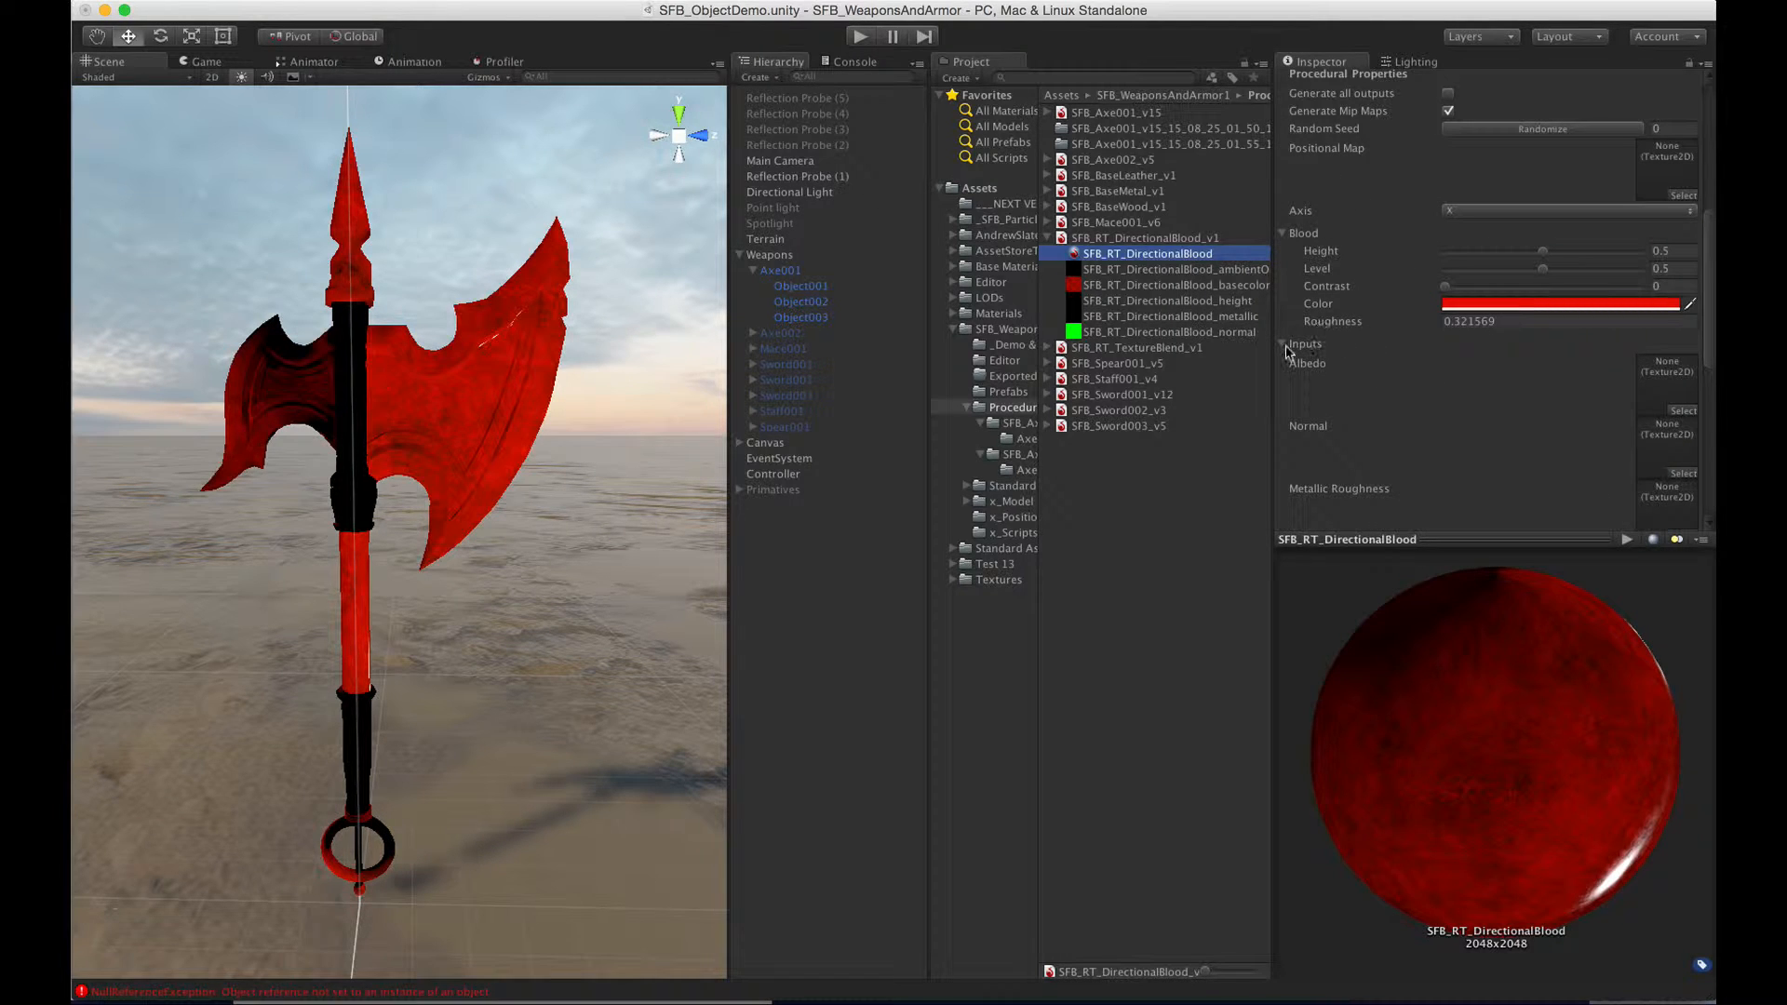
- Fill the blood material's Albedo, Normal, Metallic Roughness, AO and Height inputs with textures of the first exported Axe001 set
{"action": "left_click", "coordinate": [1285, 344]}
{"action": "left_click", "coordinate": [1284, 345]}
{"action": "scroll", "coordinate": [1500, 399], "scroll_direction": "down", "scroll_amount": 5}
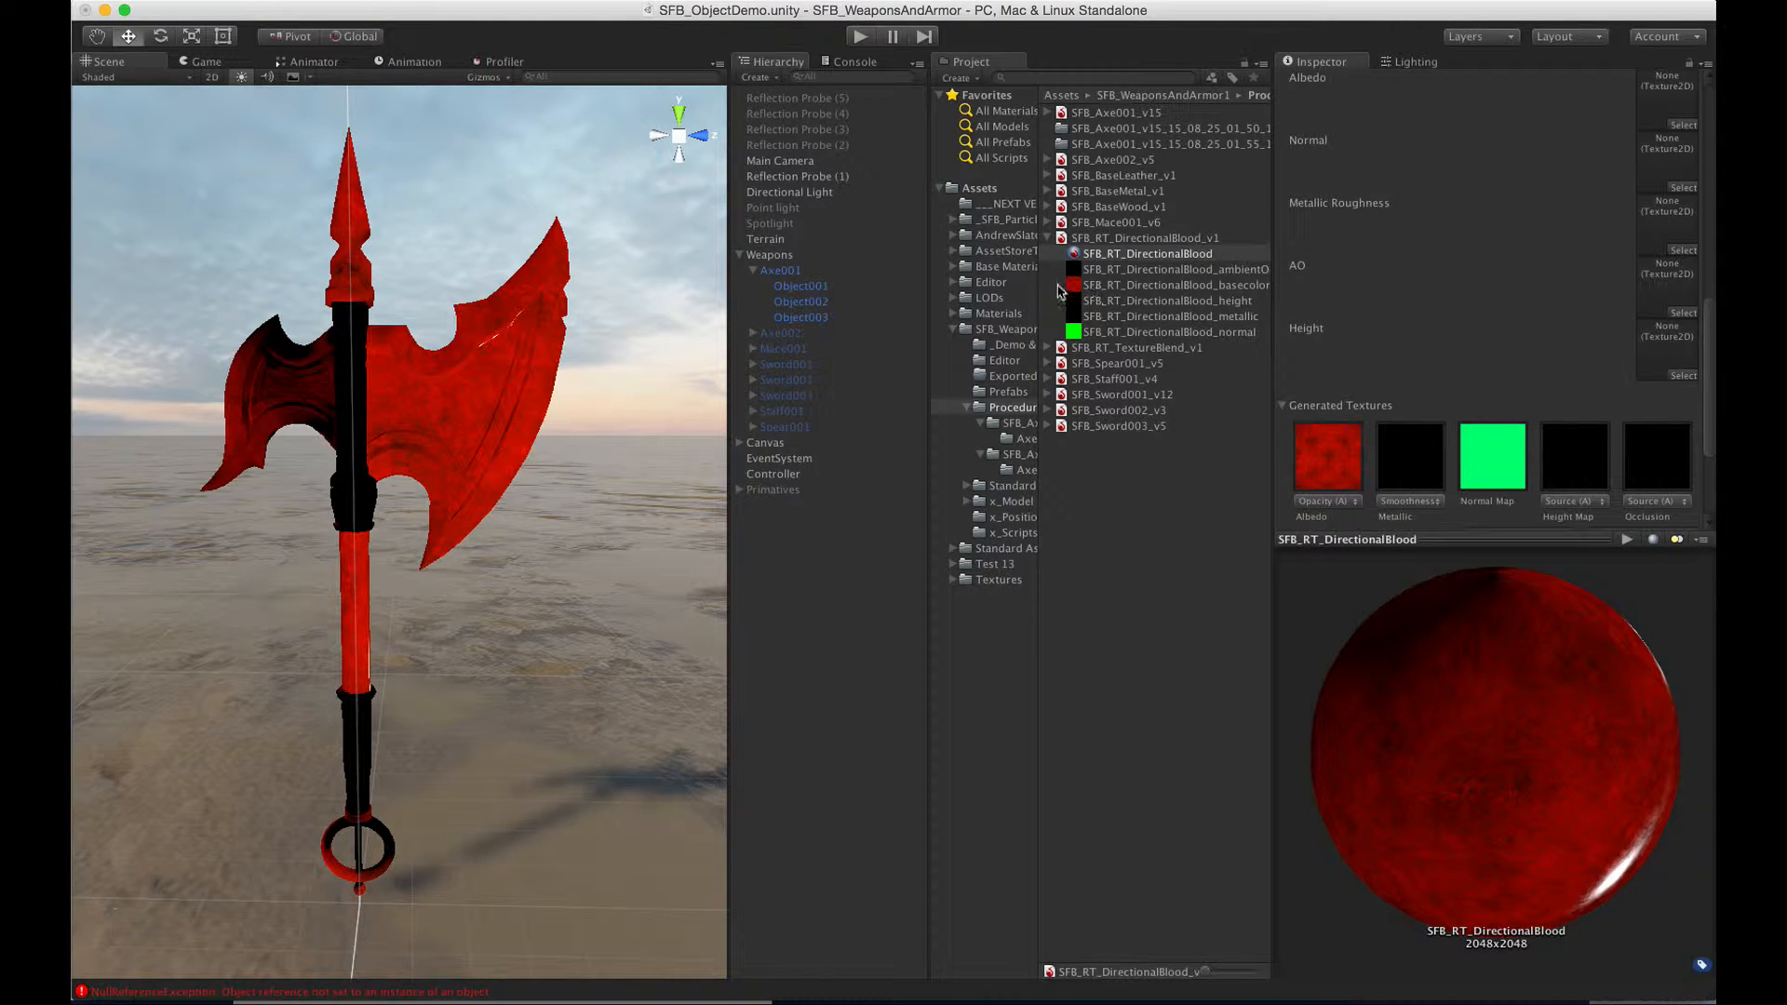
{"action": "left_click", "coordinate": [1024, 439]}
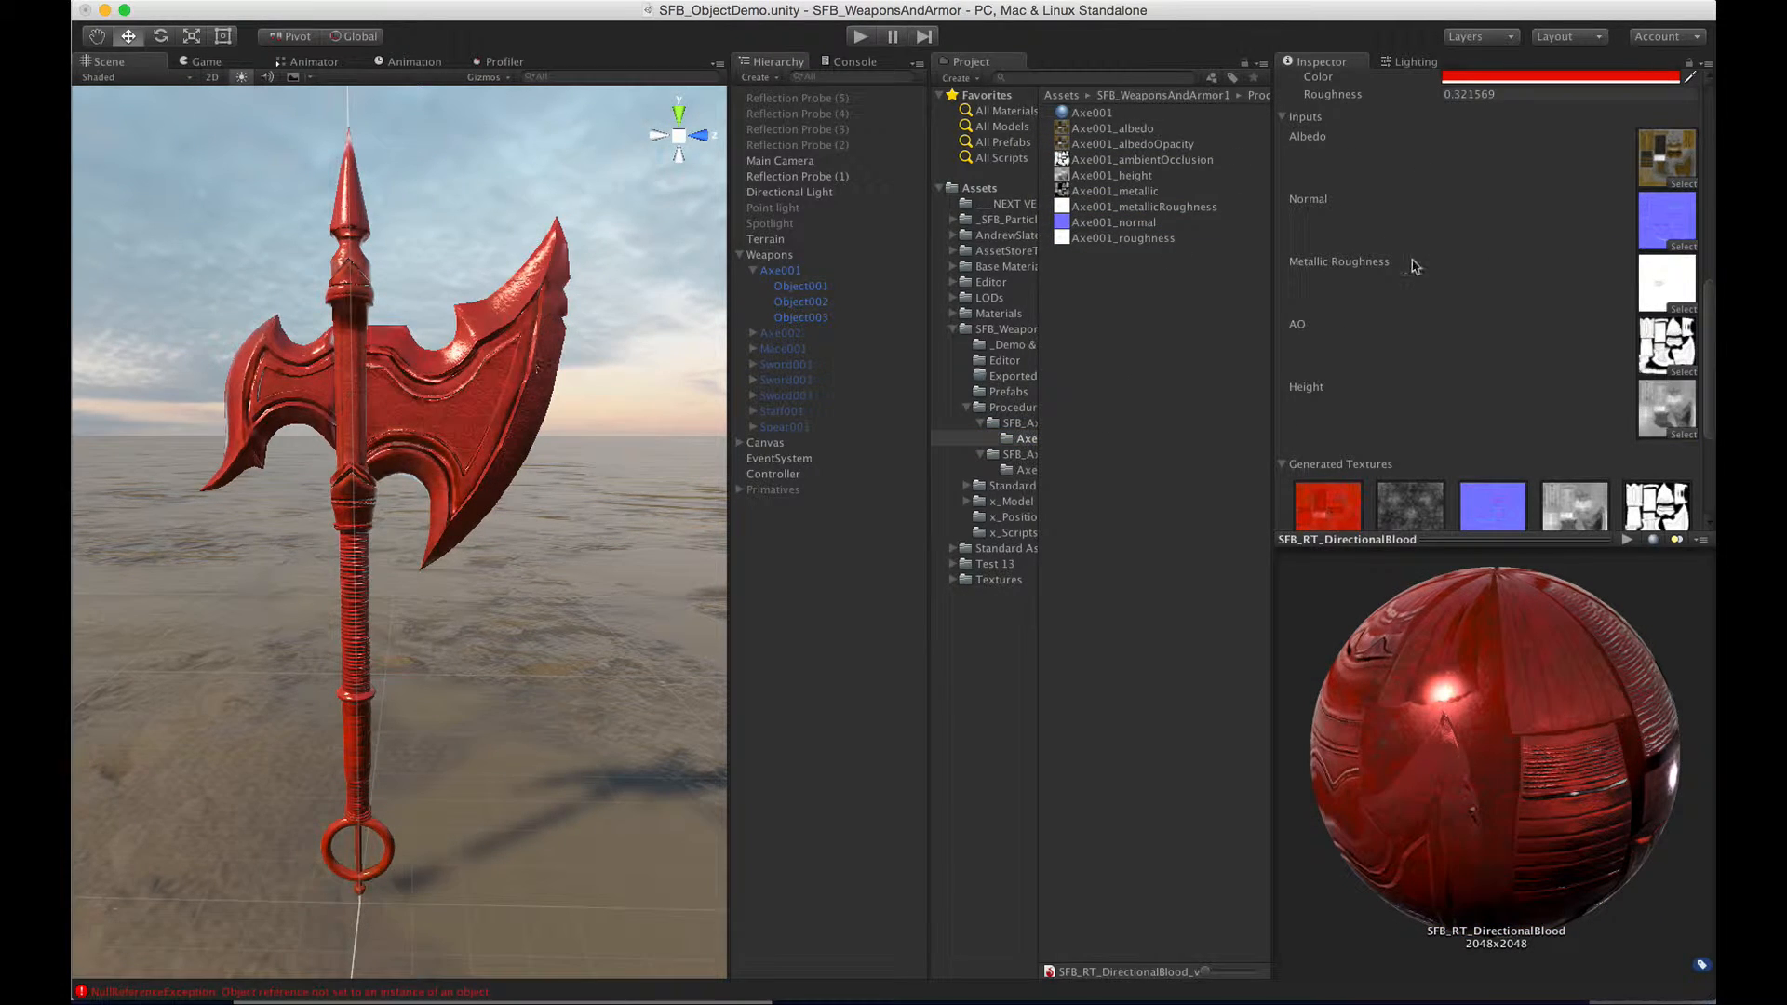
- Assign axe001_position from the position maps folder as the blood material's Positional Map
{"action": "scroll", "coordinate": [1412, 268], "scroll_direction": "up", "scroll_amount": 5}
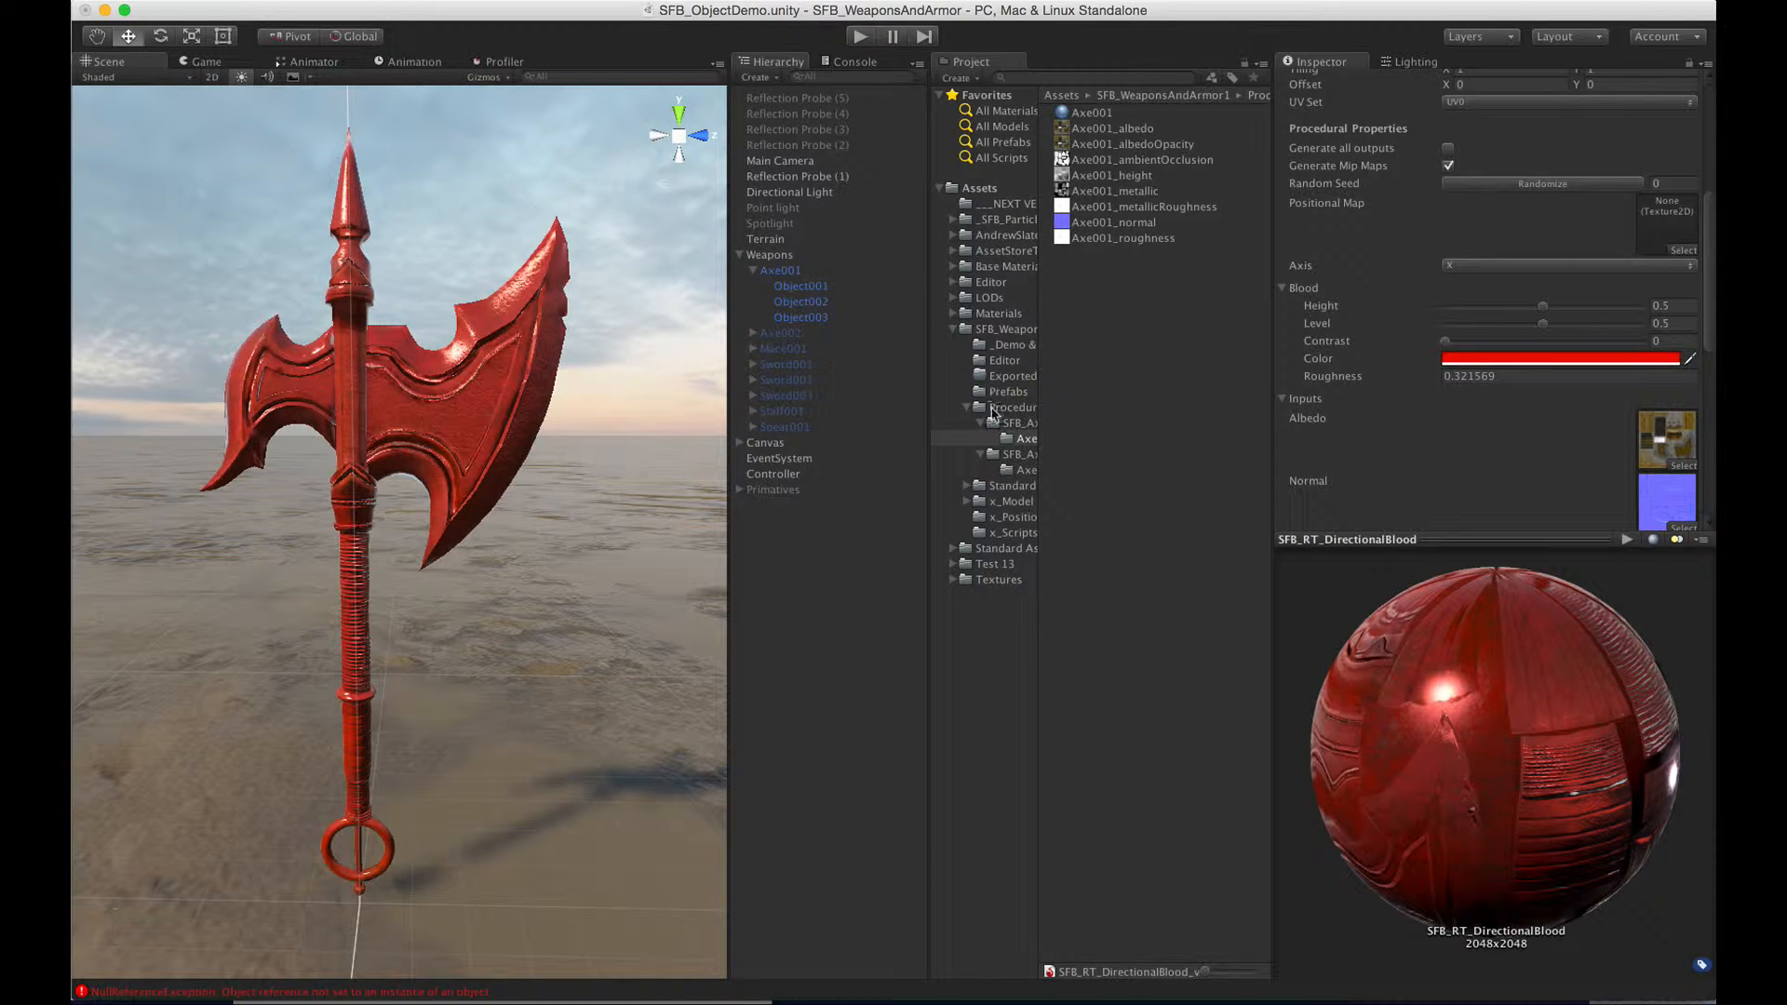
{"action": "left_click", "coordinate": [979, 519]}
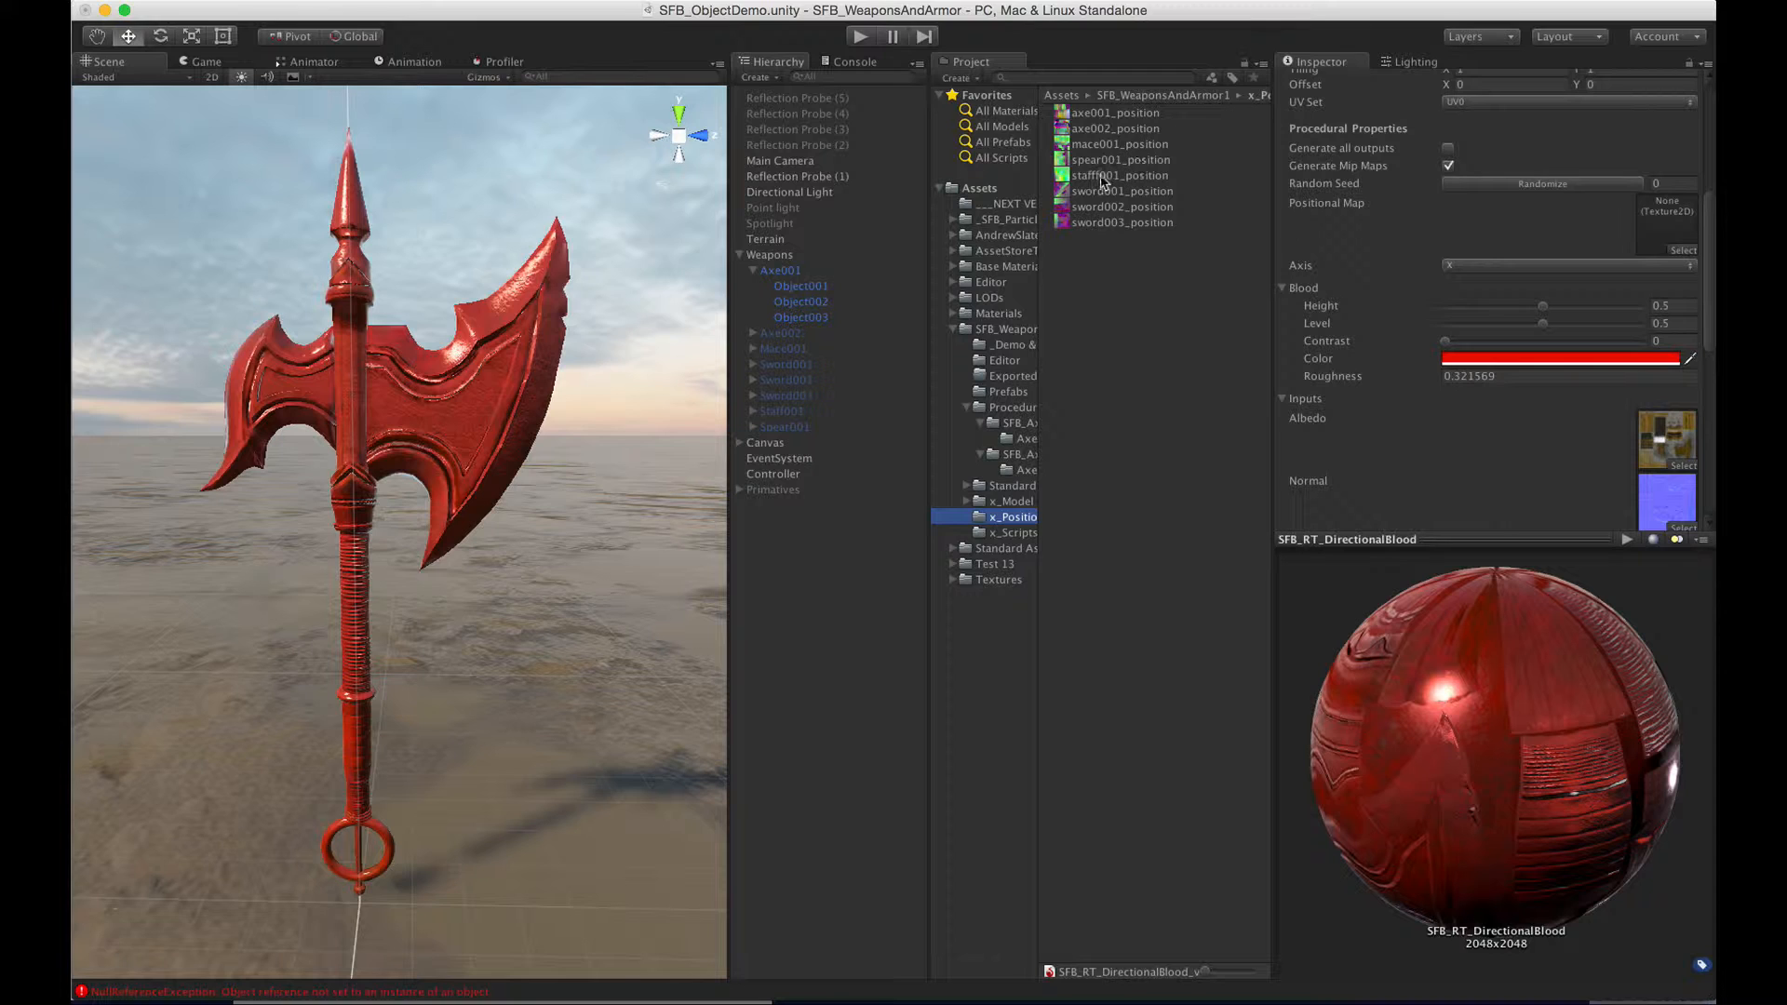
{"action": "left_click_drag", "start_coordinate": [1085, 114], "coordinate": [1666, 231]}
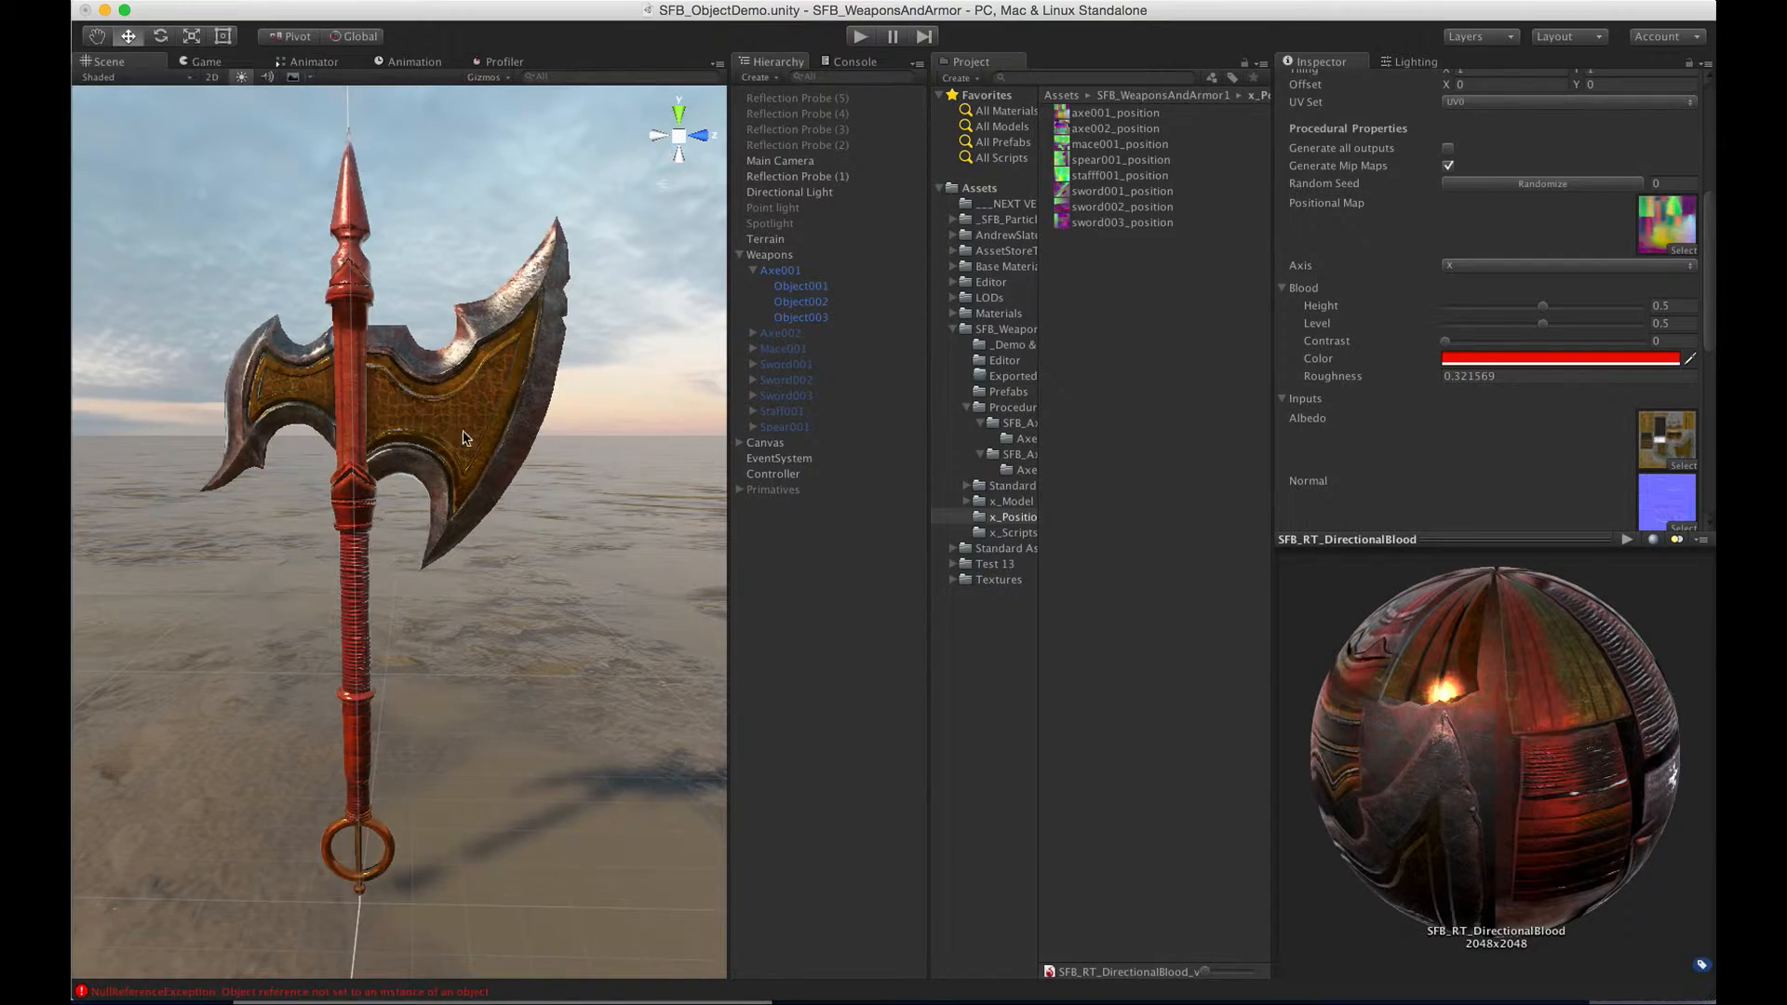
- Try the X Invert, Y, Y Invert and Z options for the blood Axis on the axe
{"action": "left_click_drag", "start_coordinate": [463, 439], "coordinate": [248, 510], "text": "alt"}
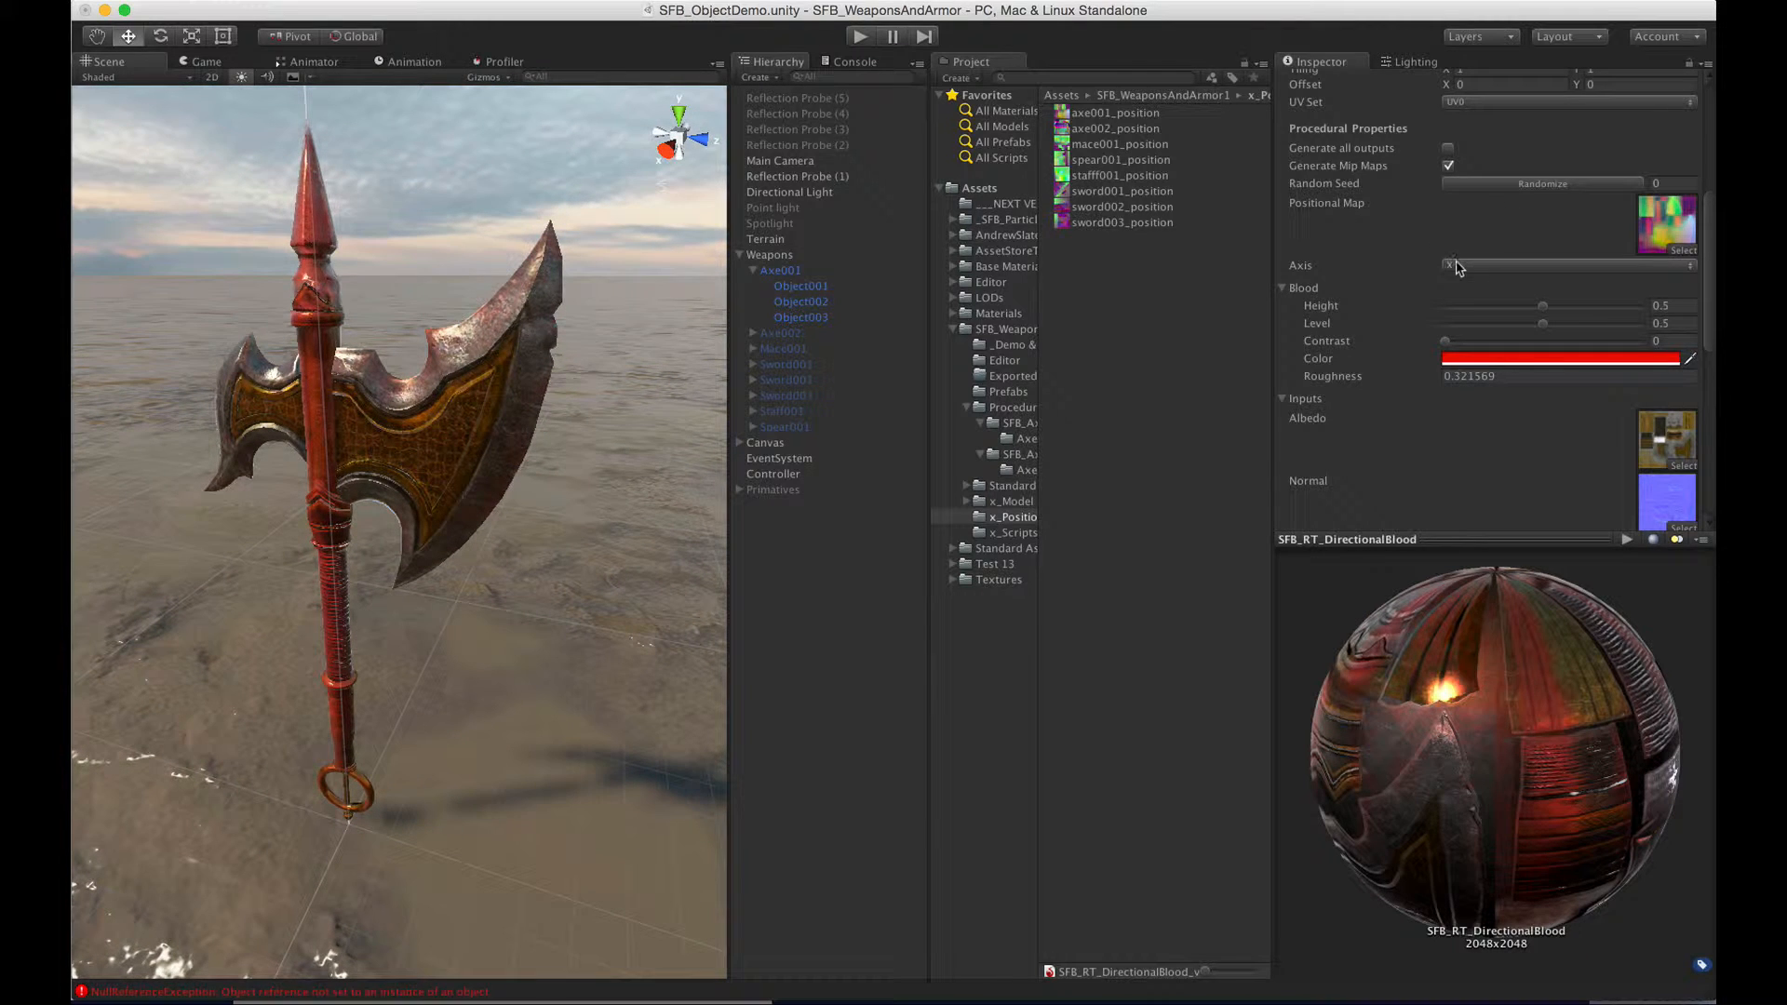
{"action": "left_click", "coordinate": [1458, 268]}
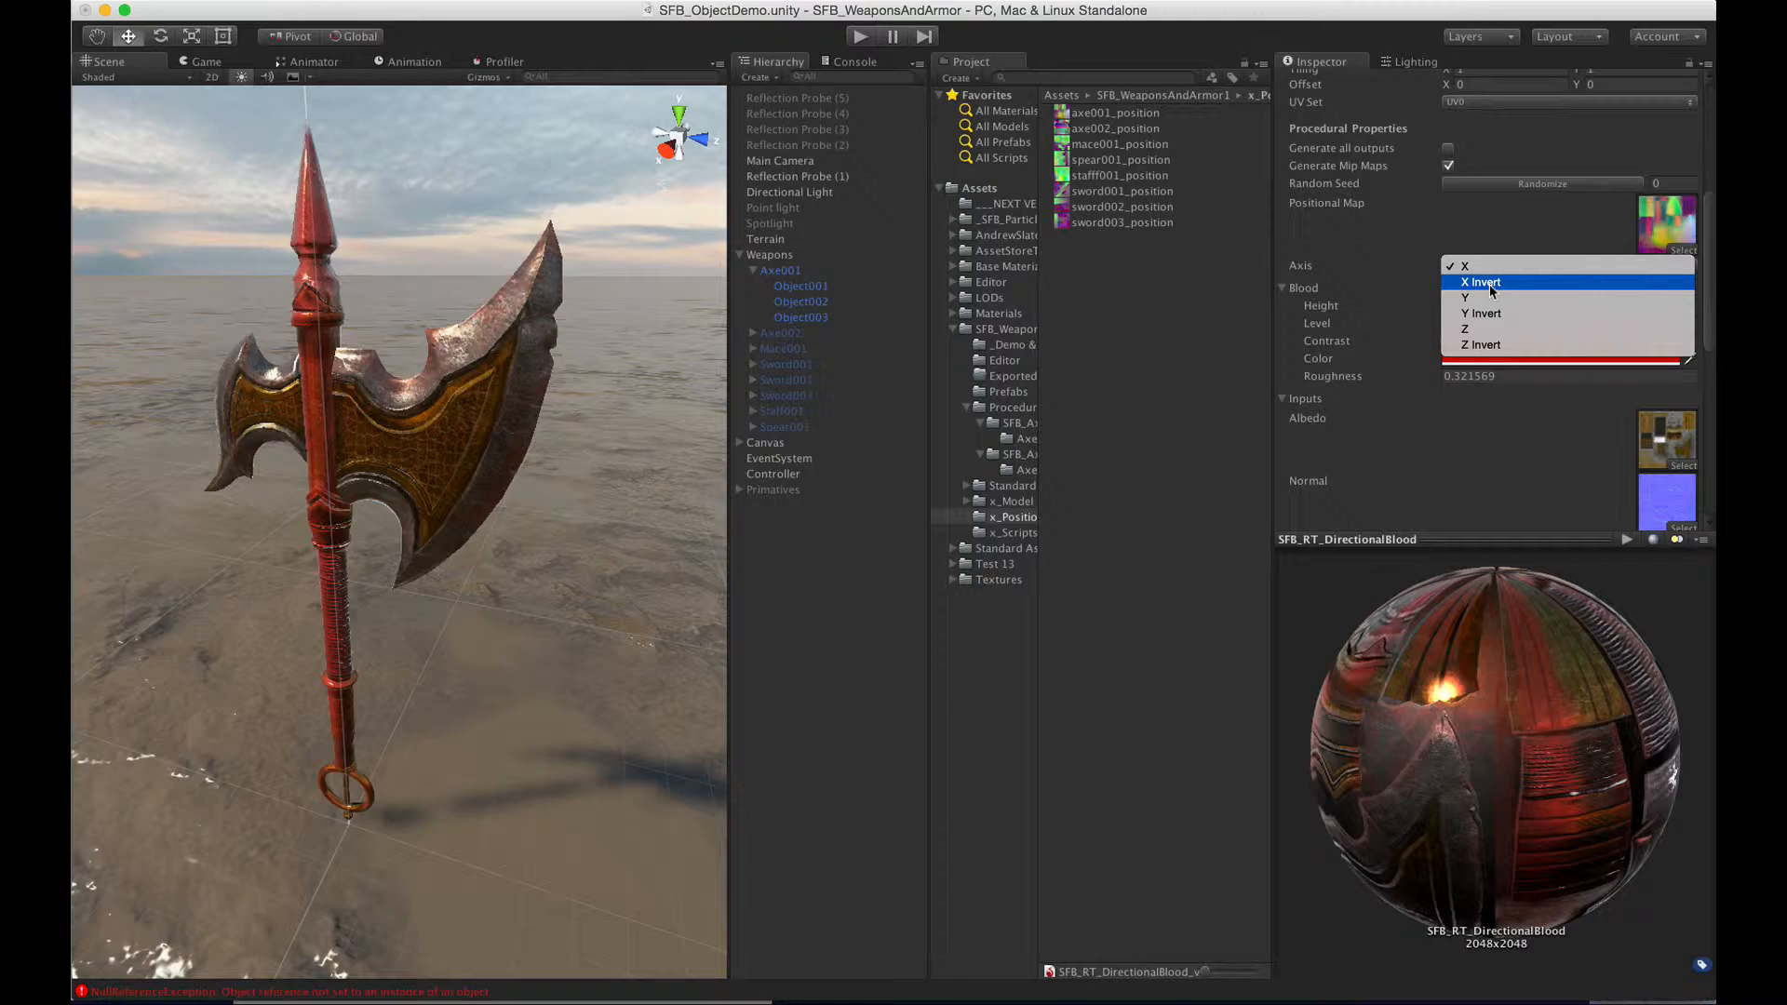
{"action": "left_click", "coordinate": [1486, 282]}
{"action": "left_click_drag", "start_coordinate": [456, 400], "coordinate": [969, 497], "text": "alt"}
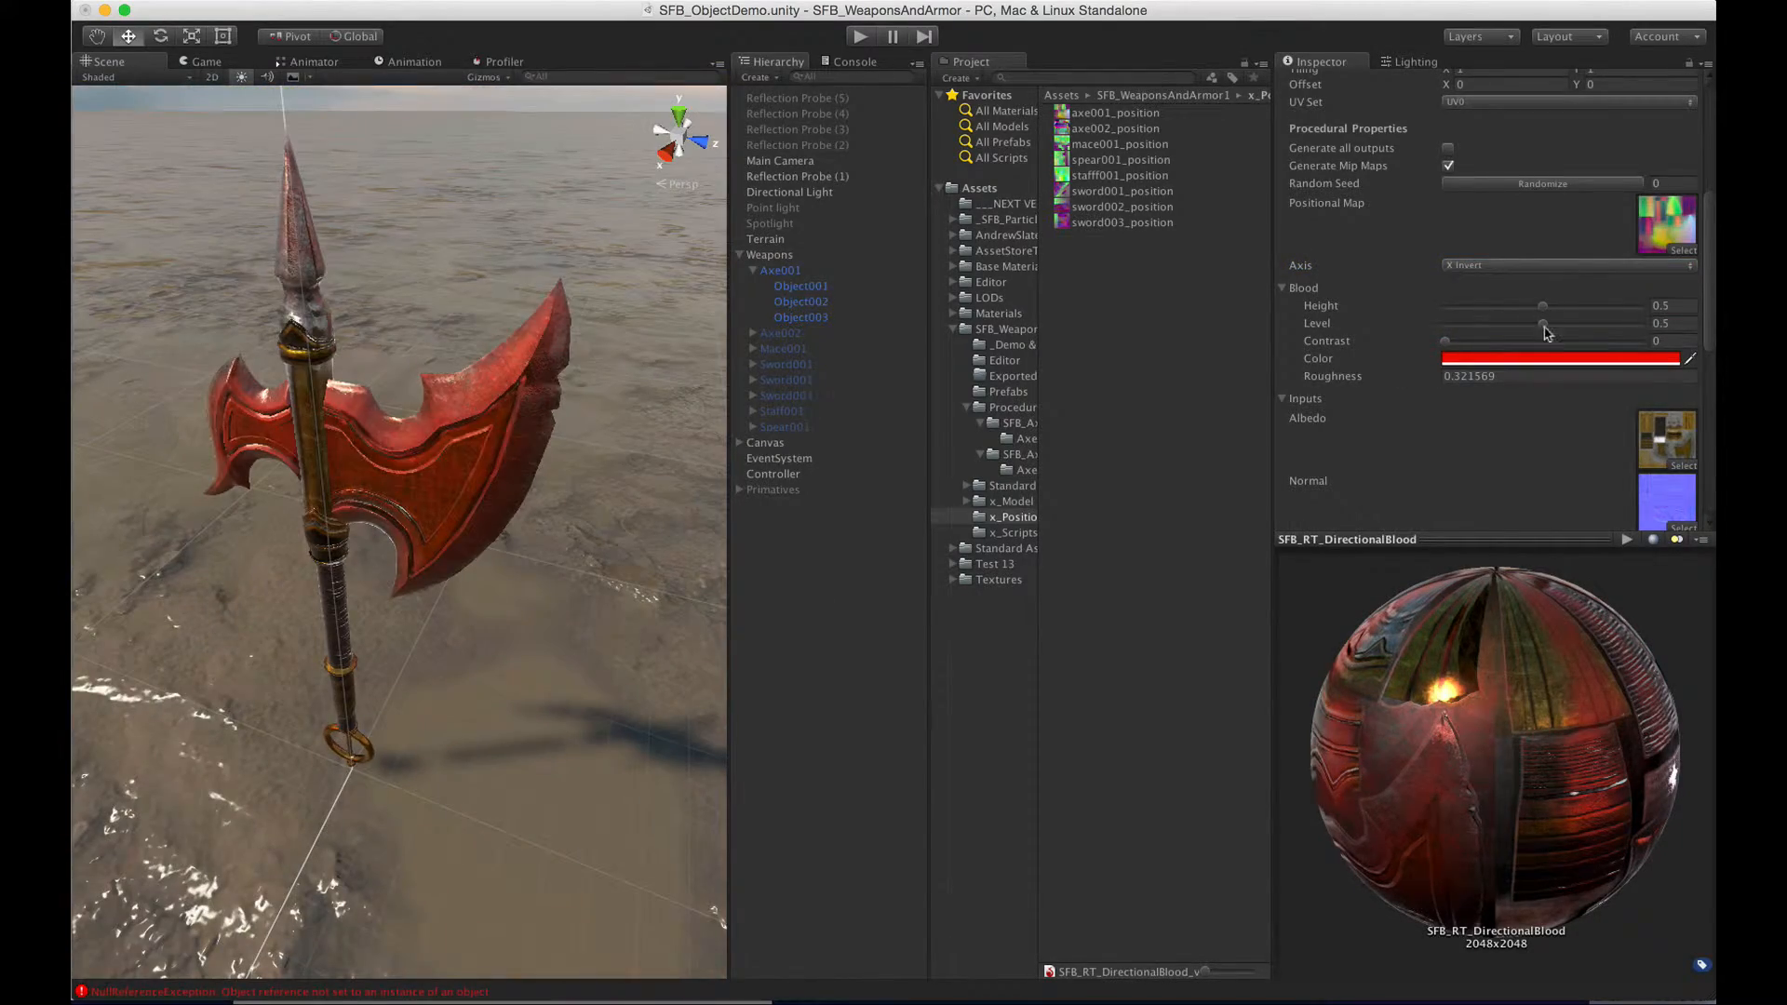
{"action": "left_click", "coordinate": [1542, 266]}
{"action": "left_click", "coordinate": [1493, 282]}
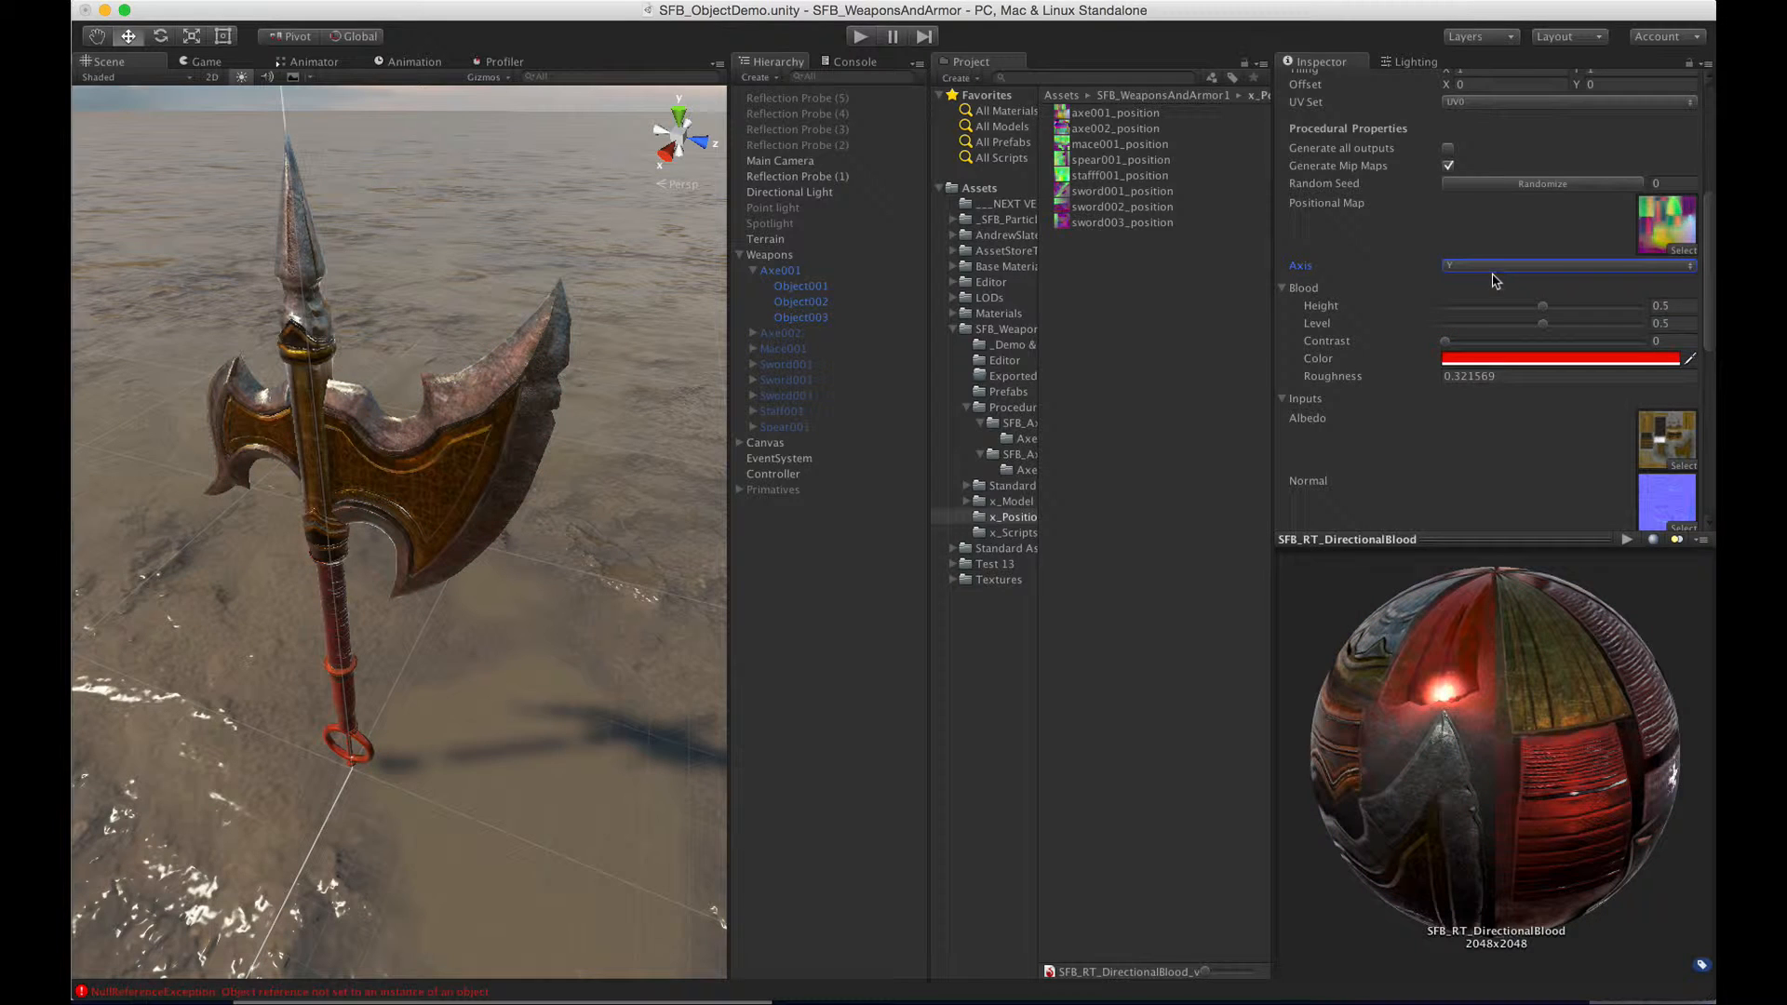
{"action": "left_click", "coordinate": [1486, 266]}
{"action": "left_click", "coordinate": [1487, 283]}
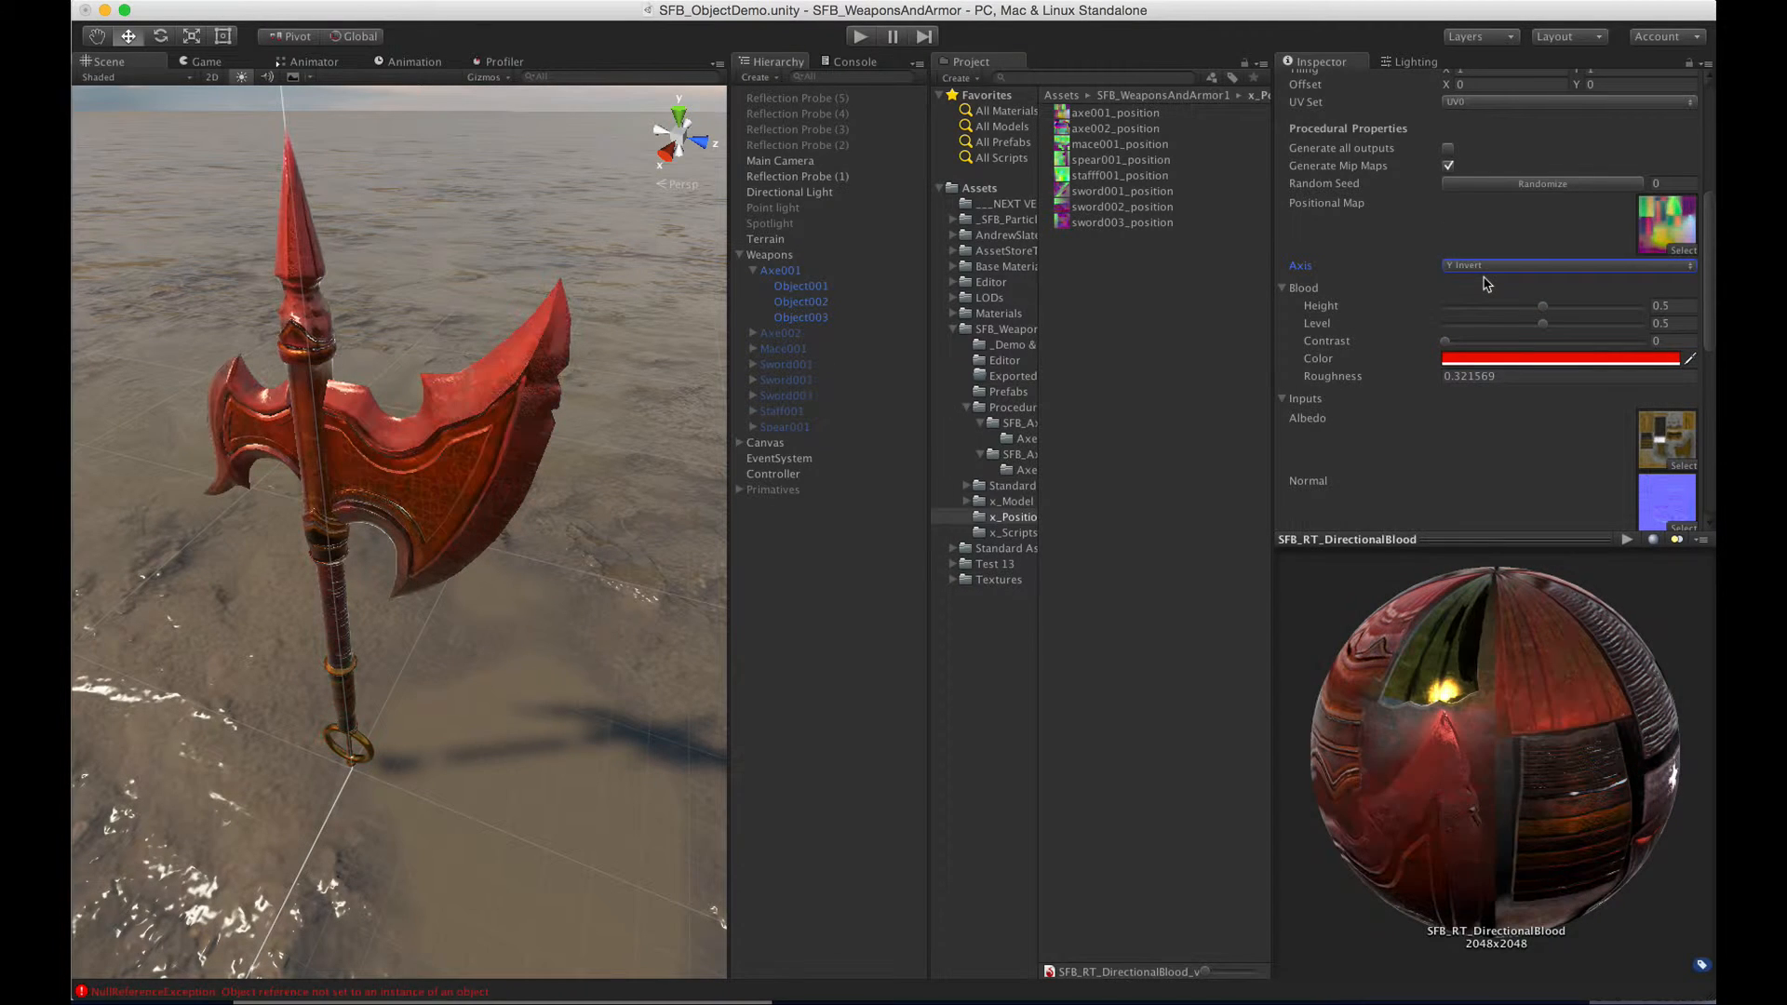
{"action": "left_click", "coordinate": [1485, 267]}
{"action": "left_click", "coordinate": [1488, 283]}
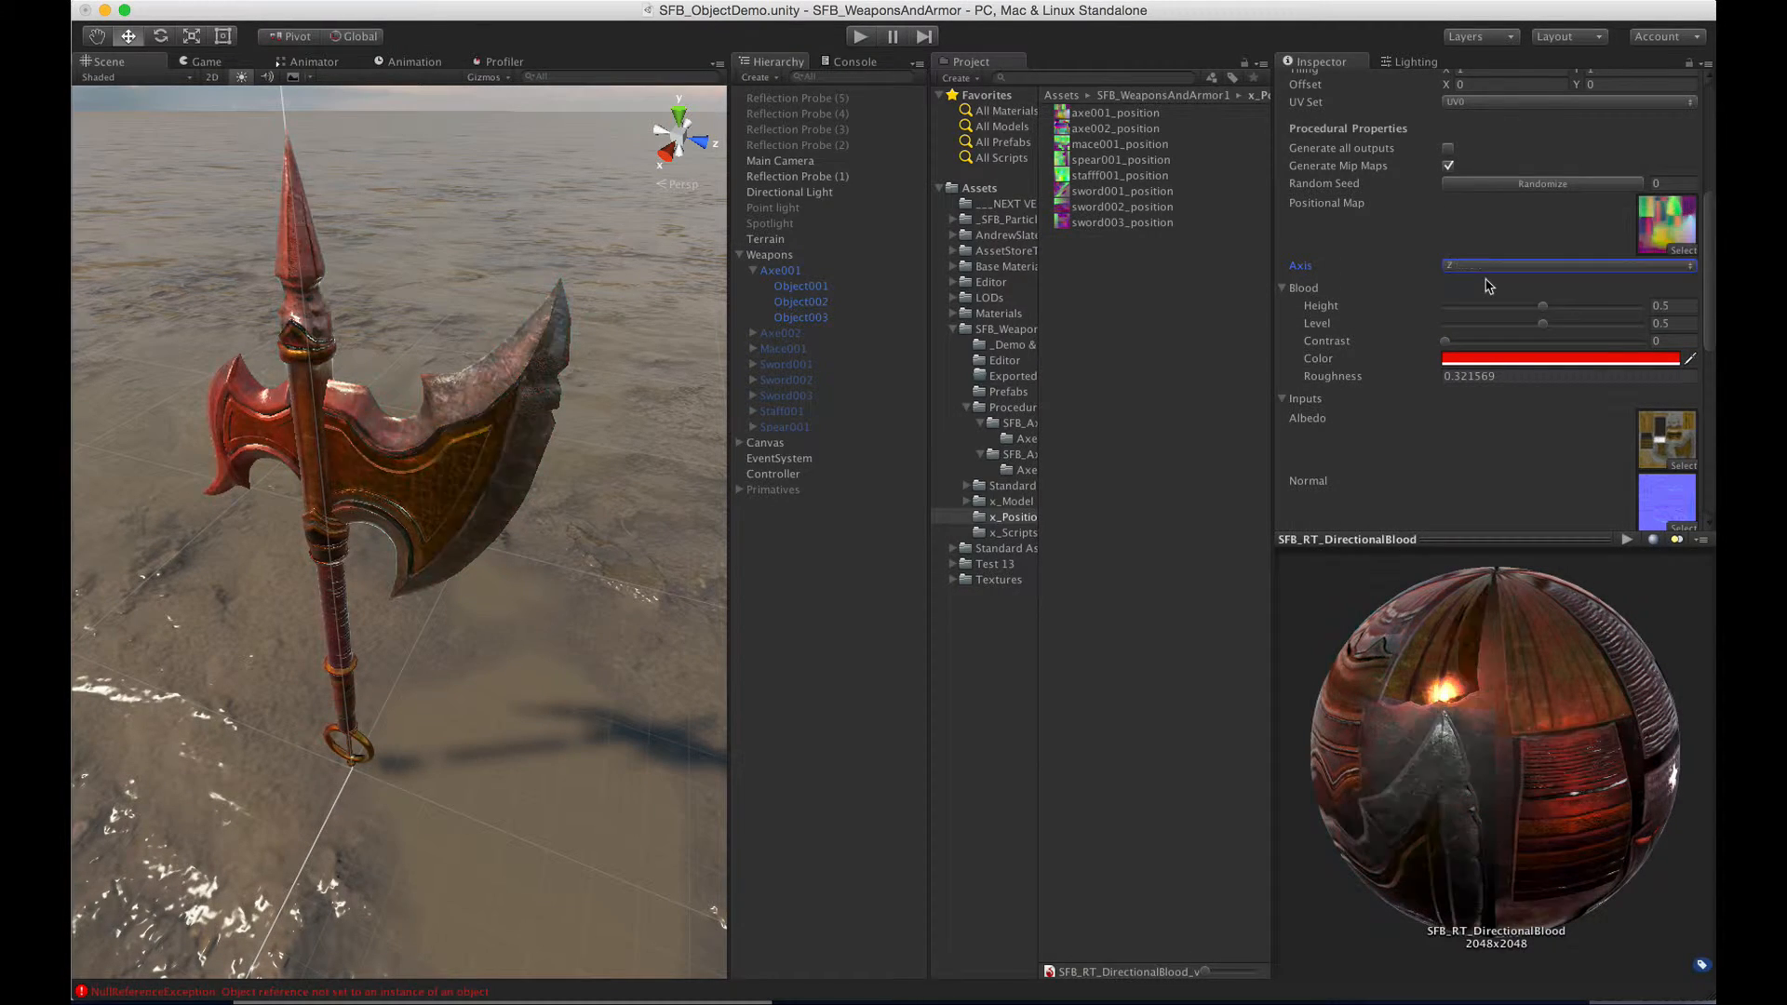
- Set the blood Axis to Z Invert and view the axe blade
{"action": "left_click", "coordinate": [1563, 266]}
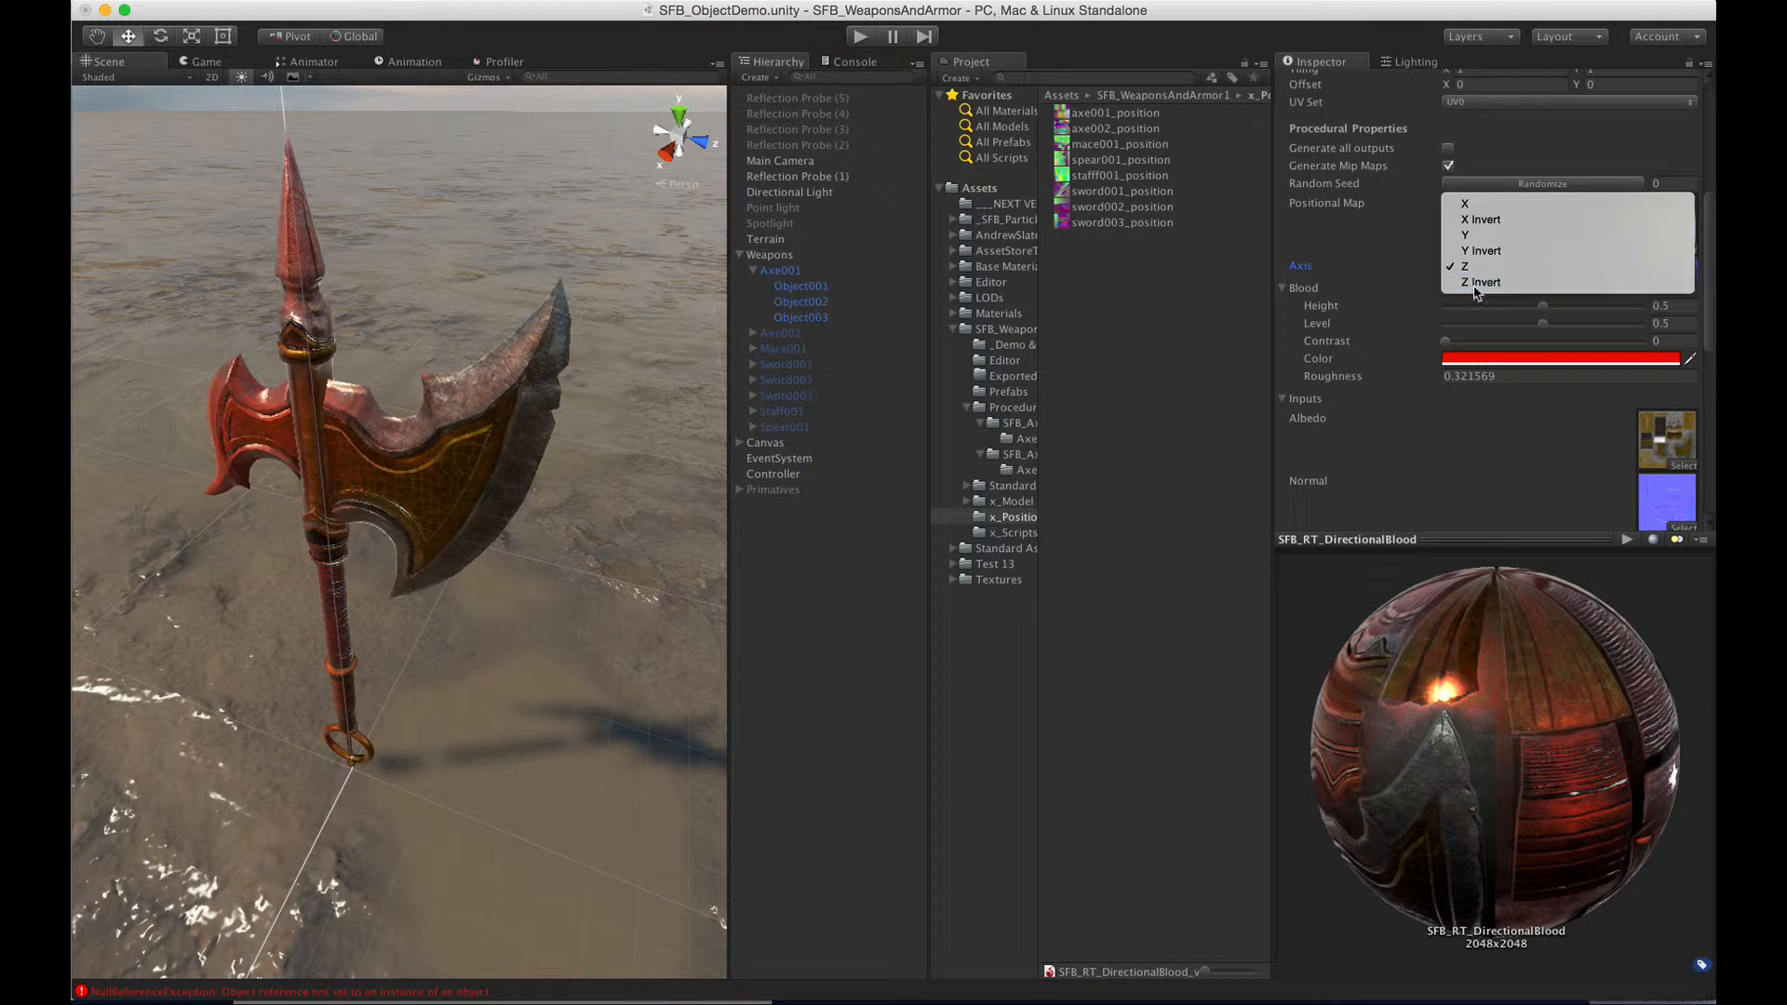
{"action": "left_click", "coordinate": [1487, 281]}
{"action": "left_click_drag", "start_coordinate": [481, 555], "coordinate": [578, 347], "text": "alt"}
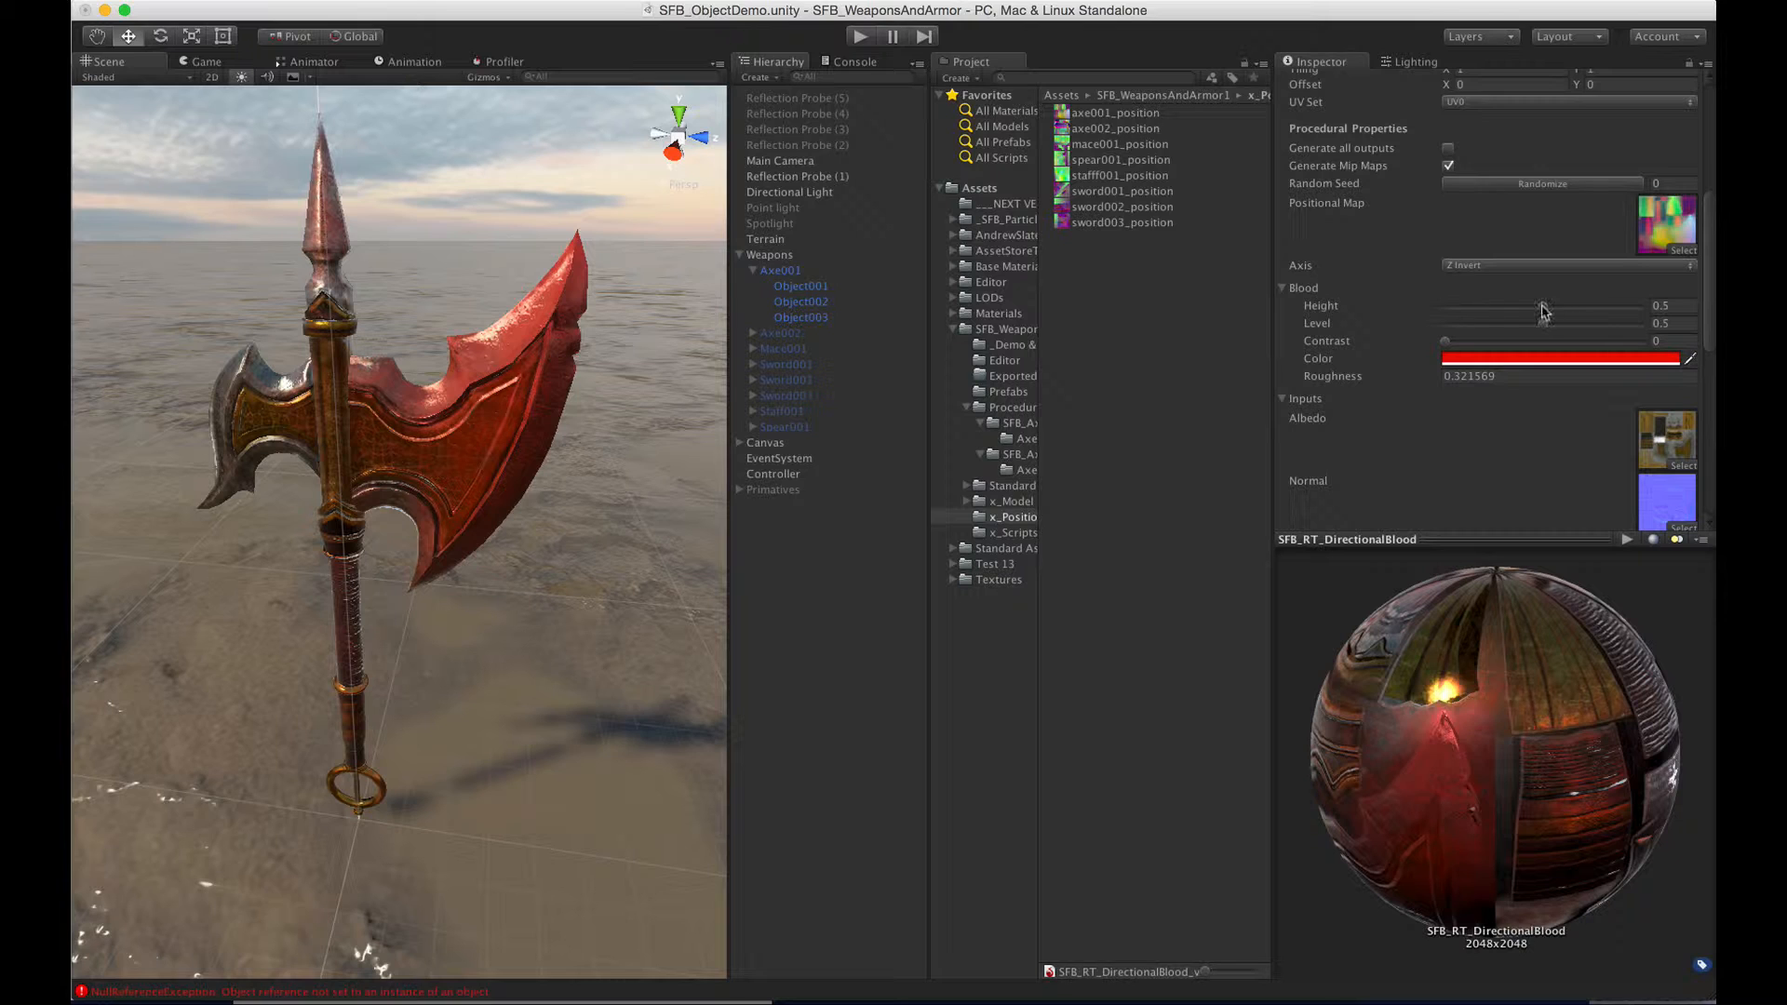
- Set the blood Height to 0.715, Level to 0.25 and Contrast to 1
{"action": "left_click_drag", "start_coordinate": [1542, 310], "coordinate": [1715, 341]}
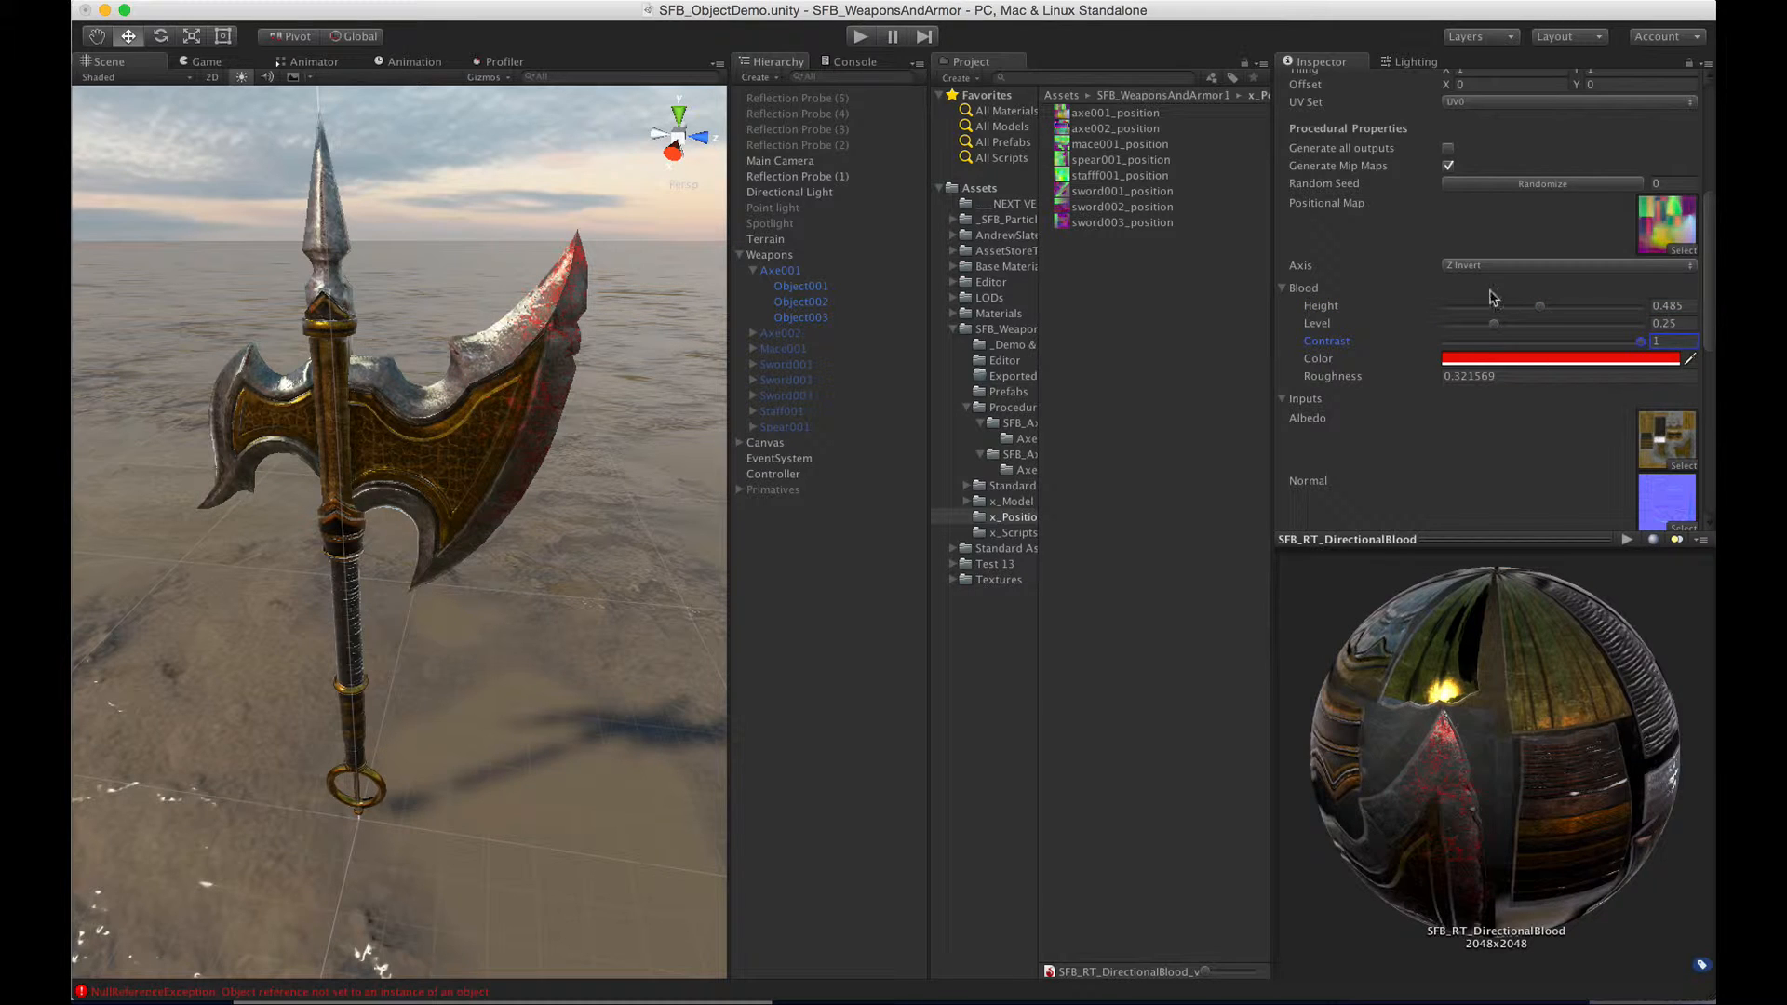
{"action": "left_click_drag", "start_coordinate": [1572, 308], "coordinate": [1612, 341]}
{"action": "left_click_drag", "start_coordinate": [1501, 346], "coordinate": [1715, 350]}
{"action": "left_click_drag", "start_coordinate": [1430, 355], "coordinate": [1689, 351]}
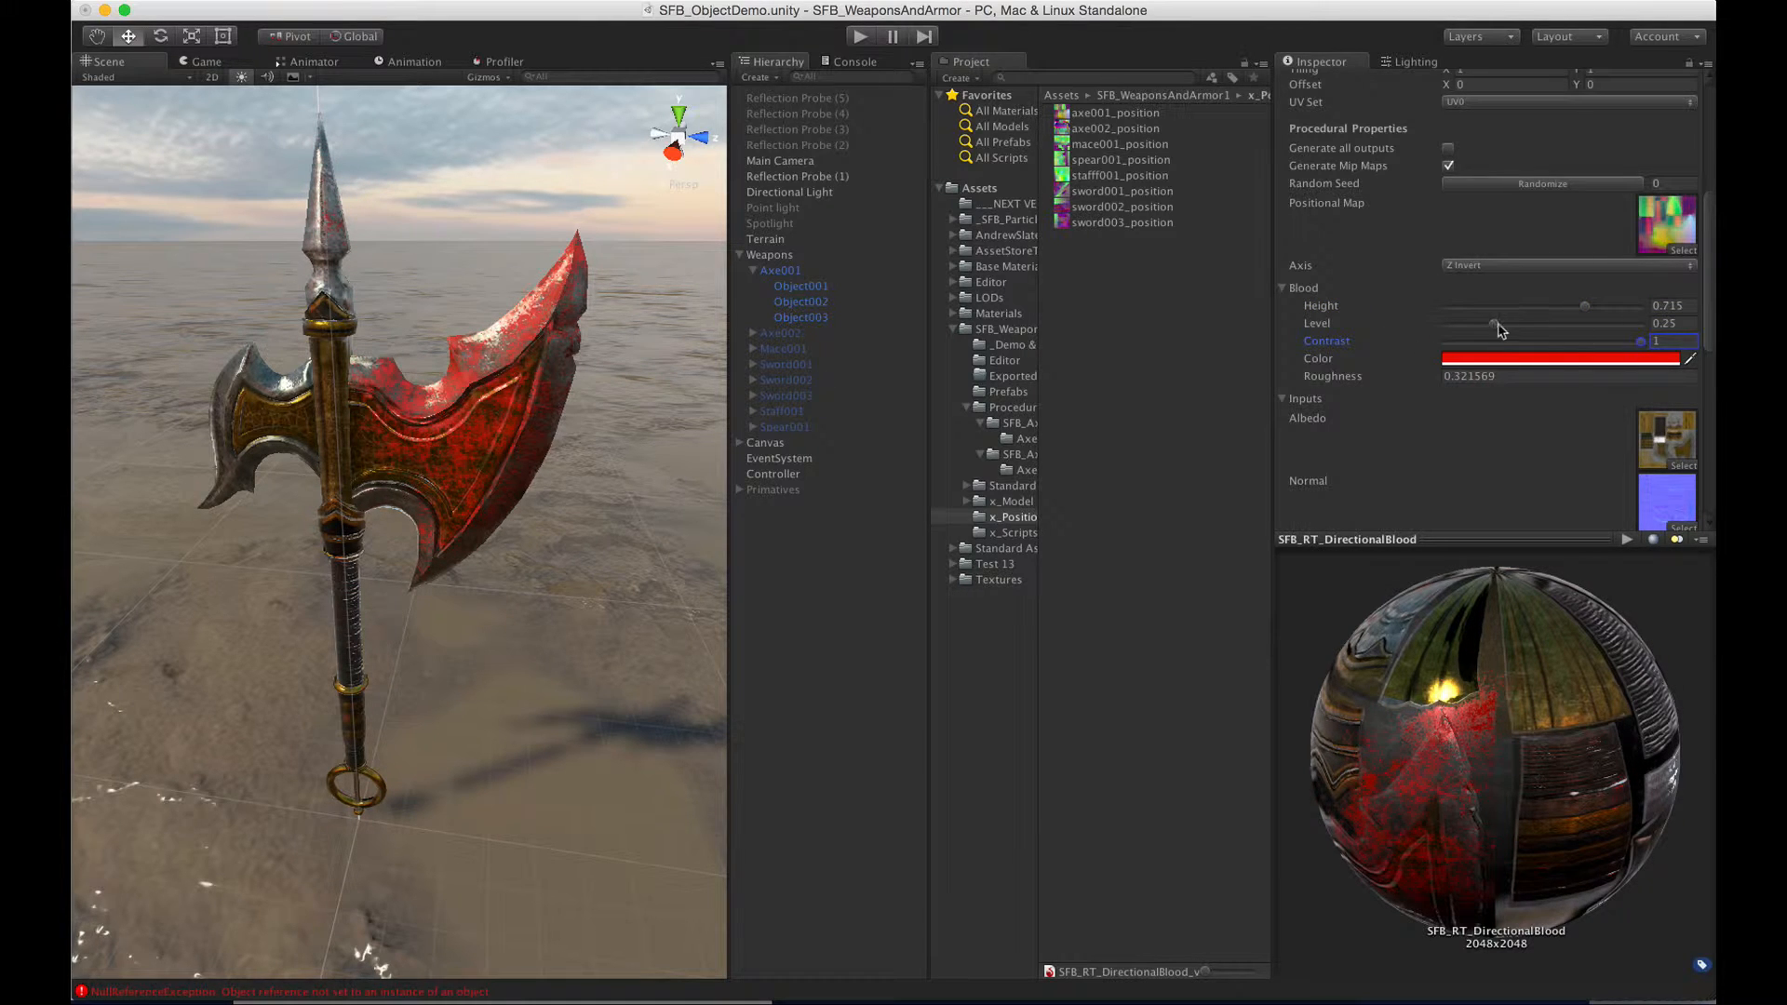
- Set the blood Height to 0.515, Level to 0.47 and Contrast to 0.745
{"action": "left_click_drag", "start_coordinate": [1498, 325], "coordinate": [1531, 310]}
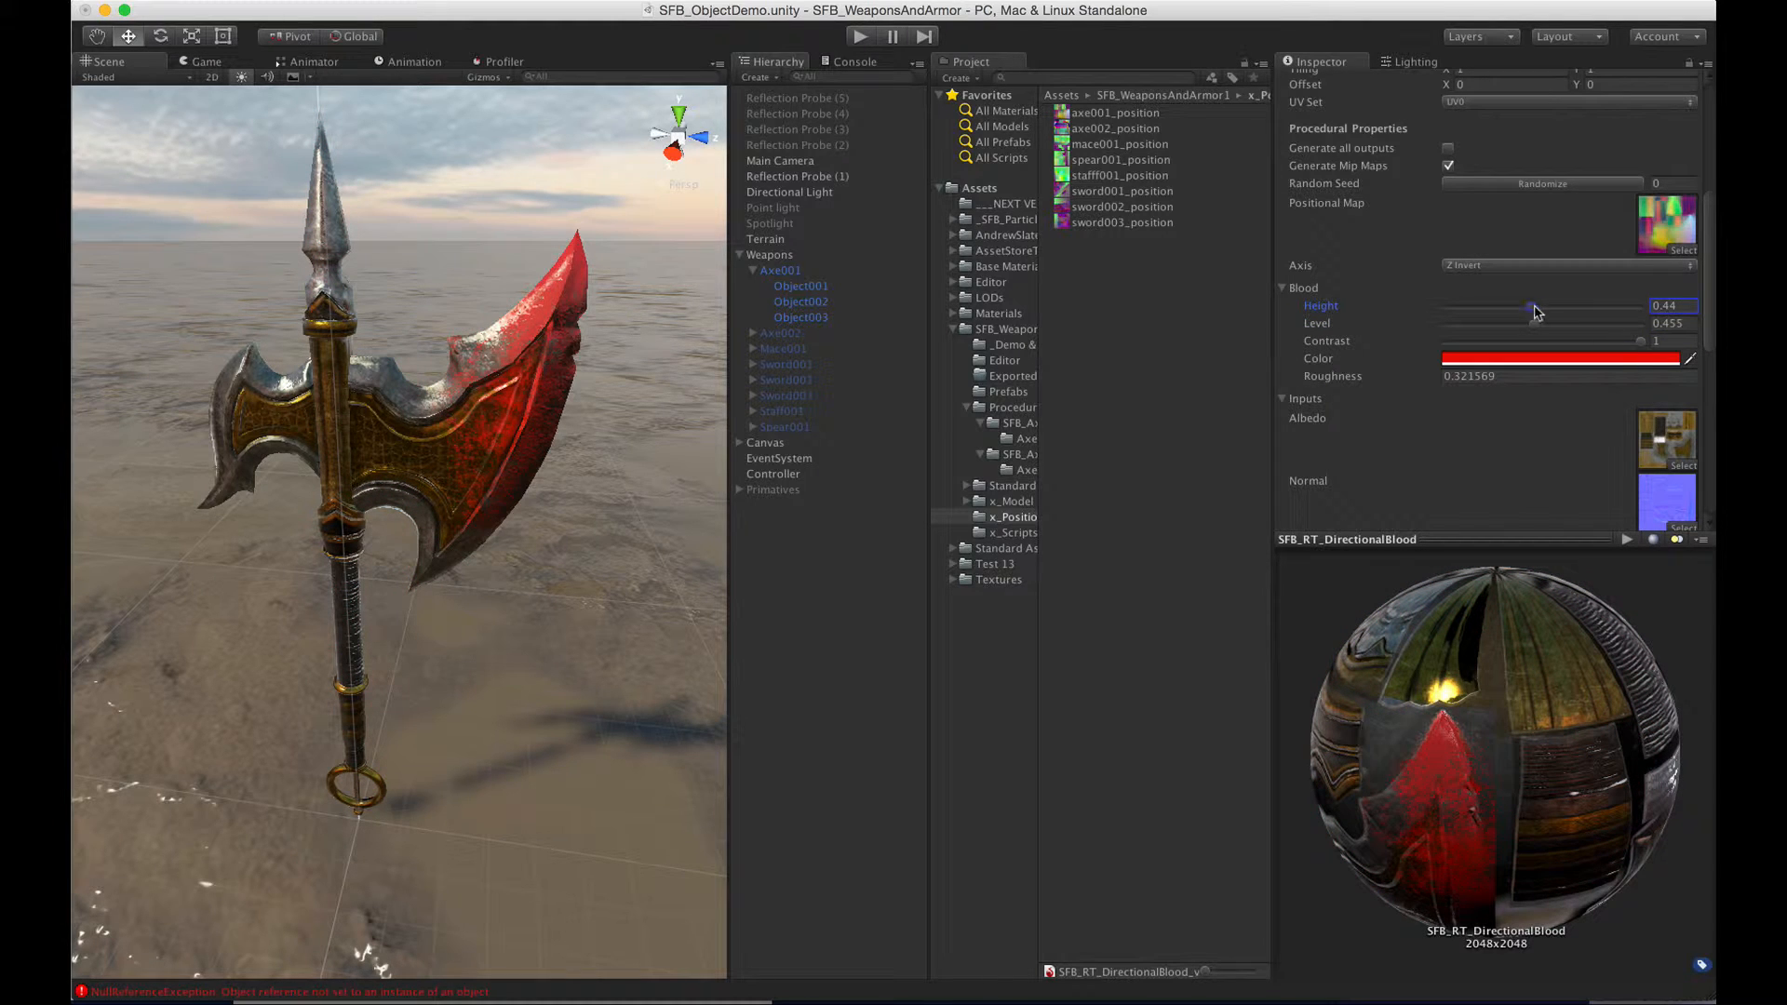
{"action": "left_click_drag", "start_coordinate": [1638, 342], "coordinate": [1536, 326]}
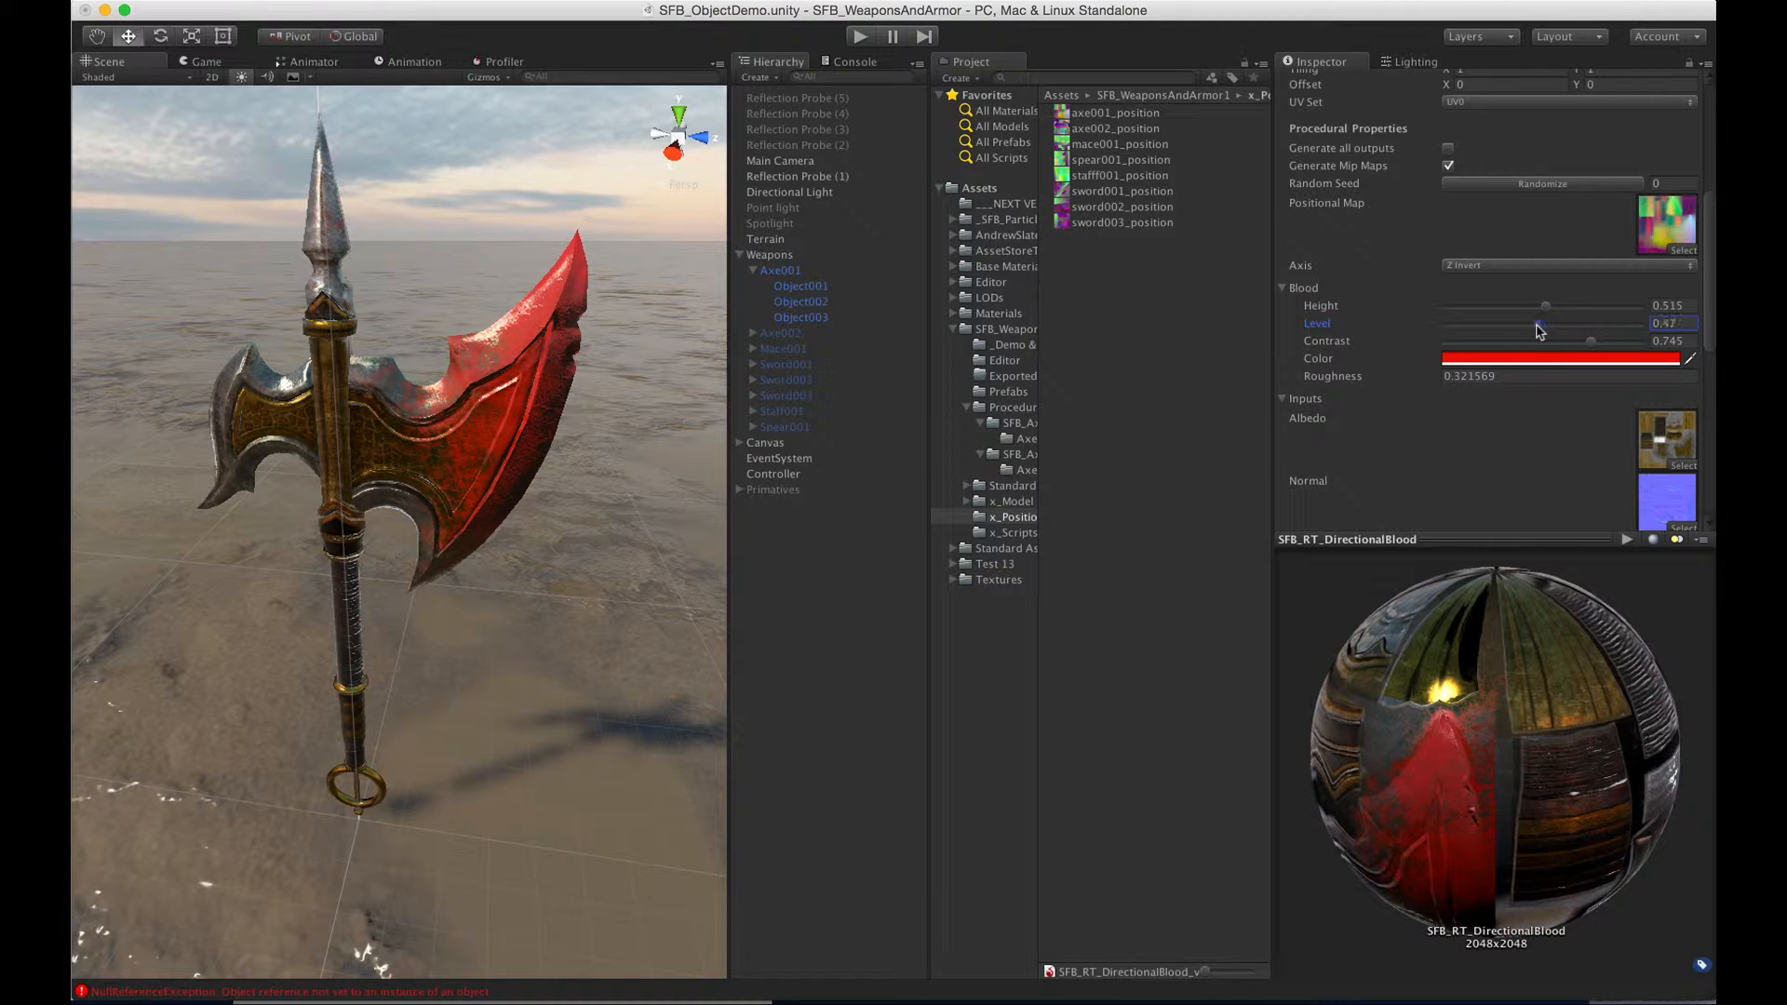
- Try green and golden yellow as the blood Color on the axe, and return the color to red
{"action": "left_click", "coordinate": [1513, 364]}
{"action": "left_click", "coordinate": [1130, 317]}
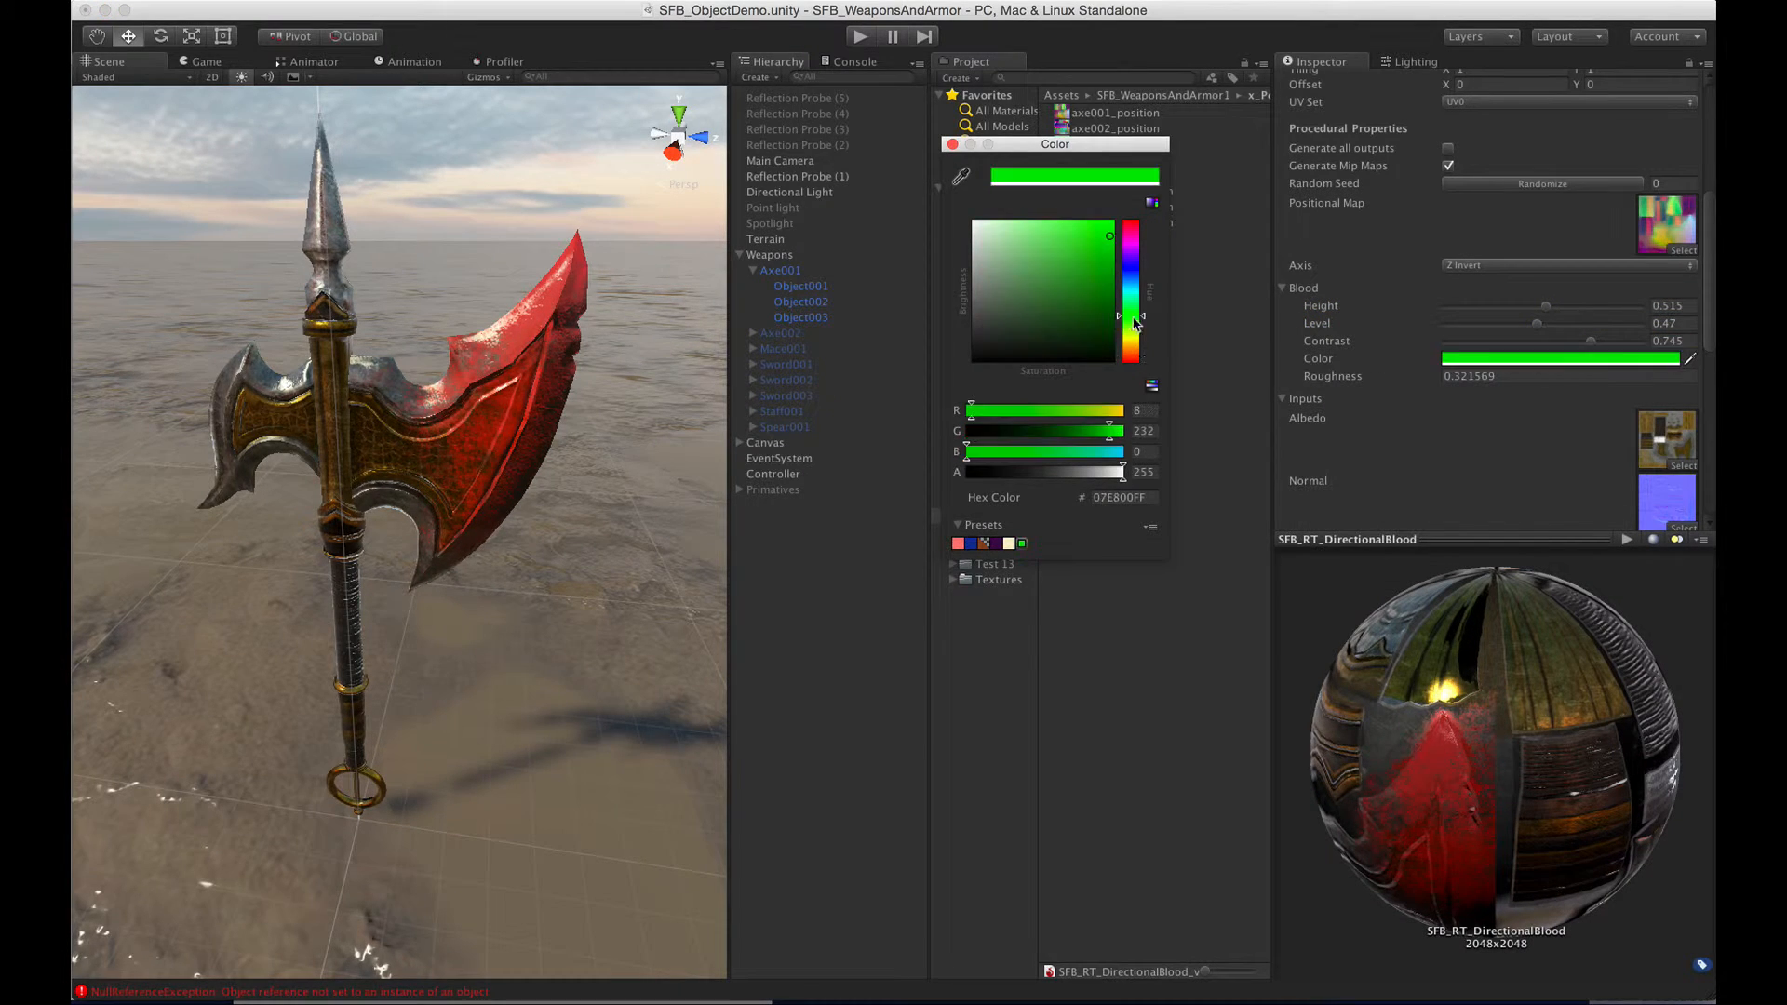
{"action": "mouse_move", "coordinate": [1109, 314]}
{"action": "left_mouse_down"}
{"action": "mouse_move", "coordinate": [1110, 248]}
{"action": "mouse_move", "coordinate": [1135, 247]}
{"action": "mouse_move", "coordinate": [1133, 223]}
{"action": "mouse_move", "coordinate": [1130, 342]}
{"action": "left_mouse_up"}
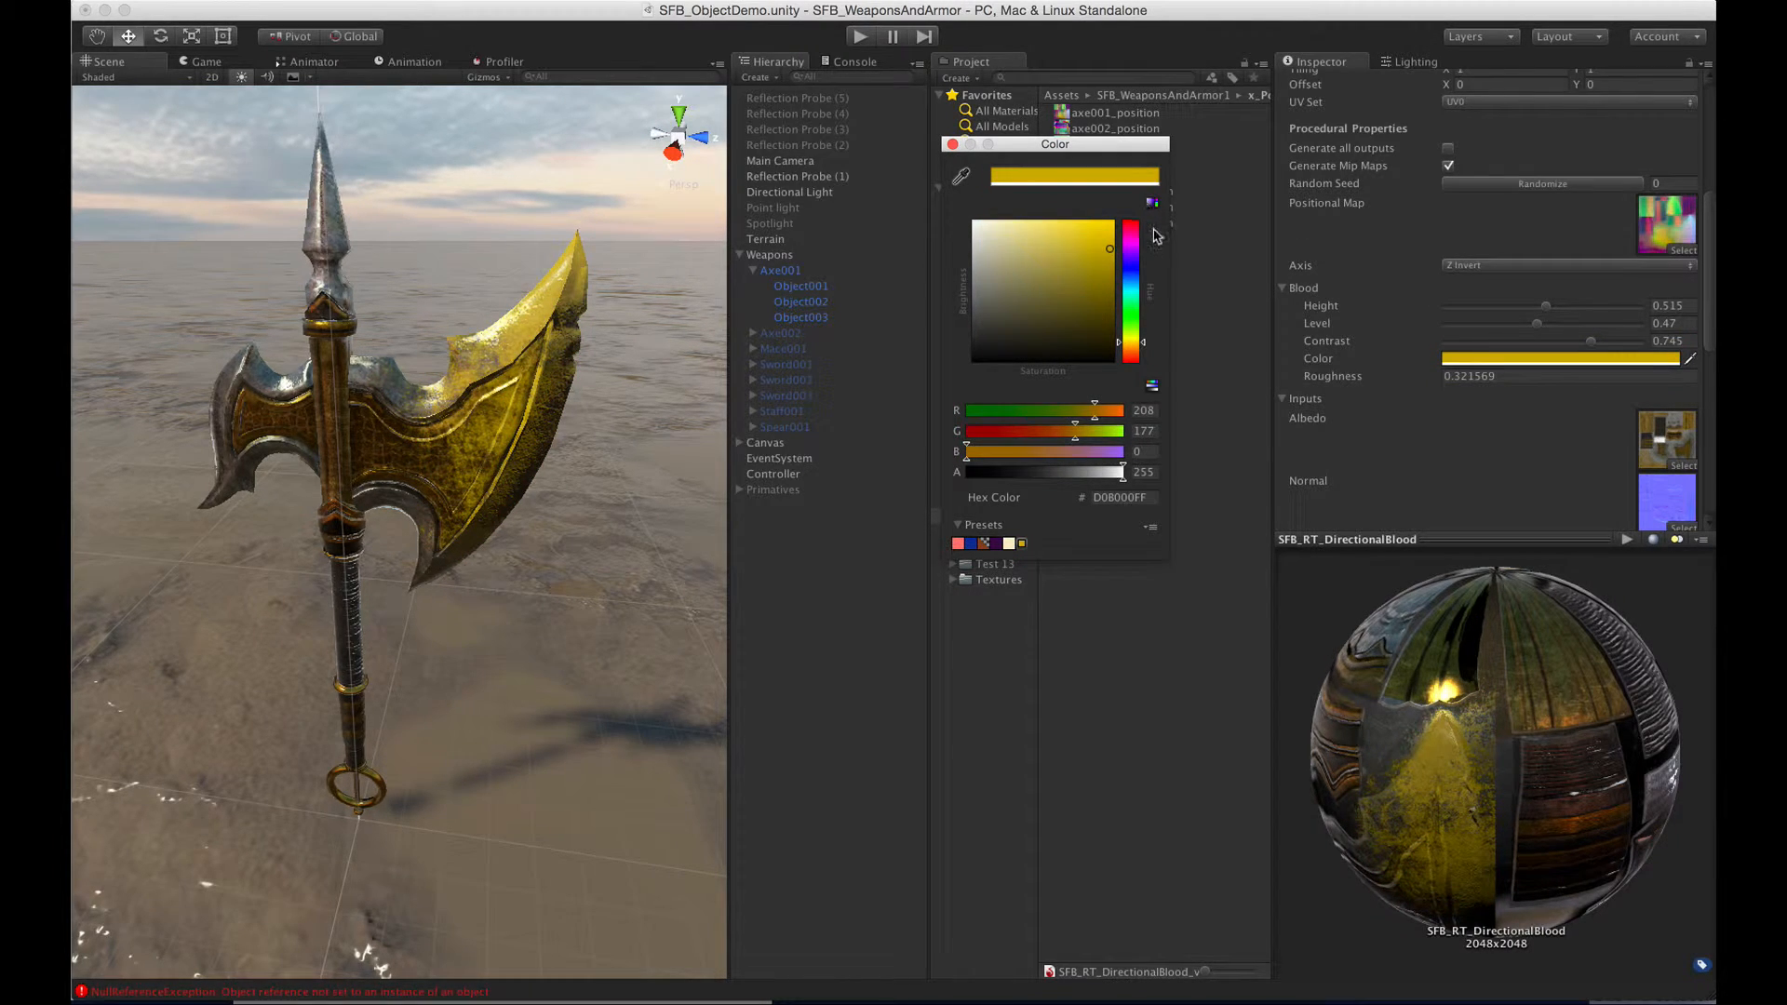
{"action": "left_click_drag", "start_coordinate": [1133, 253], "coordinate": [1121, 229]}
{"action": "left_click", "coordinate": [953, 145]}
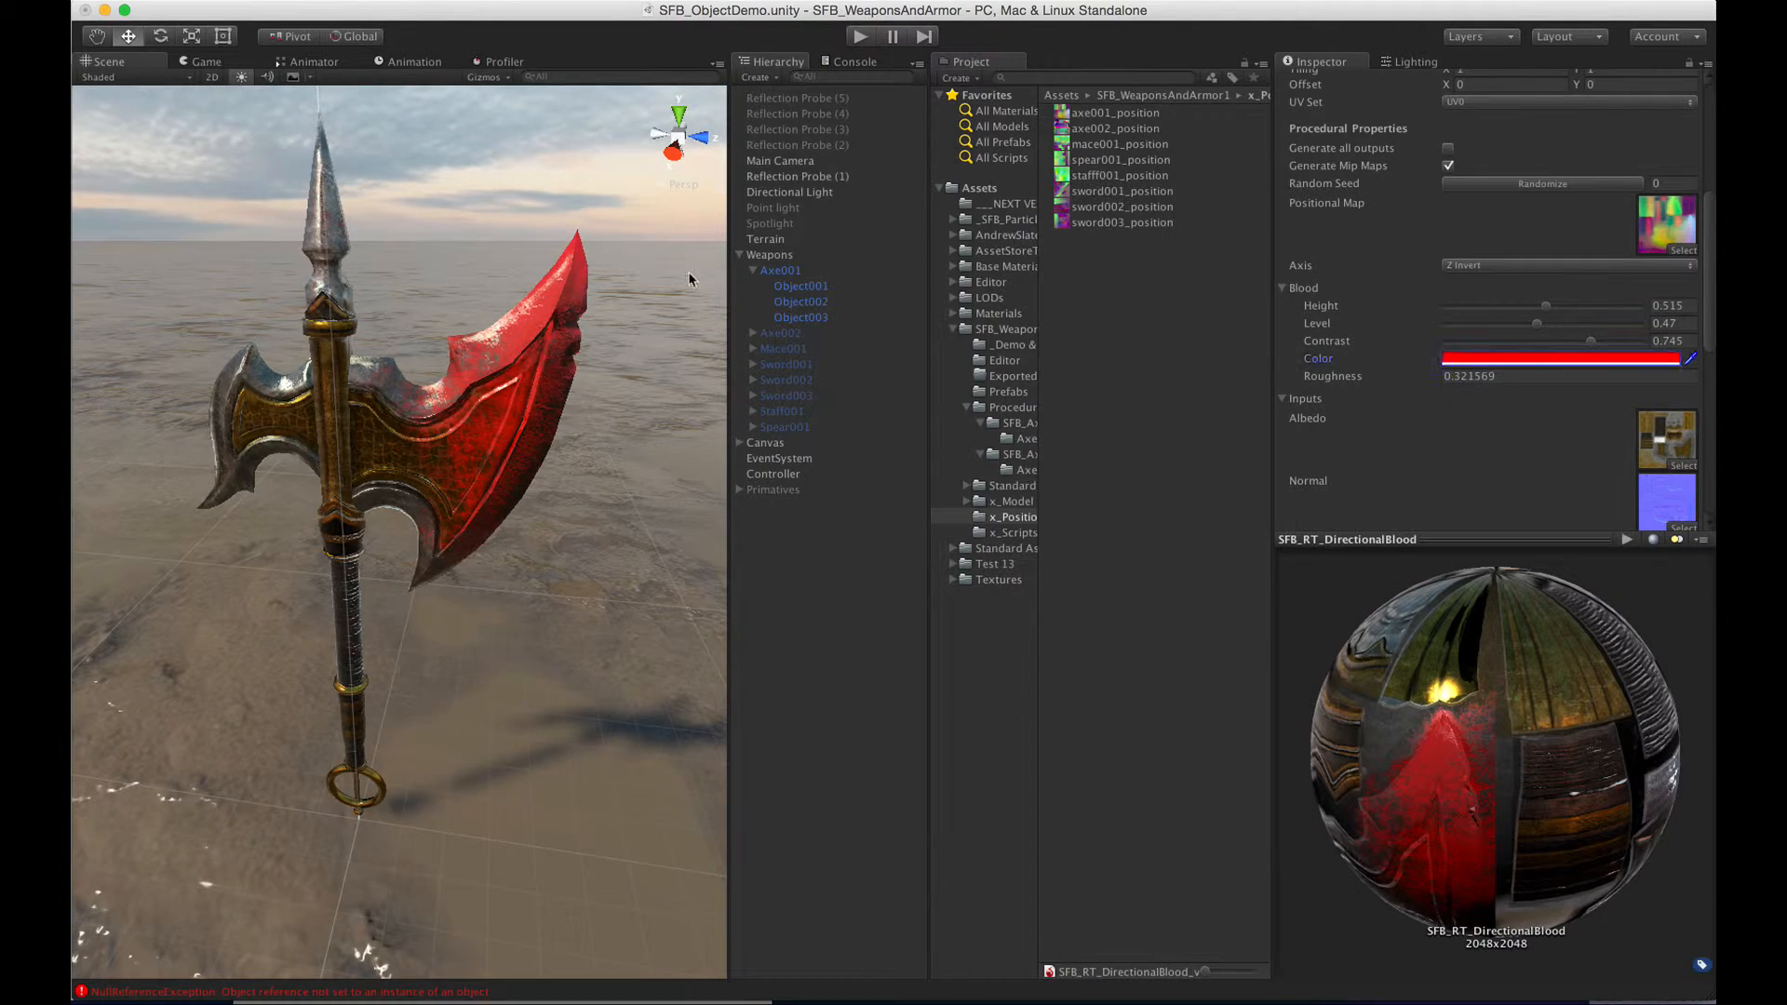
- Set the blood Roughness to 0.26 and view the axe blade's shine from different angles
{"action": "left_click_drag", "start_coordinate": [492, 402], "coordinate": [514, 315], "text": "alt"}
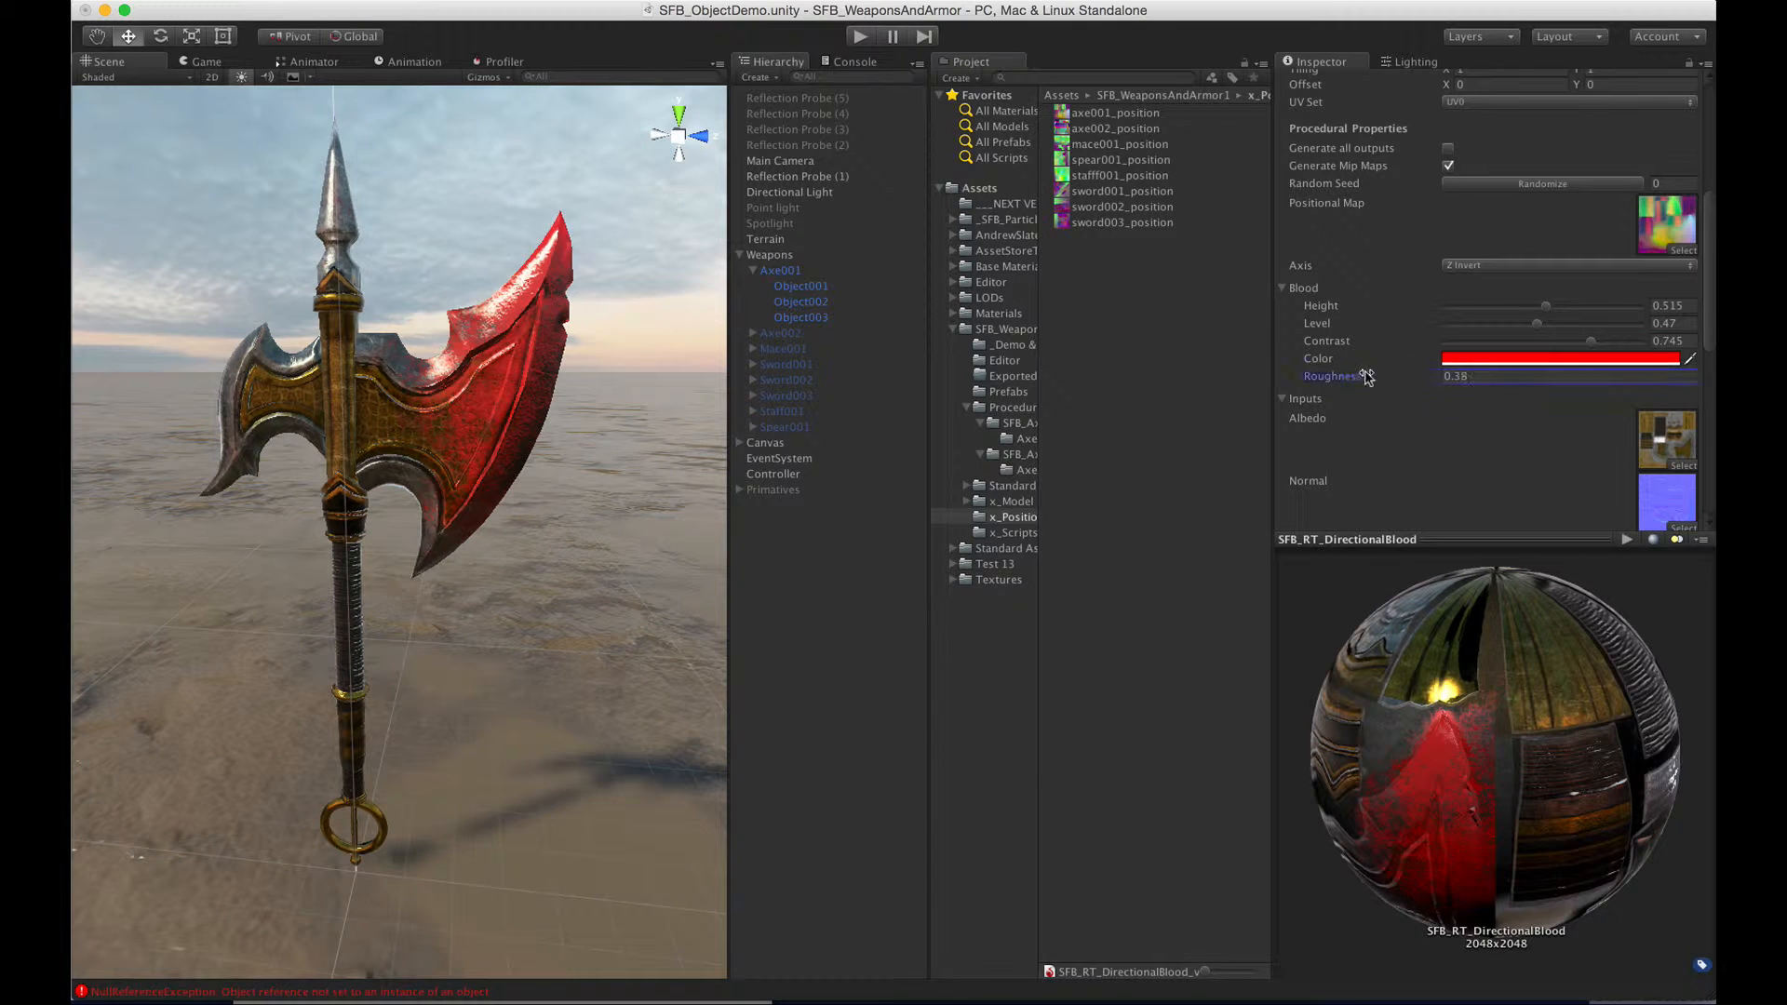
{"action": "mouse_move", "coordinate": [1359, 375]}
{"action": "left_mouse_down"}
{"action": "mouse_move", "coordinate": [1286, 372]}
{"action": "mouse_move", "coordinate": [1438, 375]}
{"action": "left_mouse_up"}
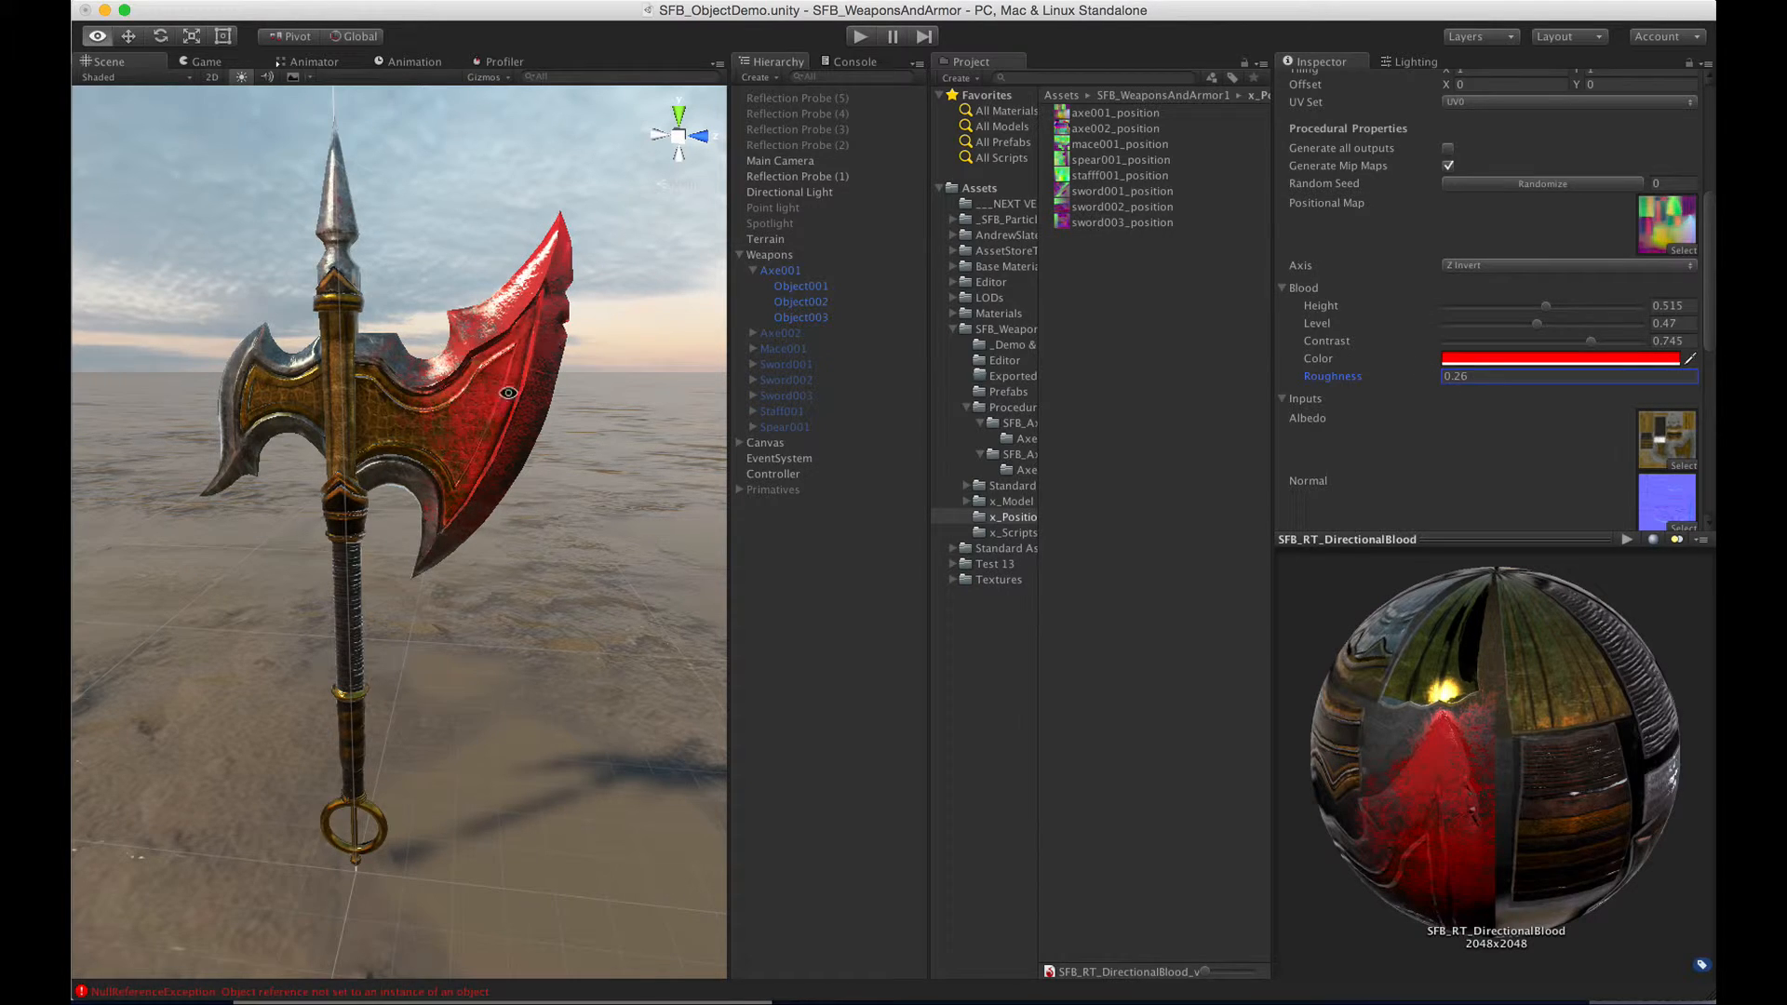
{"action": "left_click_drag", "start_coordinate": [502, 396], "coordinate": [688, 279], "text": "alt"}
- Collapse the blood material's Inputs section and set the blood Height to 0.5
{"action": "scroll", "coordinate": [1501, 427], "scroll_direction": "down", "scroll_amount": 1}
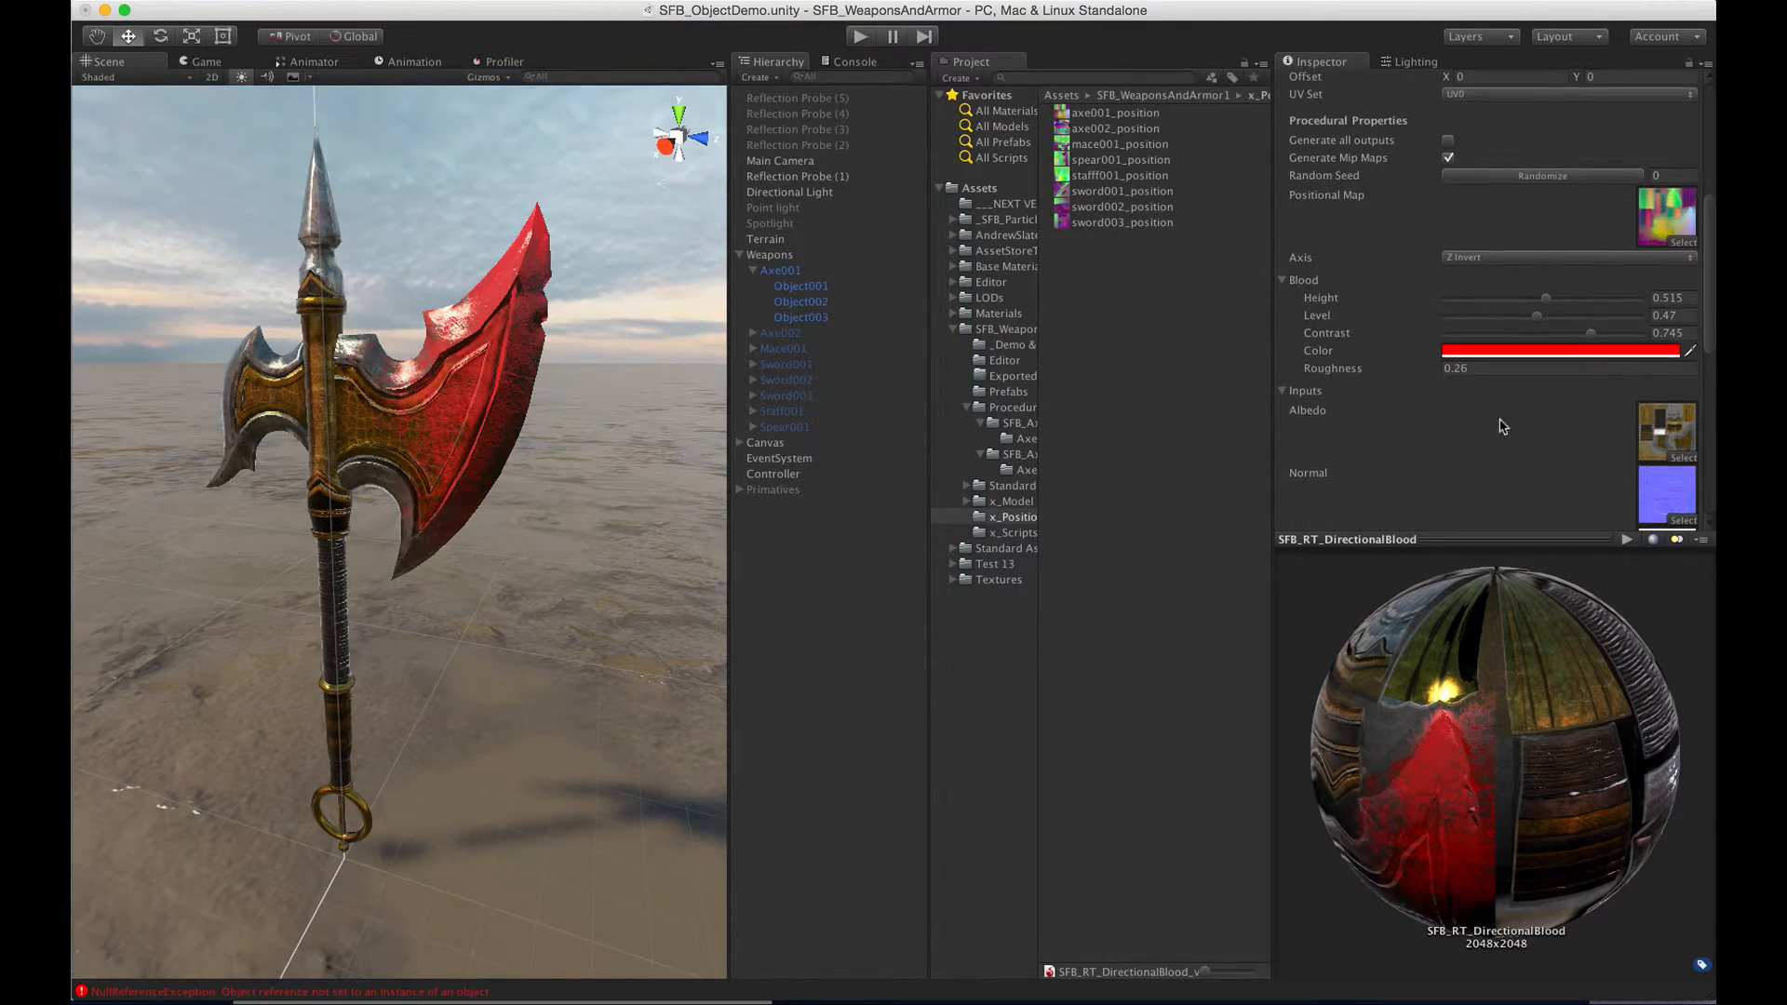
{"action": "left_click", "coordinate": [1282, 391]}
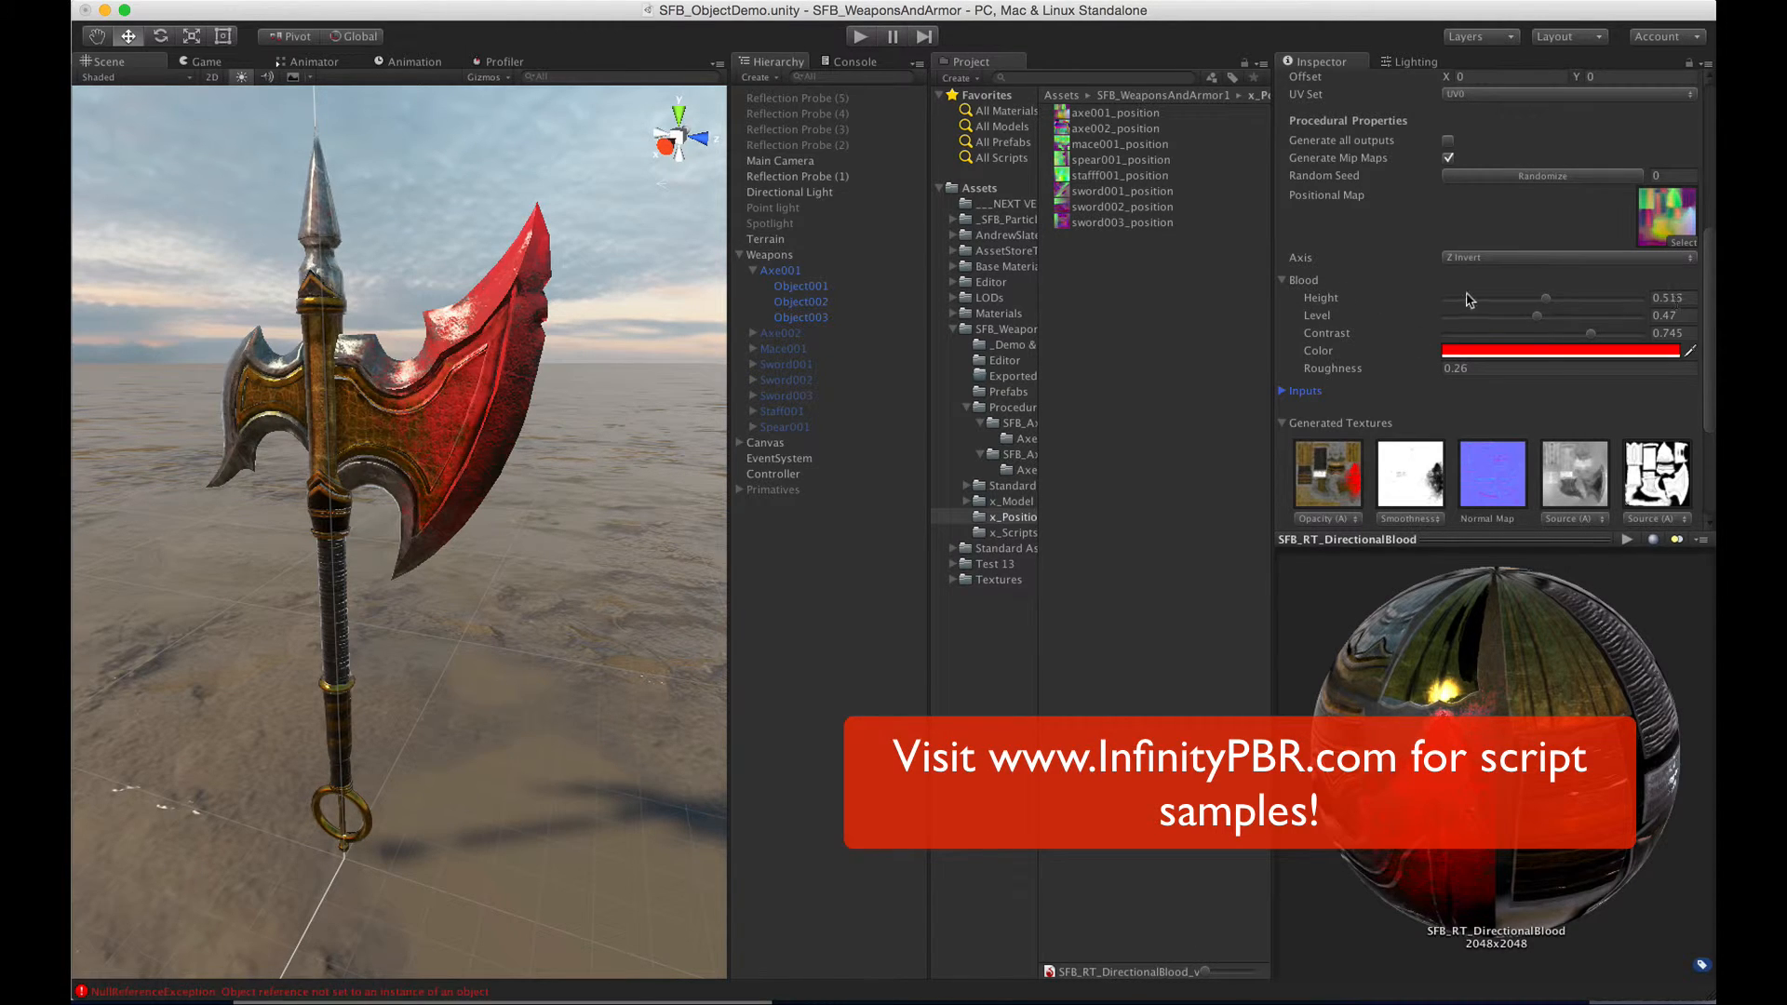
{"action": "left_click", "coordinate": [1671, 298]}
{"action": "type", "text": "0.5"}
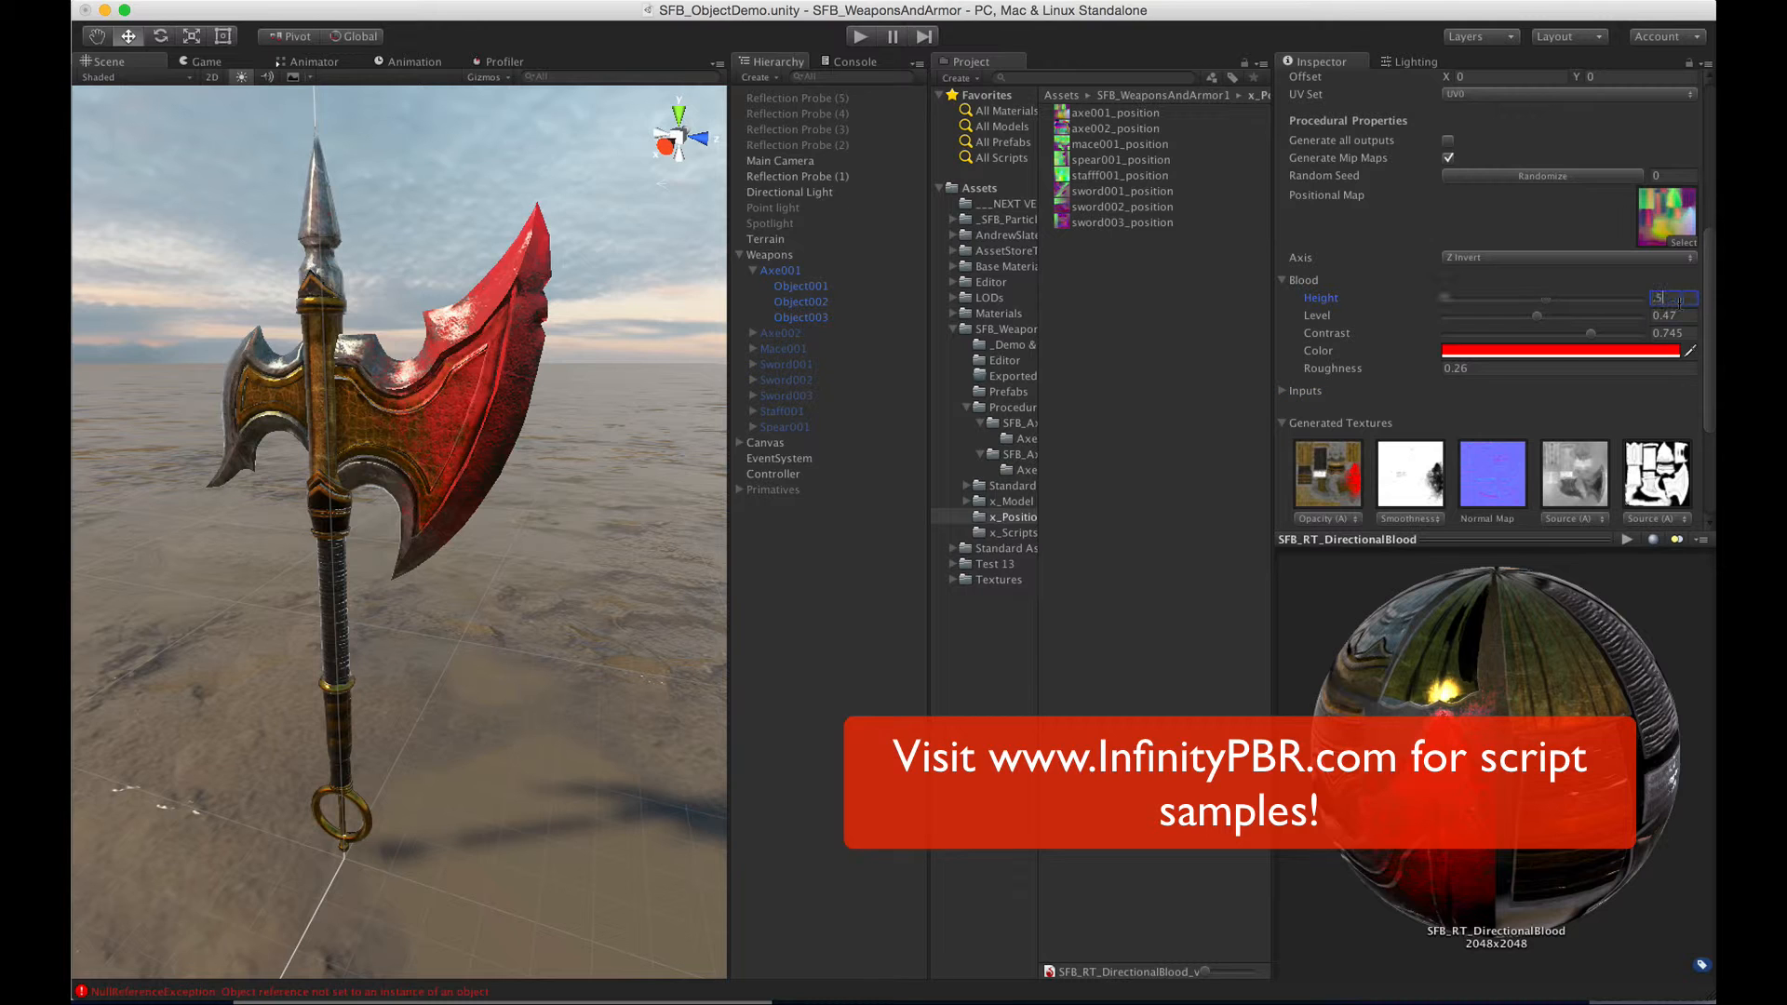